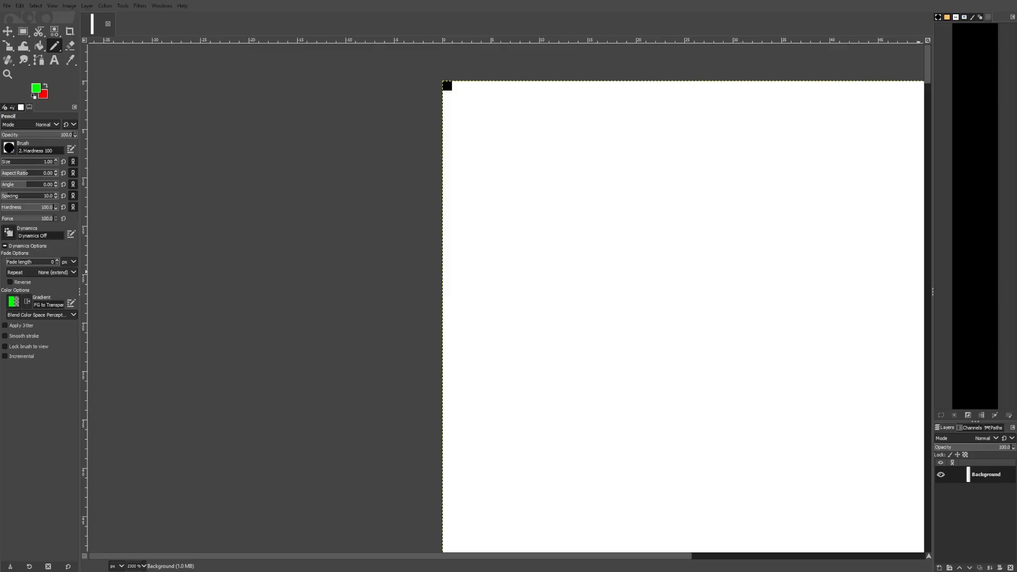
# Select an 80 × 140 px rectangle at the image's top-left corner
pyautogui.hscroll(2, 390, 116)
pyautogui.scroll(1, 389, 116)
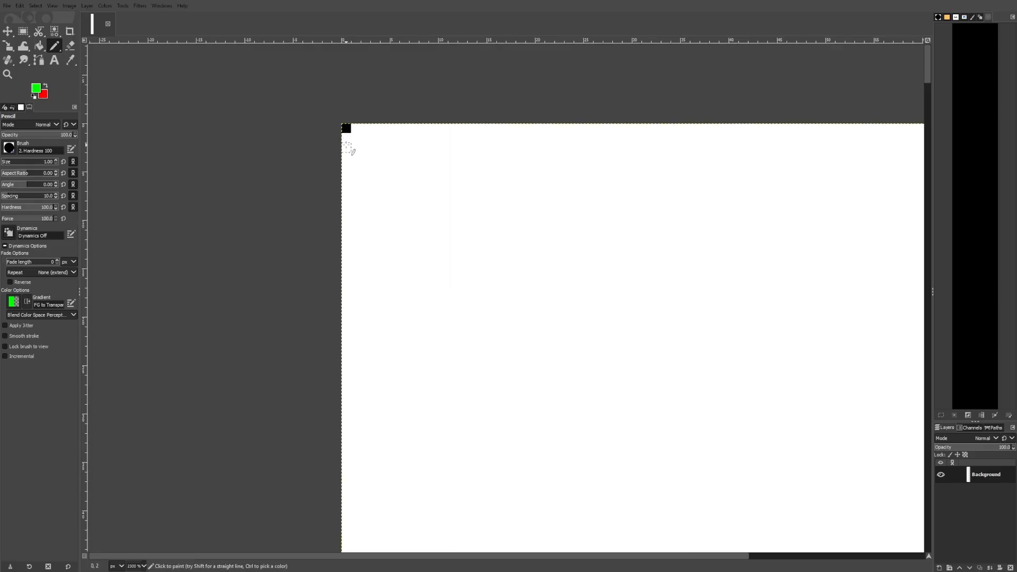
pyautogui.press('r')
pyautogui.press('3')
pyautogui.moveTo(453, 187); pyautogui.dragTo(586, 347)
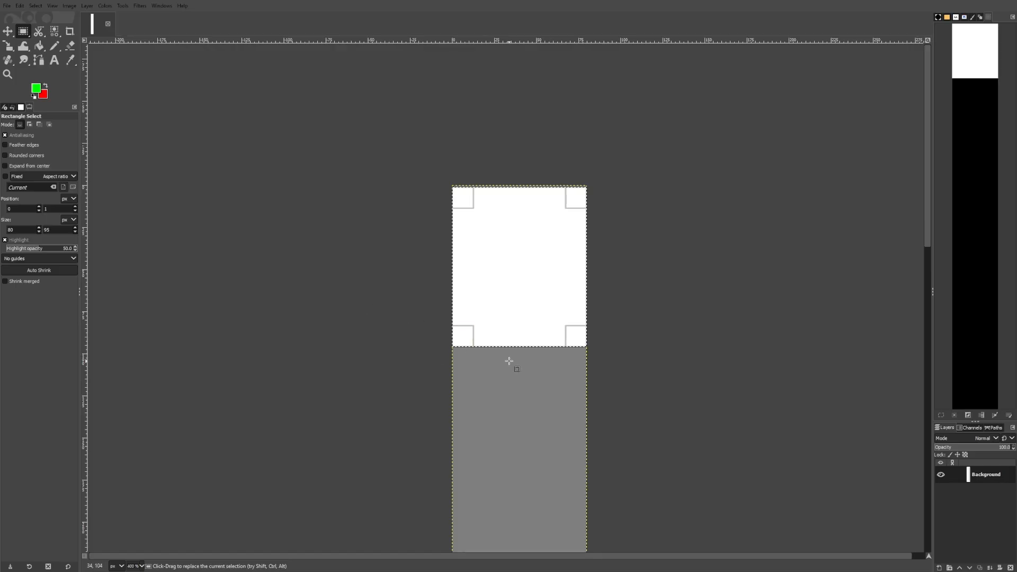
pyautogui.scroll(1, 508, 361)
pyautogui.write('20*7')
pyautogui.press('Return')
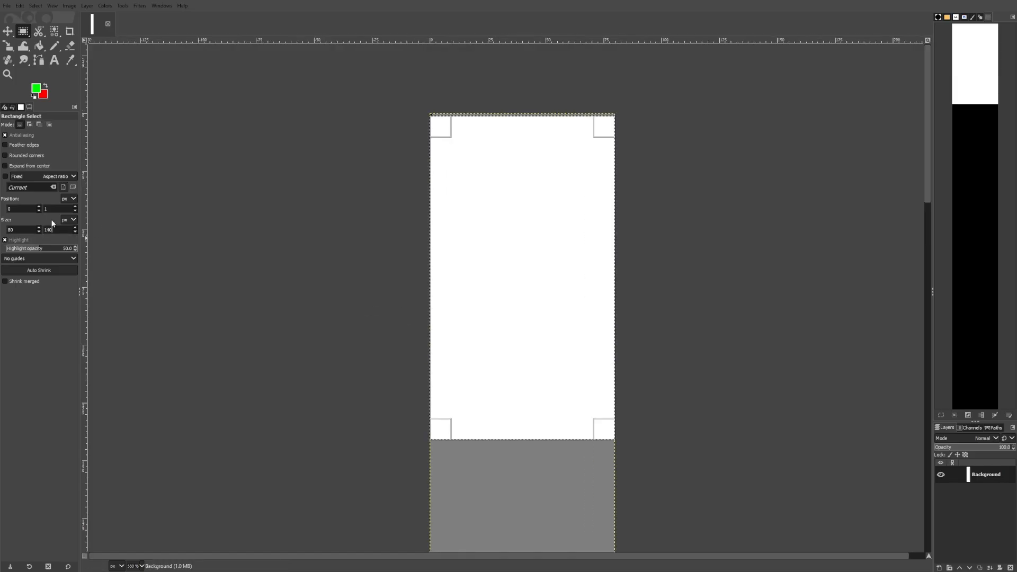
# Fill the selection with green using Bucket Fill
pyautogui.click(54, 47)
pyautogui.scroll(8, 439, 108)
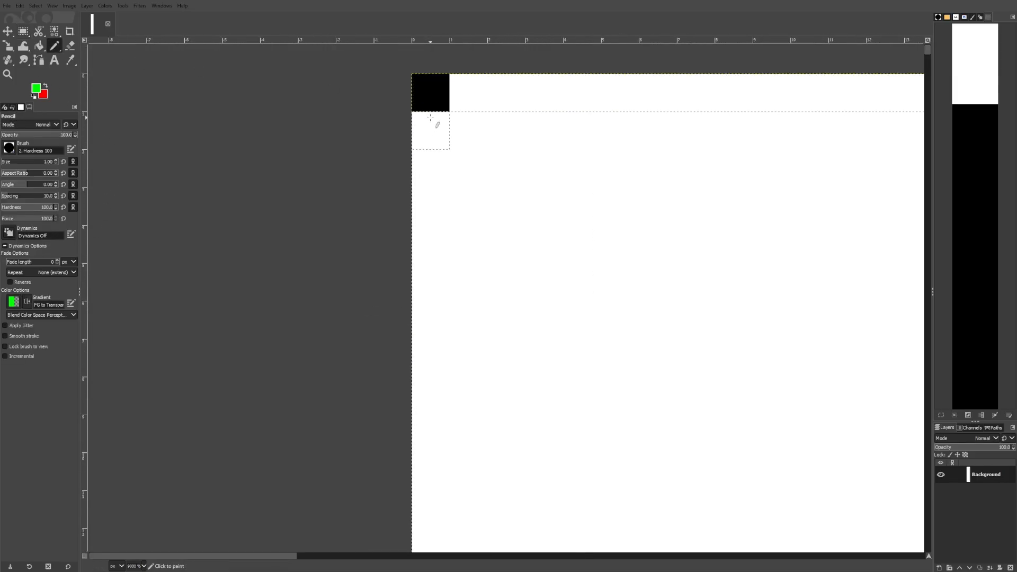
pyautogui.click(40, 47)
pyautogui.click(456, 339)
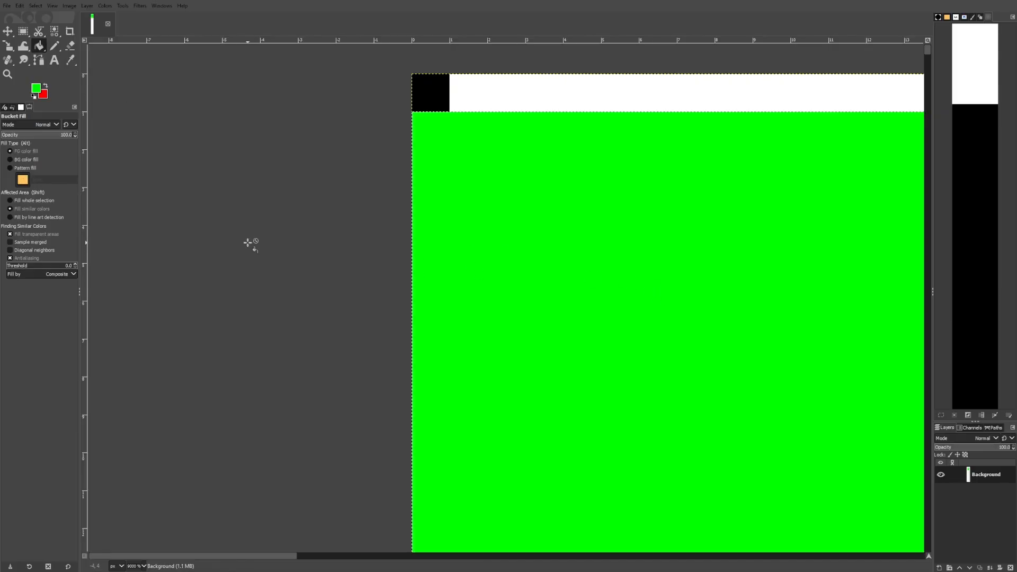
# Draw one-pixel red Pencil lines along the bottom and right edges of the green rectangle
pyautogui.click(54, 47)
pyautogui.scroll(-4, 416, 132)
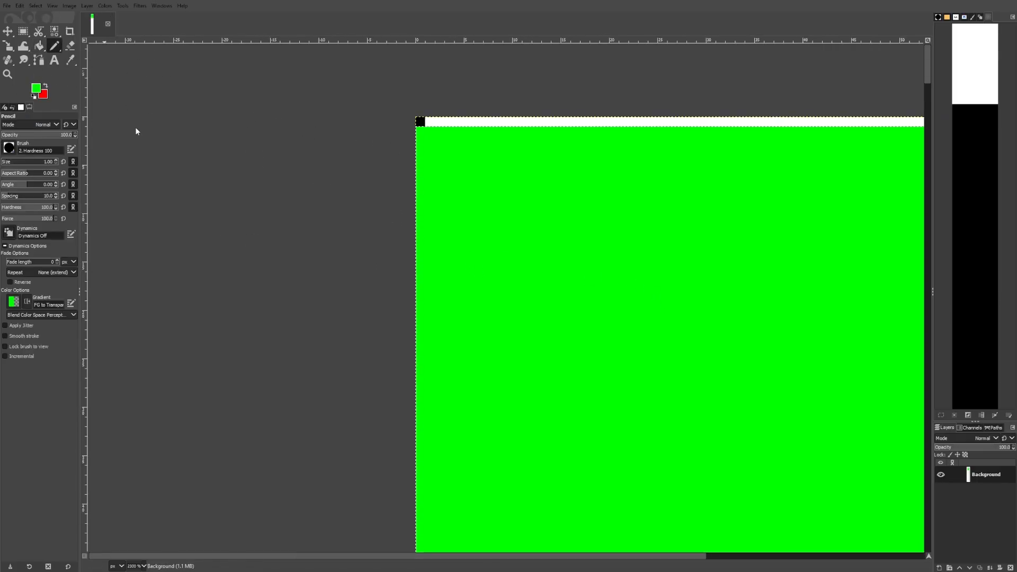
pyautogui.moveTo(172, 95); pyautogui.dragTo(306, 27)
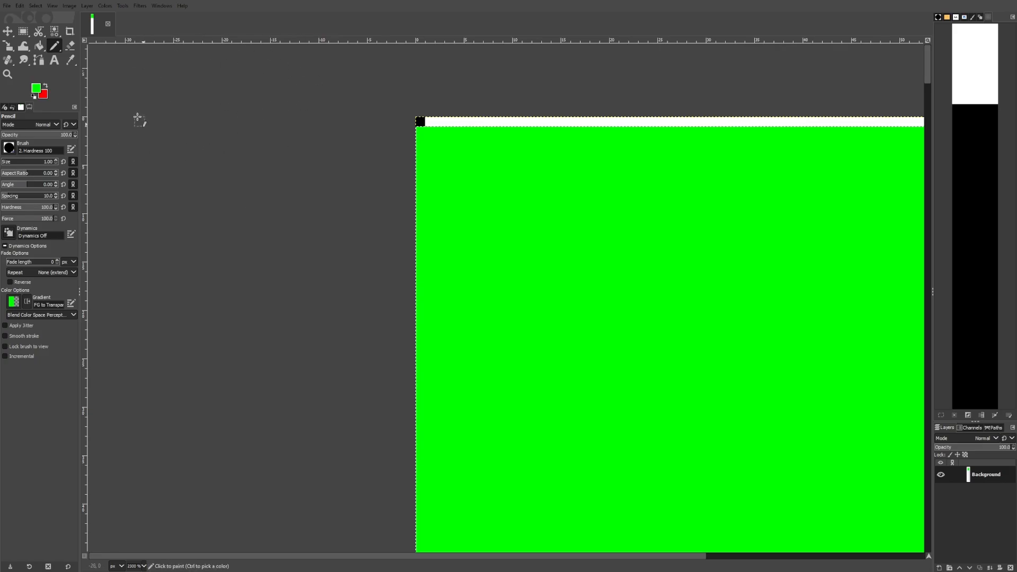
pyautogui.press('x')
pyautogui.scroll(-4, 269, 94)
pyautogui.scroll(7, 311, 427)
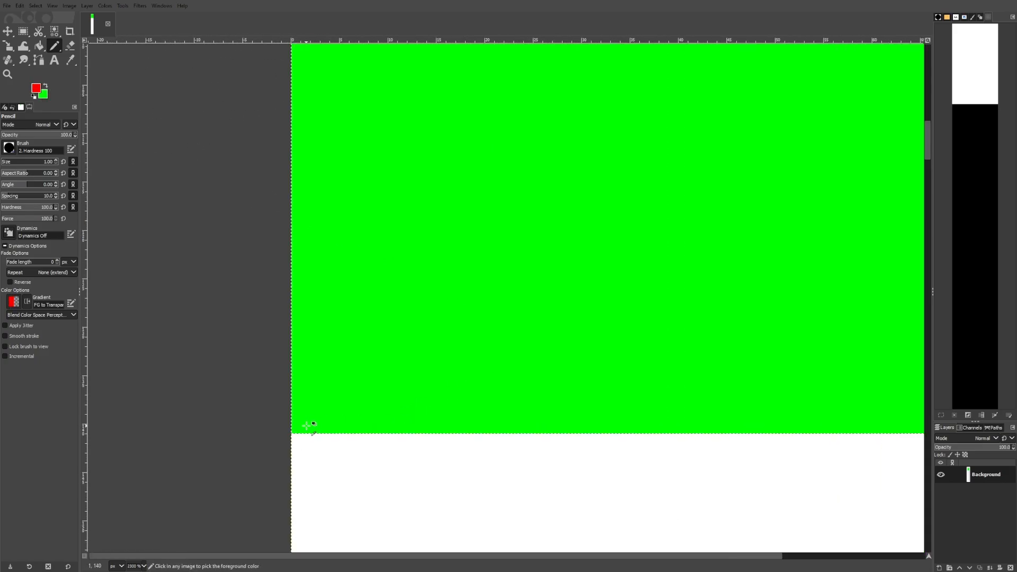
pyautogui.click(279, 432)
pyautogui.scroll(-5, 329, 412)
pyautogui.scroll(3, 669, 421)
pyautogui.keyDown('shift'); pyautogui.click(669, 445); pyautogui.keyUp('shift')
pyautogui.scroll(-8, 669, 444)
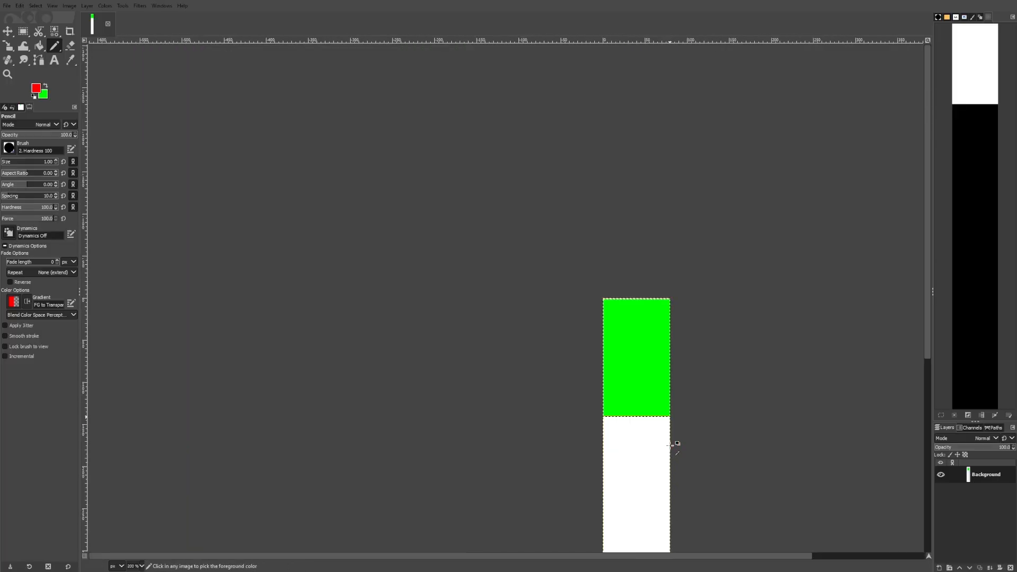
pyautogui.scroll(8, 664, 301)
pyautogui.keyDown('shift'); pyautogui.click(722, 324); pyautogui.keyUp('shift')
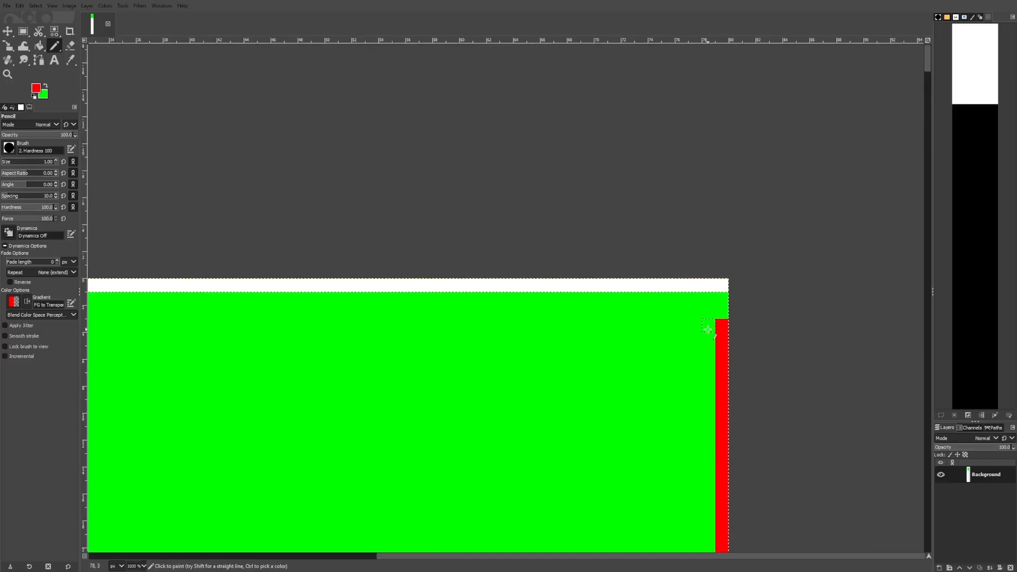
pyautogui.scroll(-6, 725, 301)
pyautogui.scroll(7, 712, 529)
pyautogui.scroll(-6, 318, 418)
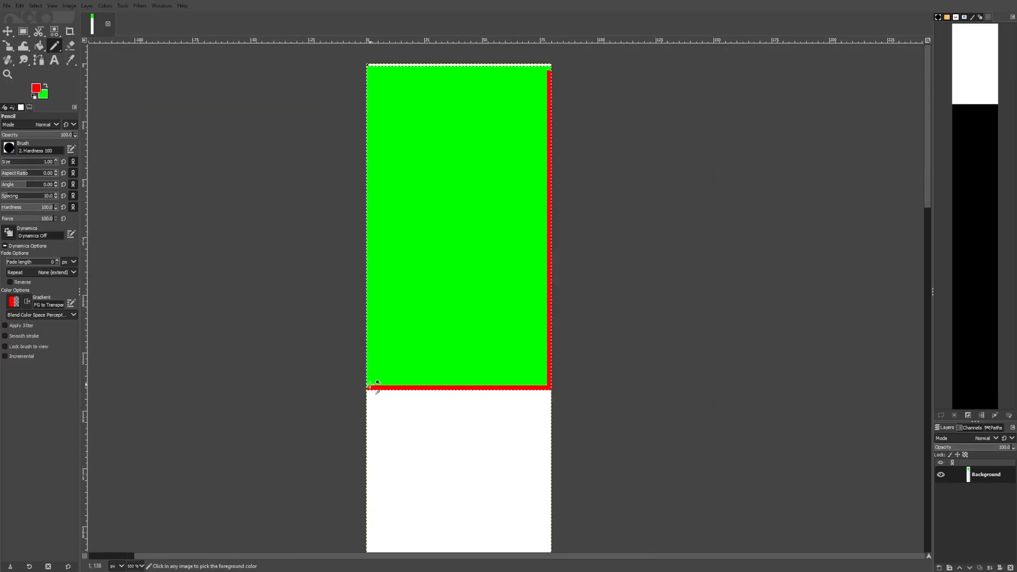
# Make blue the foreground color
pyautogui.click(44, 98)
pyautogui.click(162, 191)
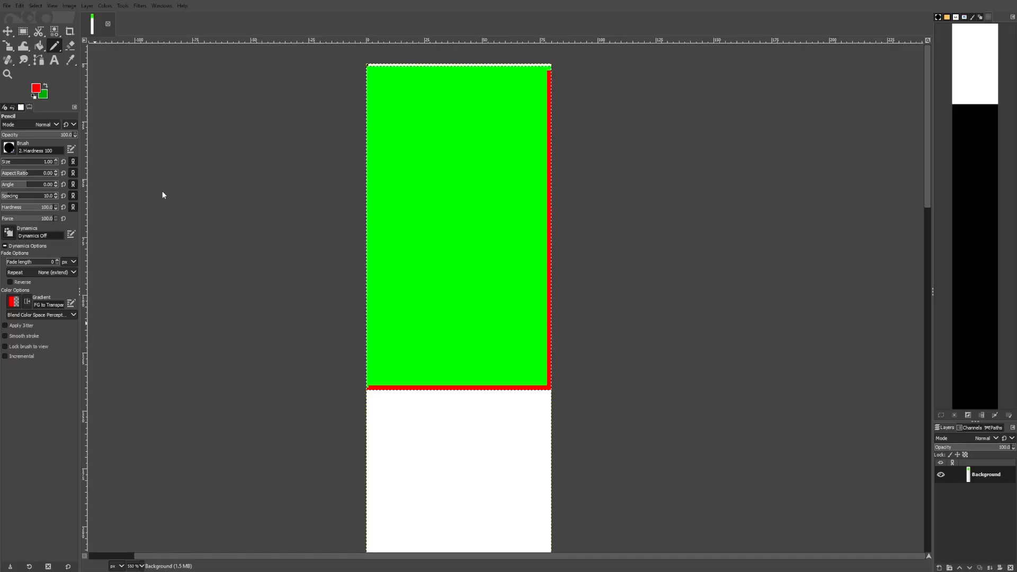
pyautogui.click(154, 199)
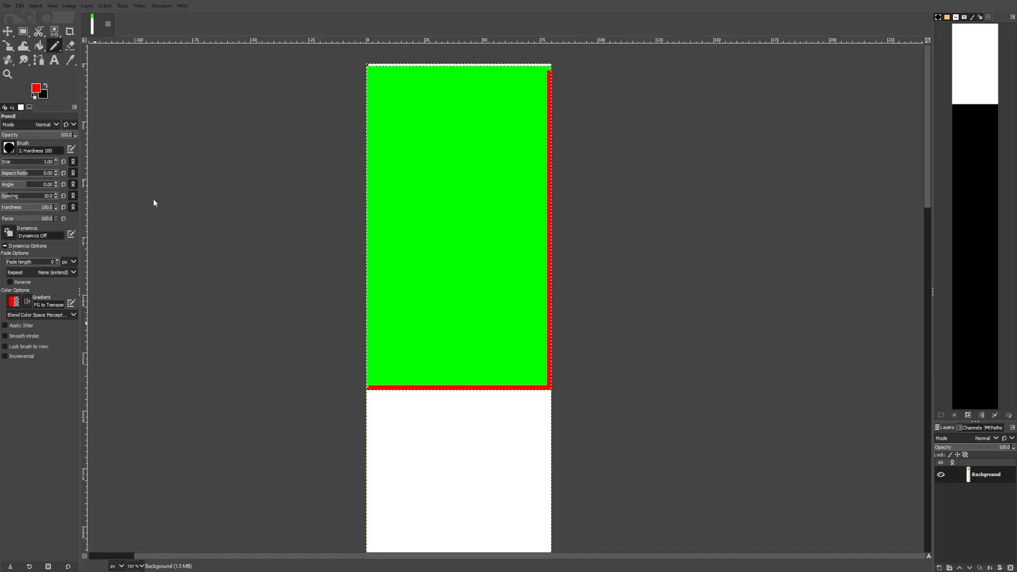
pyautogui.click(45, 85)
# Draw one-pixel blue Pencil lines along the left and top edges of the green rectangle
pyautogui.scroll(2, 364, 397)
pyautogui.scroll(3, 366, 392)
pyautogui.click(376, 350)
pyautogui.scroll(-6, 376, 350)
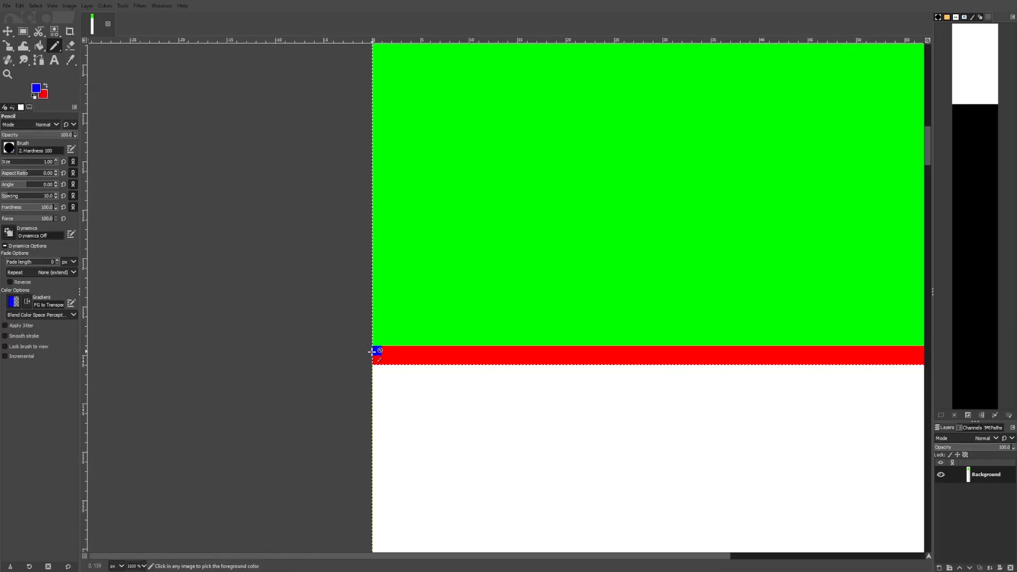
pyautogui.scroll(4, 376, 190)
pyautogui.keyDown('shift'); pyautogui.click(377, 193); pyautogui.keyUp('shift')
pyautogui.scroll(-2, 380, 210)
pyautogui.scroll(3, 387, 522)
pyautogui.scroll(2, 391, 515)
pyautogui.scroll(-6, 371, 461)
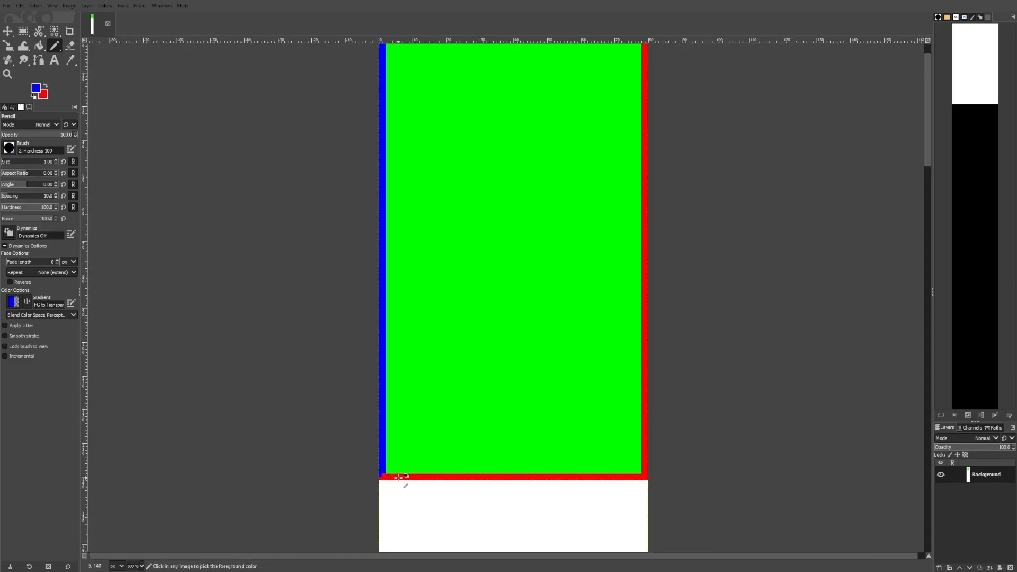
pyautogui.scroll(4, 522, 242)
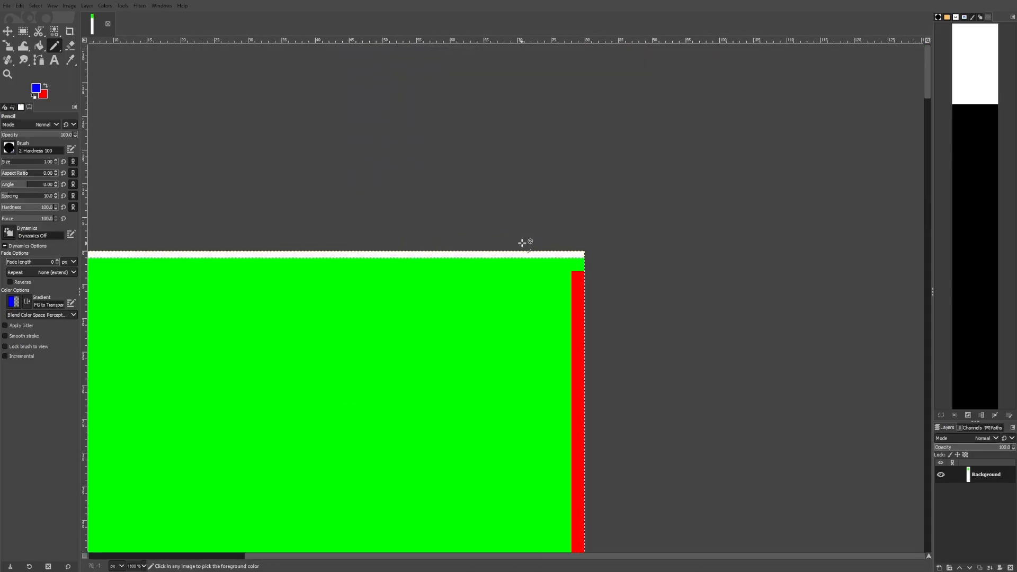
pyautogui.click(582, 262)
pyautogui.scroll(-1, 475, 268)
pyautogui.keyDown('shift'); pyautogui.click(185, 263); pyautogui.keyUp('shift')
pyautogui.scroll(-6, 191, 265)
pyautogui.scroll(2, 565, 269)
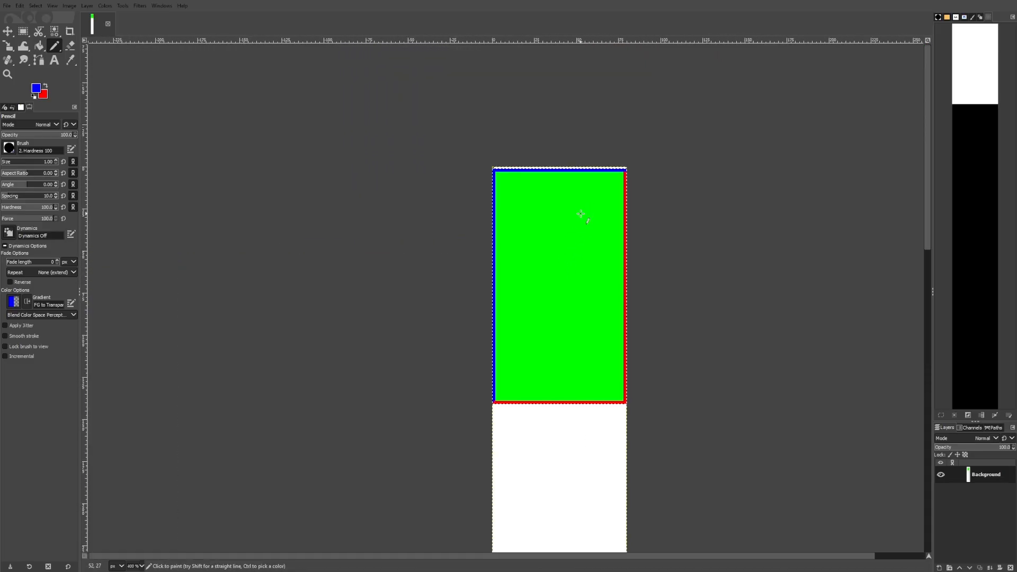
# Draw a rectangular selection near the top of the green rectangle and set its width and x position to 20 px
pyautogui.click(23, 32)
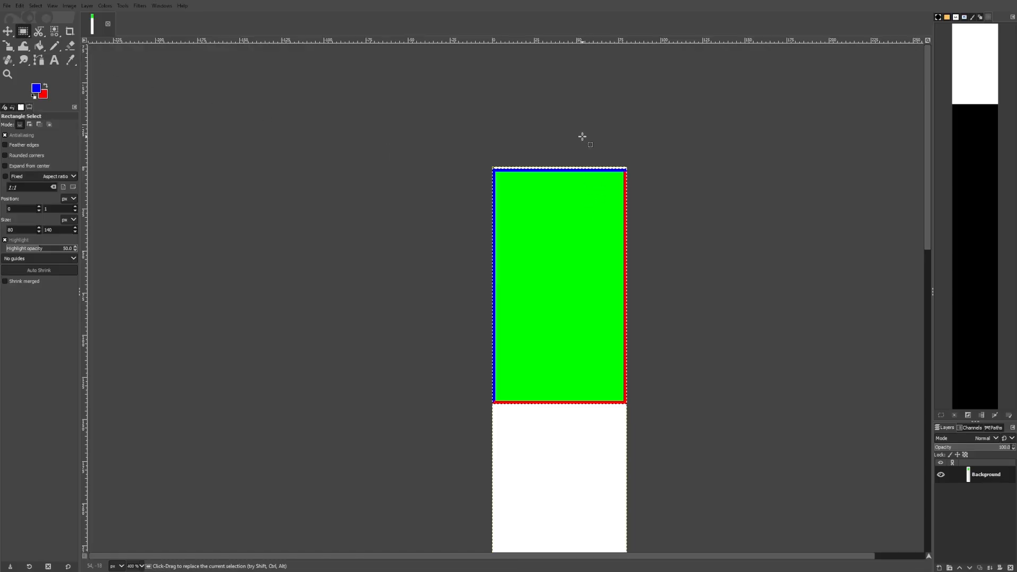
pyautogui.scroll(3, 539, 181)
pyautogui.moveTo(413, 146); pyautogui.dragTo(782, 302)
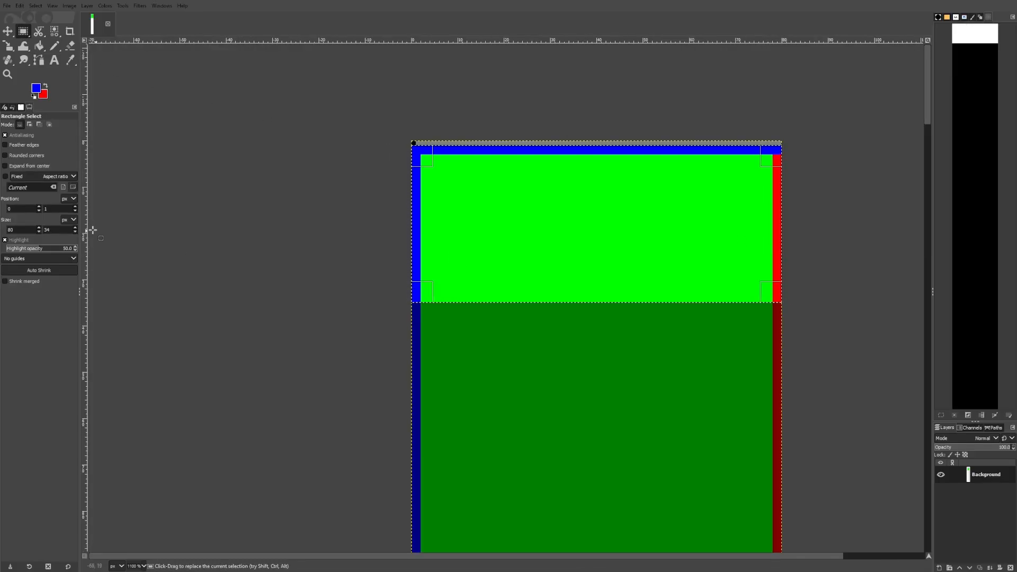
pyautogui.doubleClick(30, 230)
pyautogui.write('20')
pyautogui.click(29, 209)
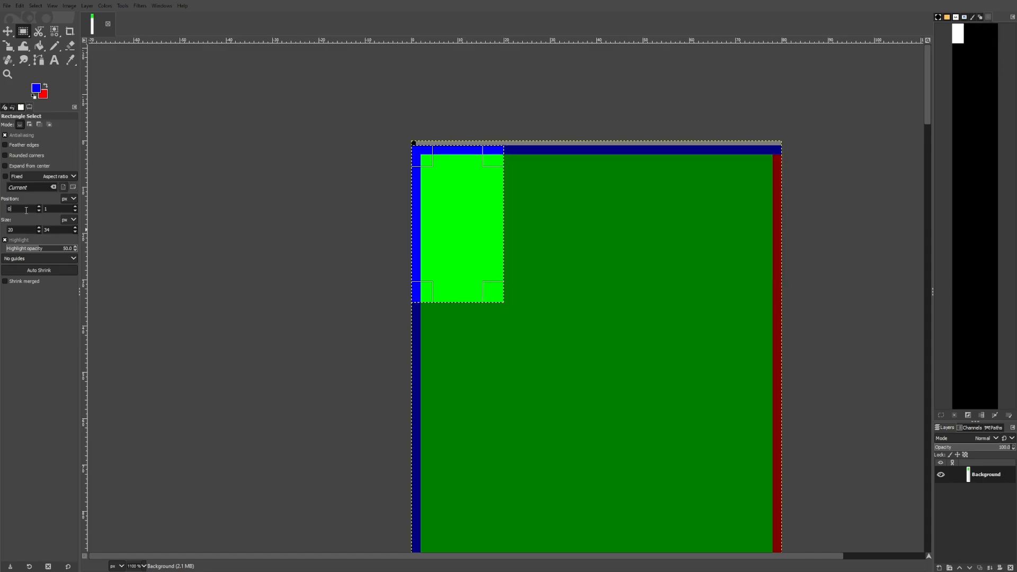
pyautogui.doubleClick(17, 210)
pyautogui.write('20')
pyautogui.press('Return')
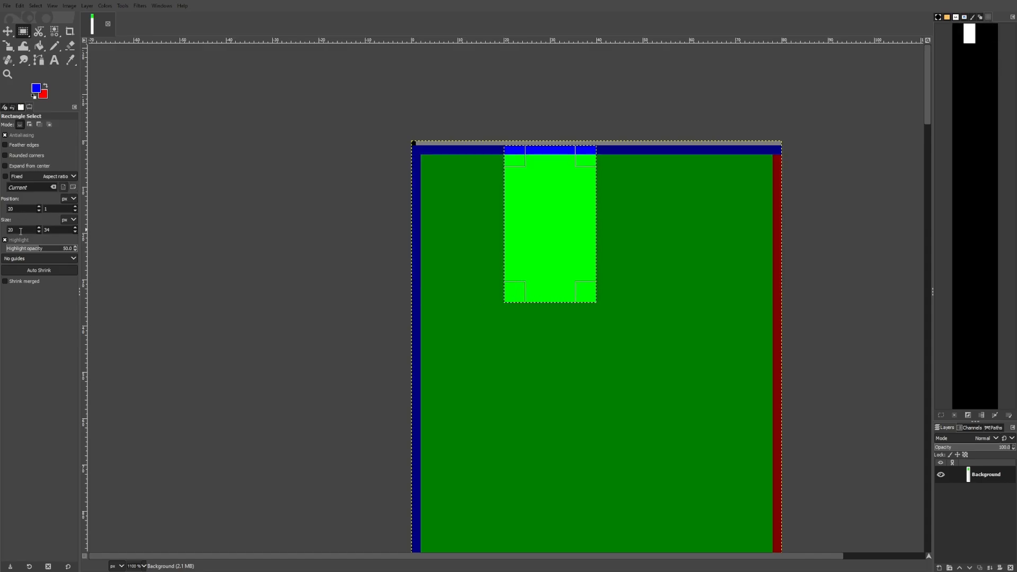
# Set the selection to 40 px wide and 20 px high, positioned 33 px from the top
pyautogui.doubleClick(17, 230)
pyautogui.write('40')
pyautogui.press('Return')
pyautogui.click(74, 207)
pyautogui.click(75, 210)
pyautogui.click(74, 210)
pyautogui.click(75, 210)
pyautogui.doubleClick(48, 230)
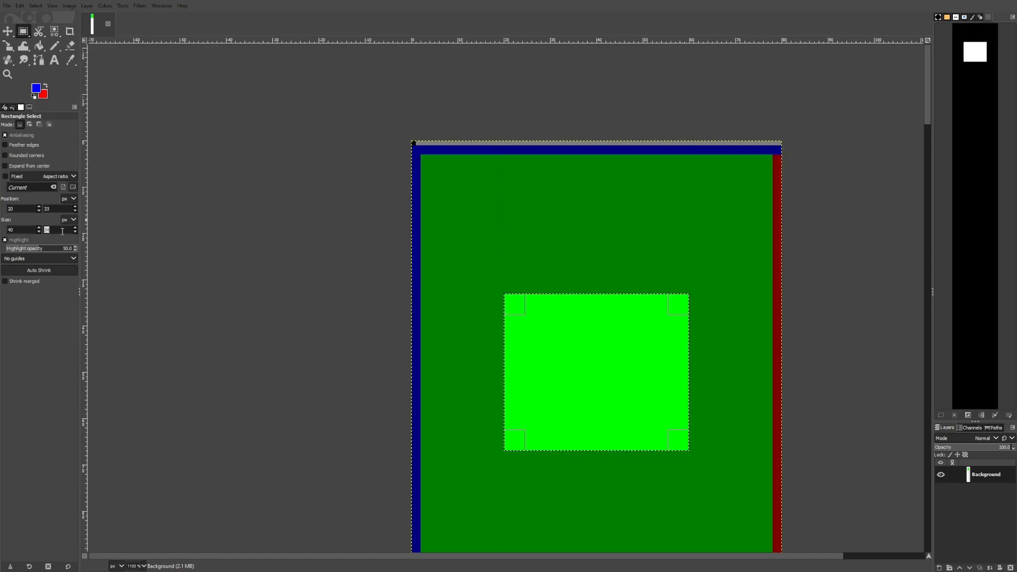
pyautogui.write('20')
pyautogui.press('Return')
# Nudge the selection upward with the vertical position spinner
pyautogui.scroll(-5, 493, 176)
pyautogui.keyDown('ctrl'); pyautogui.scroll(-2, 493, 176); pyautogui.keyUp('ctrl')
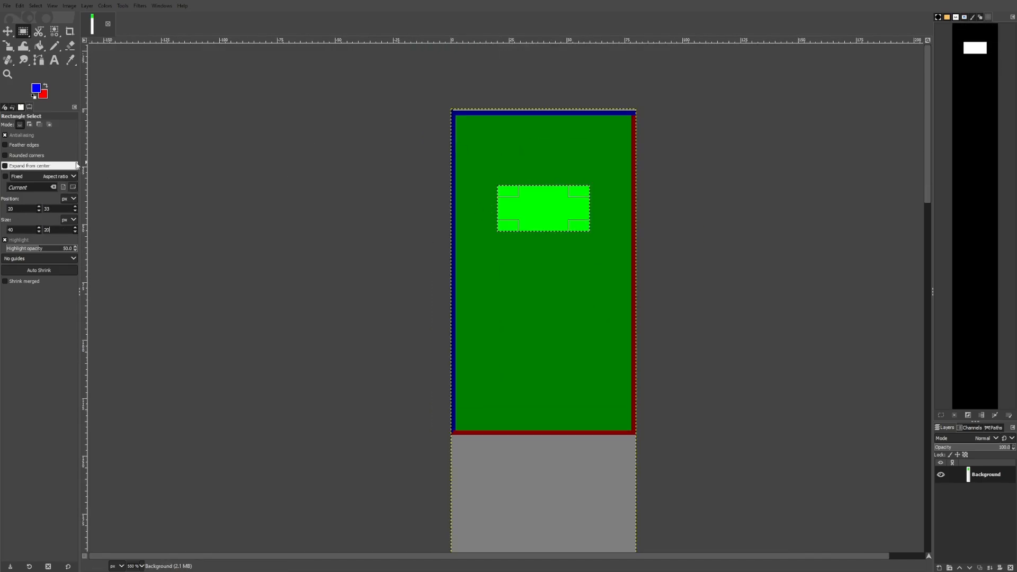
pyautogui.click(75, 206)
pyautogui.click(75, 206)
pyautogui.click(75, 209)
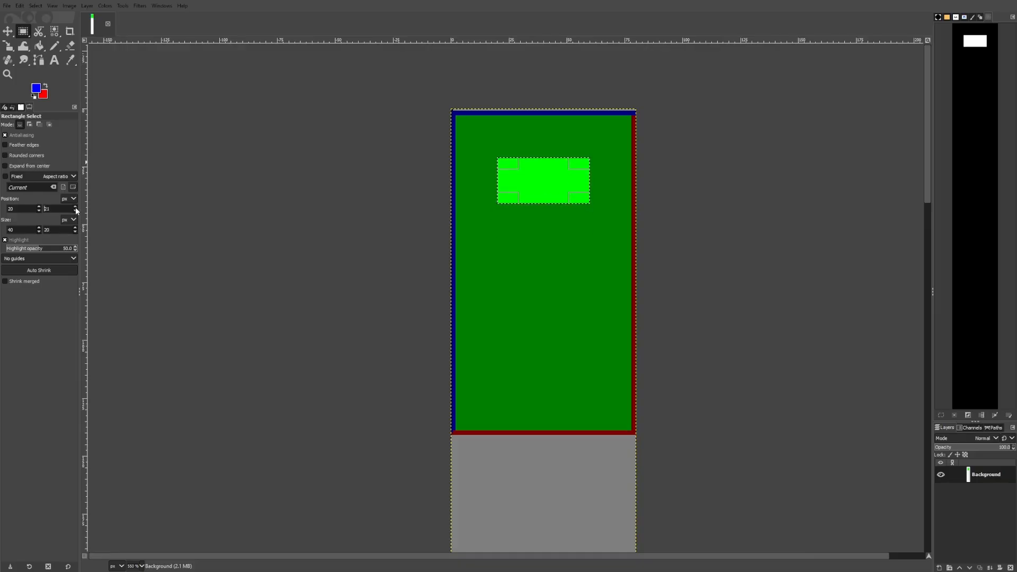
pyautogui.keyDown('ctrl'); pyautogui.scroll(3, 546, 168); pyautogui.keyUp('ctrl')
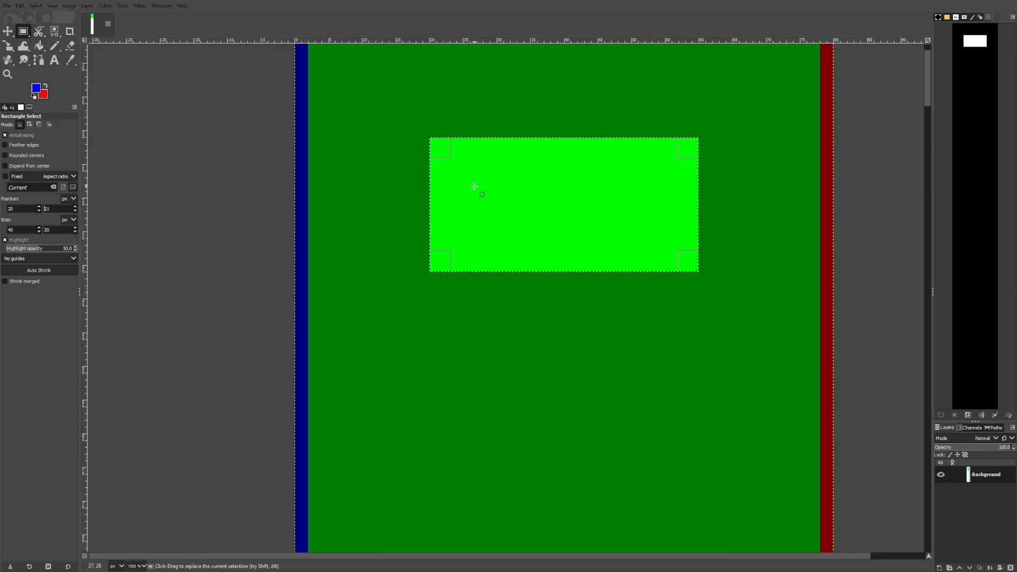
# Fill the selection with white
pyautogui.scroll(1, 476, 187)
pyautogui.click(39, 47)
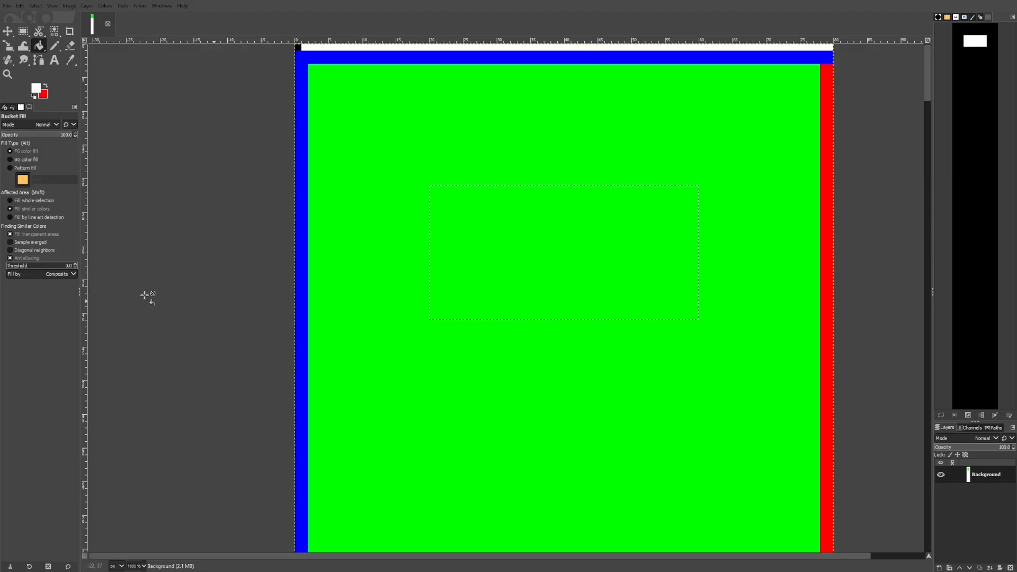
pyautogui.hotkey('ctrl', ',')
pyautogui.click(173, 177)
pyautogui.click(162, 291)
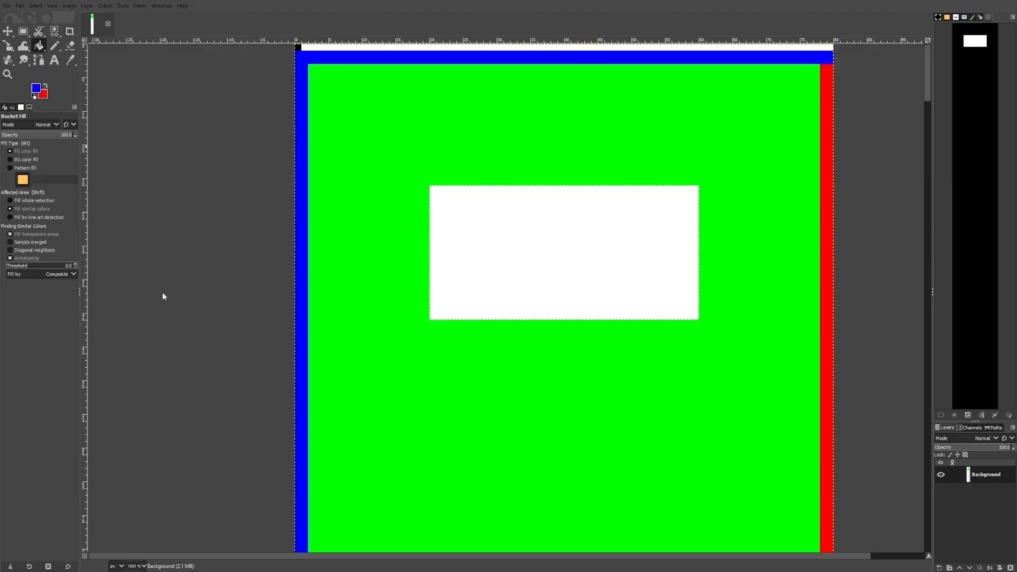
# Draw a two-pixel blue Pencil border along the left and top sides of the white box
pyautogui.click(24, 32)
pyautogui.moveTo(389, 137); pyautogui.dragTo(406, 127)
pyautogui.click(54, 45)
pyautogui.keyDown('ctrl'); pyautogui.scroll(2, 432, 314); pyautogui.keyUp('ctrl')
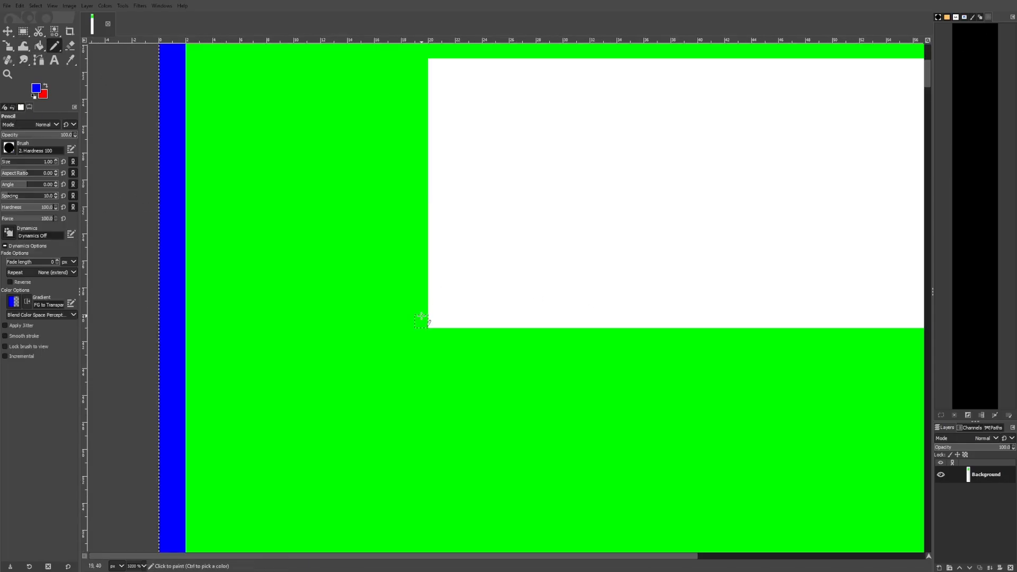
pyautogui.keyDown('ctrl'); pyautogui.scroll(-1, 418, 323); pyautogui.keyUp('ctrl')
pyautogui.click(420, 322)
pyautogui.keyDown('shift'); pyautogui.click(421, 129); pyautogui.keyUp('shift')
pyautogui.keyDown('shift'); pyautogui.click(808, 129); pyautogui.keyUp('shift')
pyautogui.keyDown('shift'); pyautogui.click(808, 120); pyautogui.keyUp('shift')
pyautogui.keyDown('shift'); pyautogui.click(410, 119); pyautogui.keyUp('shift')
pyautogui.keyDown('shift'); pyautogui.click(411, 332); pyautogui.keyUp('shift')
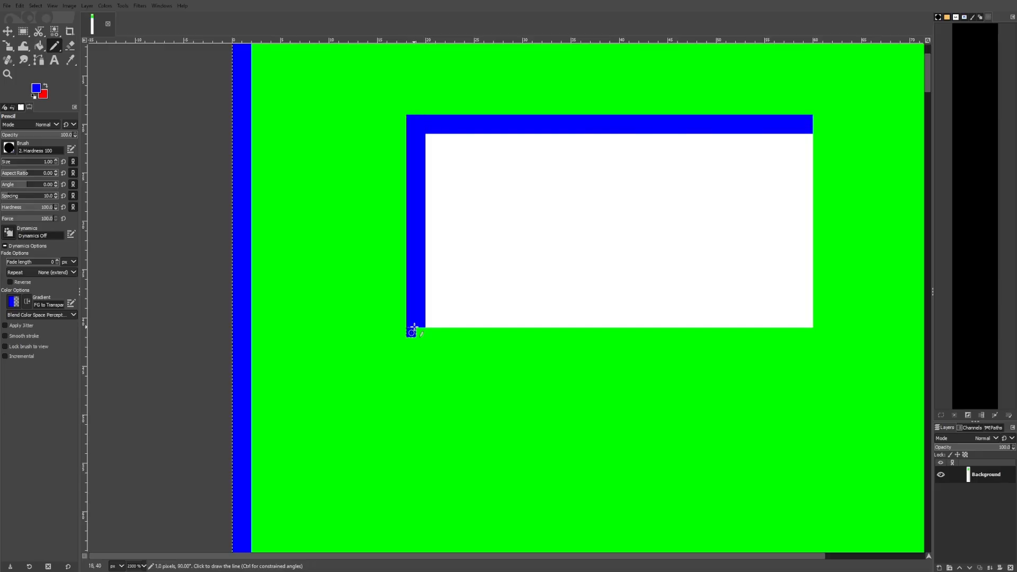
# Extend the blue top border two pixels past the white box's right side
pyautogui.click(45, 86)
pyautogui.click(45, 86)
pyautogui.click(819, 129)
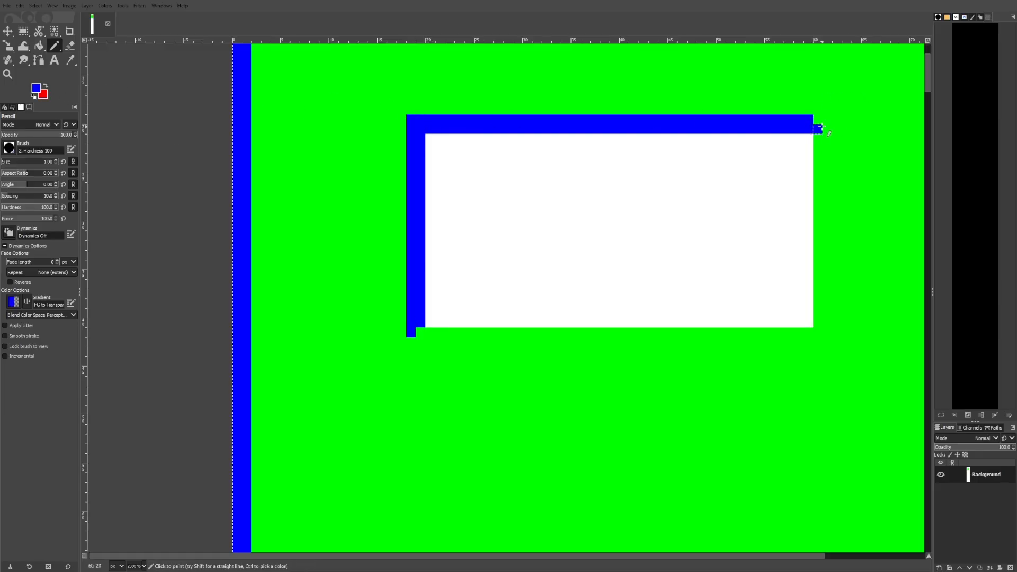
# Draw a two-pixel red Pencil border along the bottom and right sides of the white box
pyautogui.click(46, 86)
pyautogui.click(410, 341)
pyautogui.keyDown('shift'); pyautogui.click(827, 342); pyautogui.keyUp('shift')
pyautogui.keyDown('shift'); pyautogui.click(827, 139); pyautogui.keyUp('shift')
pyautogui.keyDown('shift'); pyautogui.click(817, 139); pyautogui.keyUp('shift')
pyautogui.keyDown('shift'); pyautogui.click(817, 332); pyautogui.keyUp('shift')
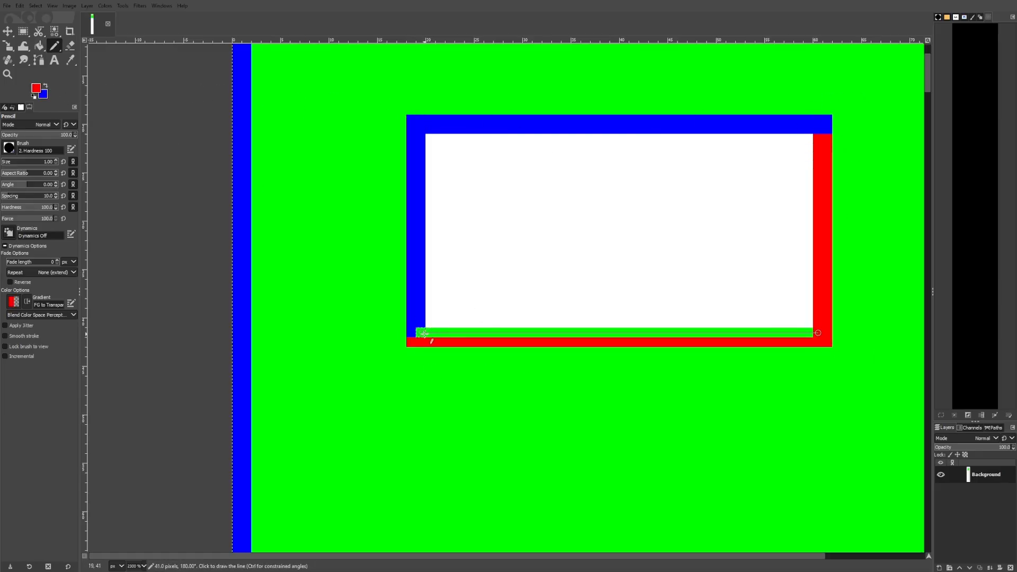
pyautogui.scroll(-6, 673, 306)
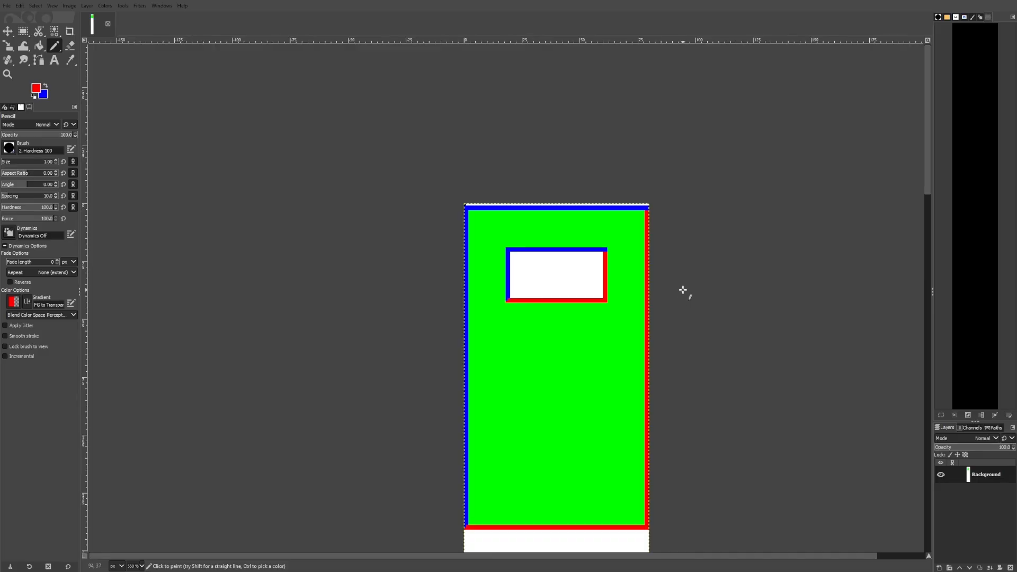
pyautogui.scroll(3, 159, 173)
pyautogui.press('r')
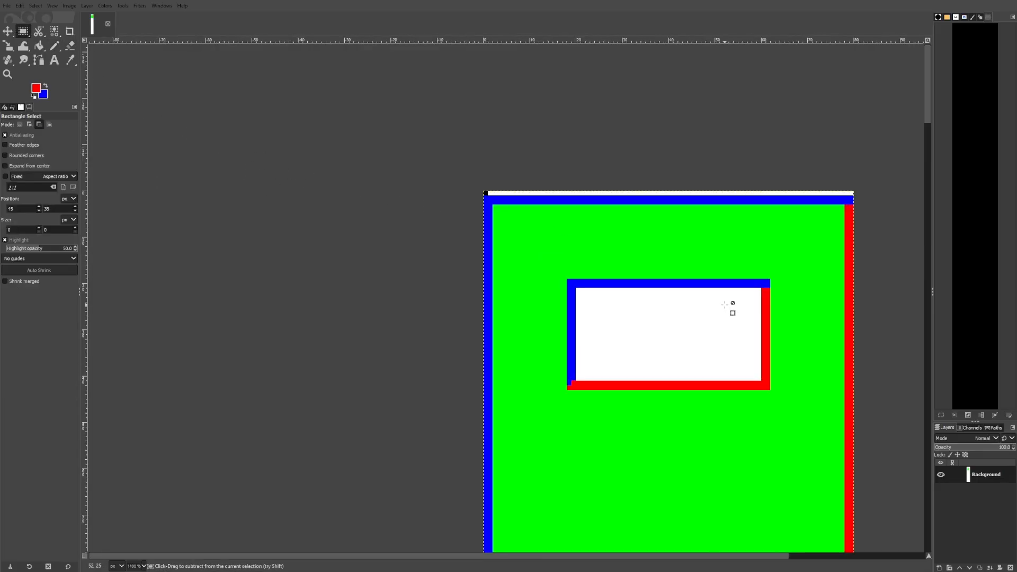
pyautogui.moveTo(375, 147); pyautogui.dragTo(510, 281)
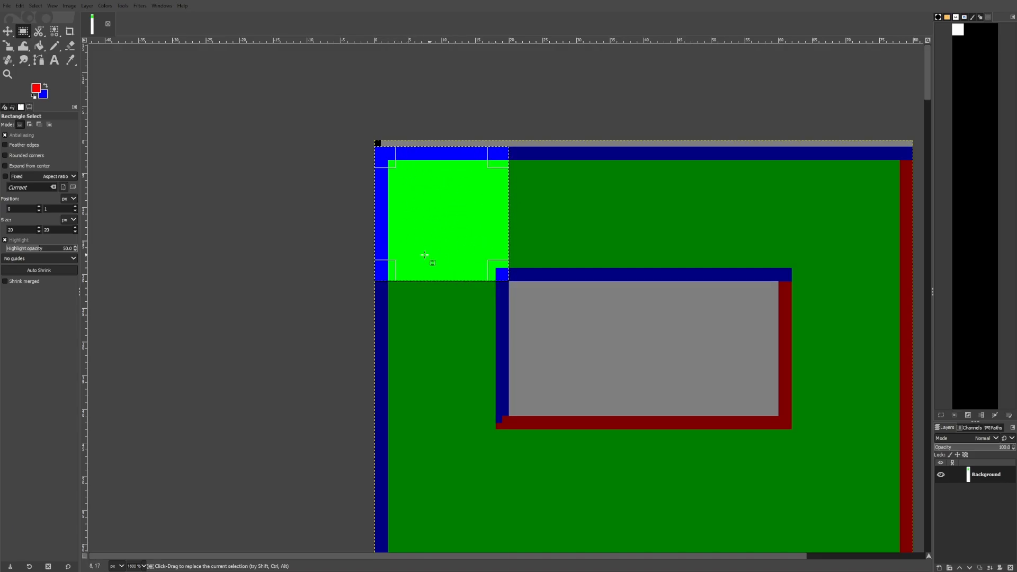
pyautogui.click(642, 319)
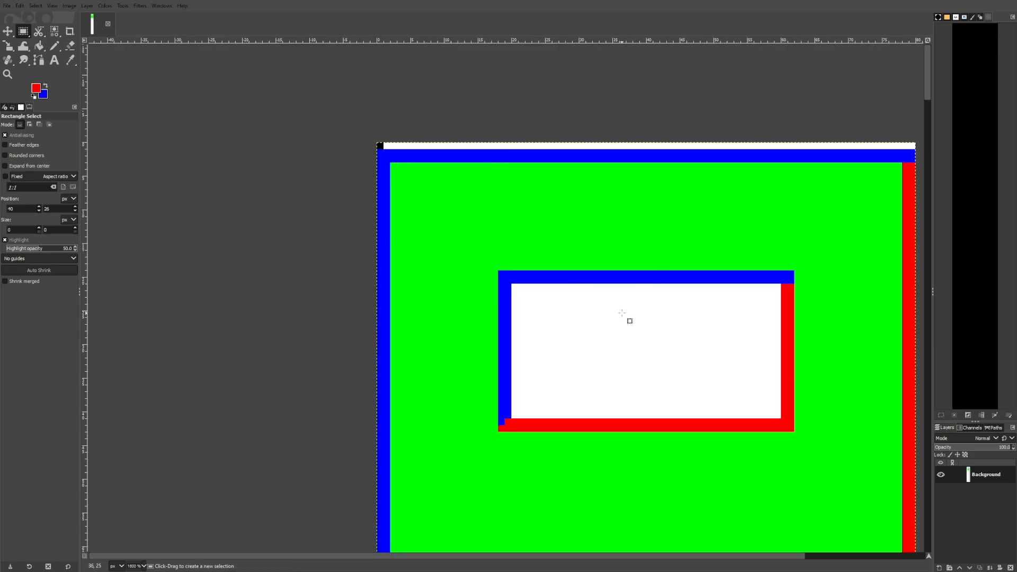
# Select a 16 × 16 px square in the top-left corner of the green area
pyautogui.moveTo(798, 297); pyautogui.dragTo(723, 329)
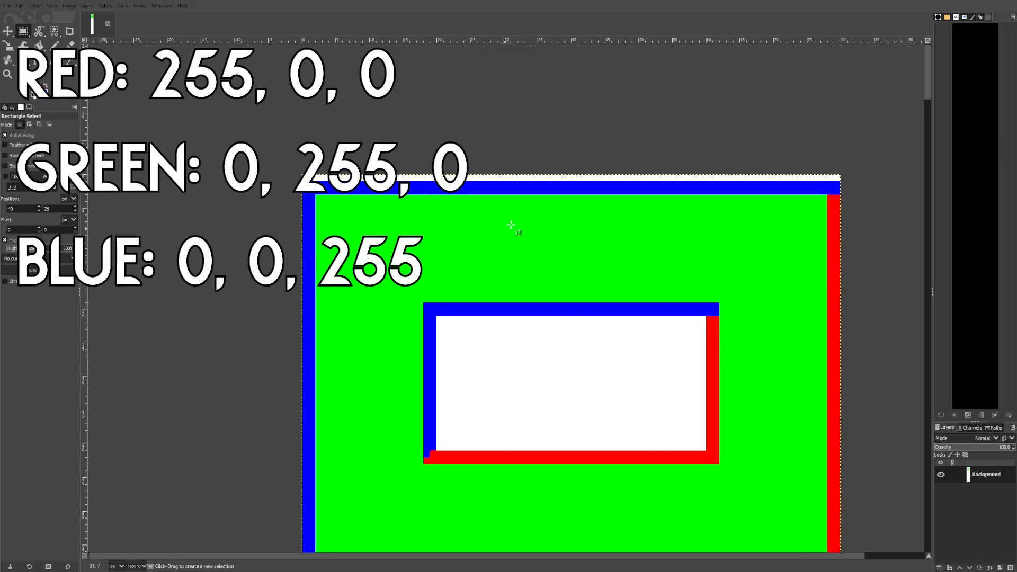
pyautogui.moveTo(697, 370); pyautogui.dragTo(784, 257)
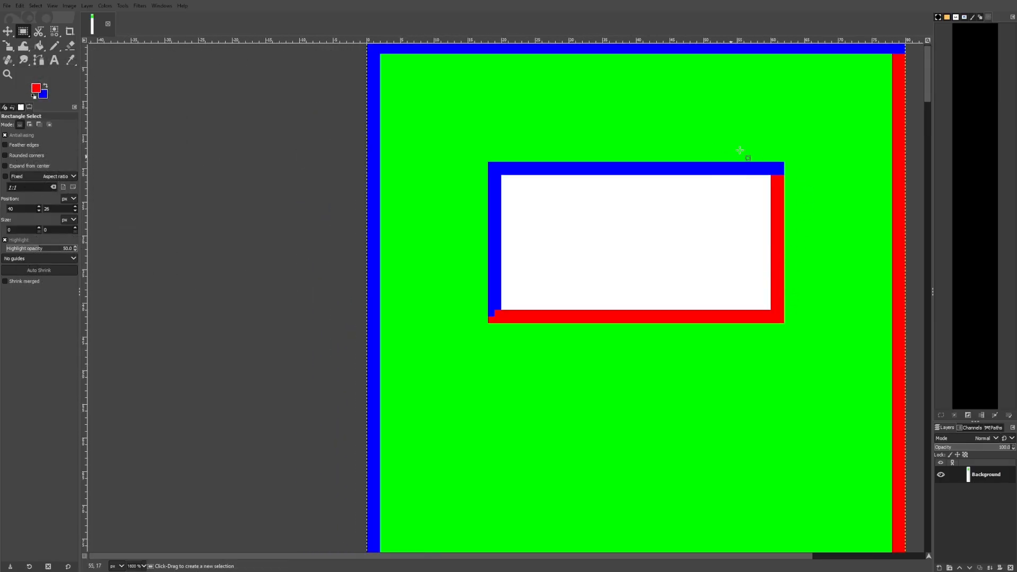
pyautogui.keyDown('ctrl'); pyautogui.scroll(-3, 822, 164); pyautogui.keyUp('ctrl')
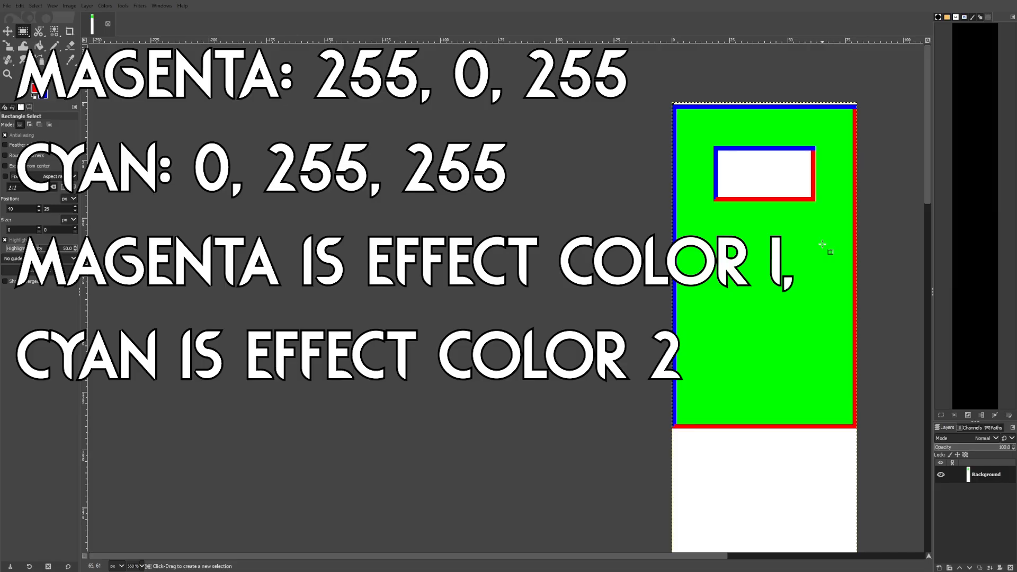
pyautogui.keyDown('ctrl'); pyautogui.scroll(5, 466, 160); pyautogui.keyUp('ctrl')
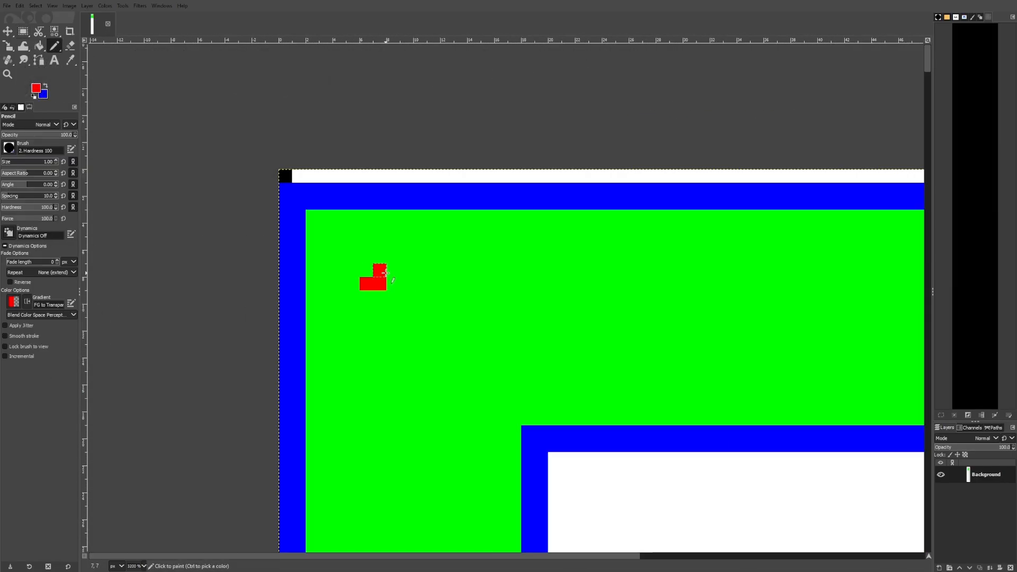
pyautogui.click(23, 32)
pyautogui.moveTo(307, 211); pyautogui.dragTo(521, 425)
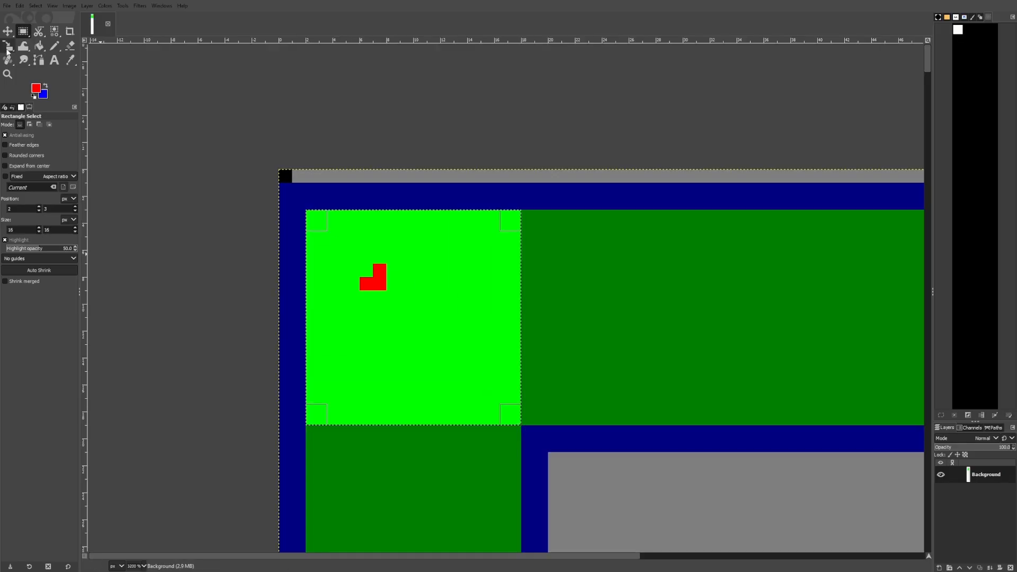
# Draw red Pencil strokes forming a small square ring inside the selected corner
pyautogui.click(54, 46)
pyautogui.click(23, 32)
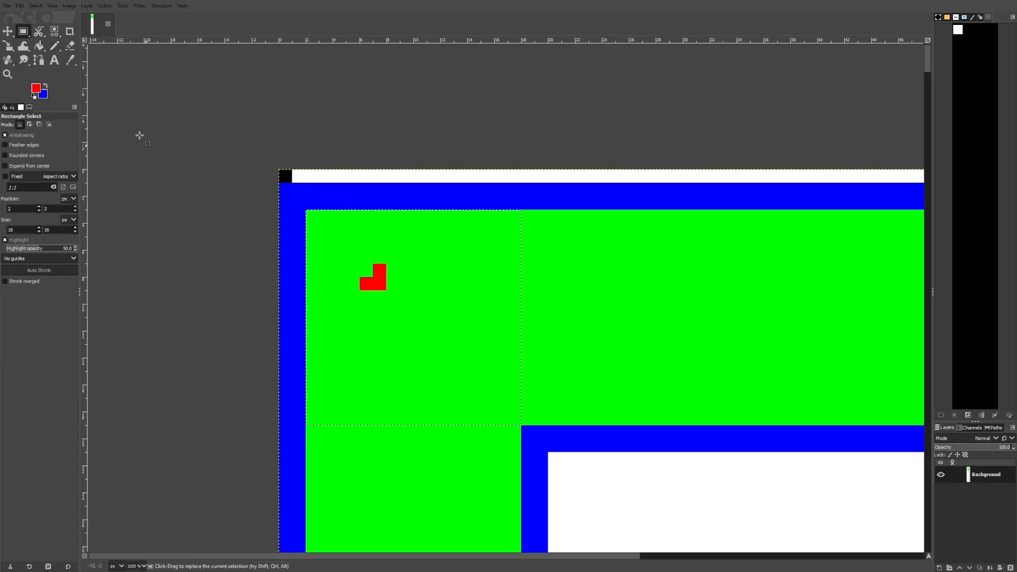
pyautogui.click(55, 47)
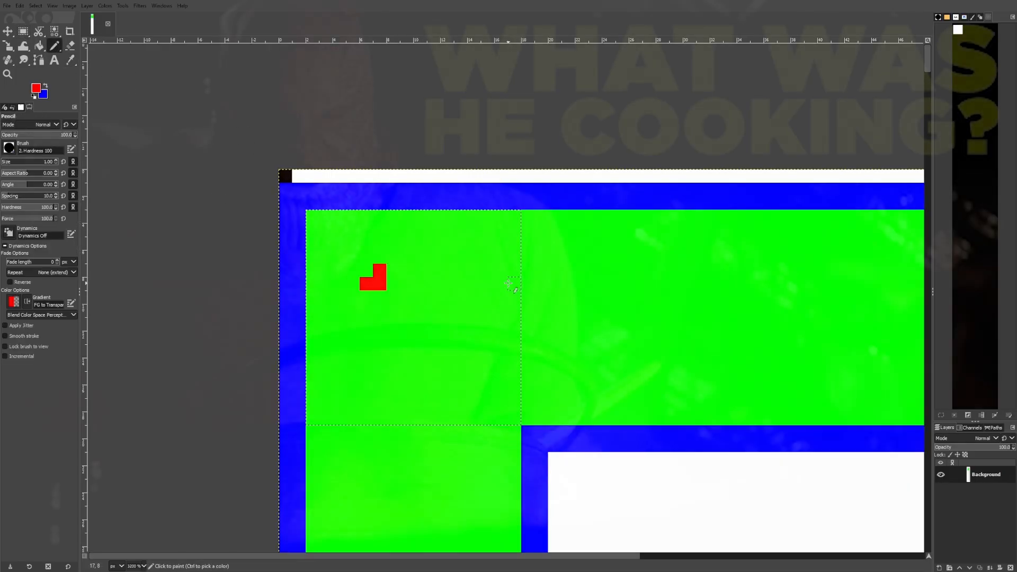
pyautogui.moveTo(446, 270); pyautogui.dragTo(460, 284)
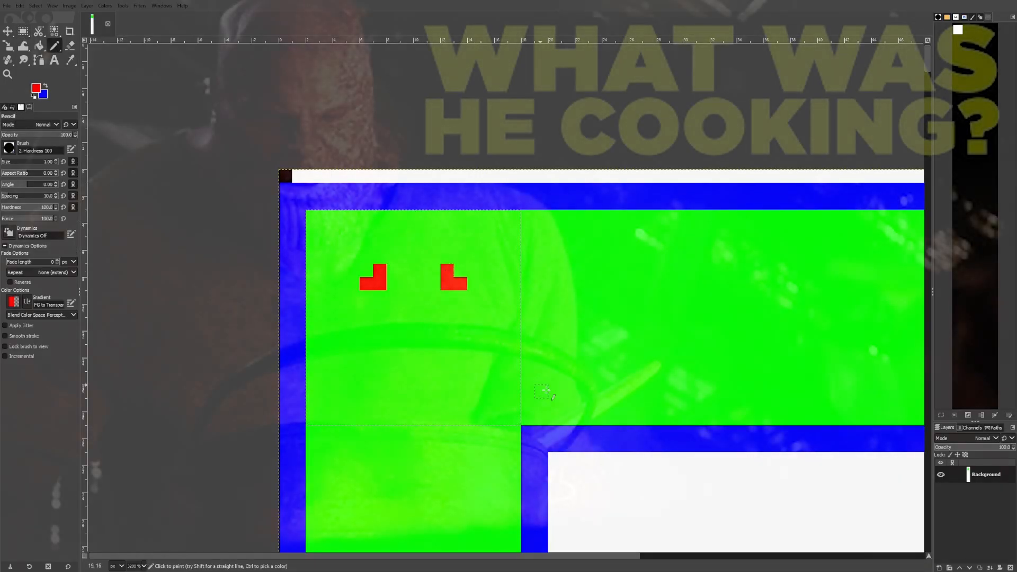
pyautogui.moveTo(446, 364); pyautogui.dragTo(460, 350)
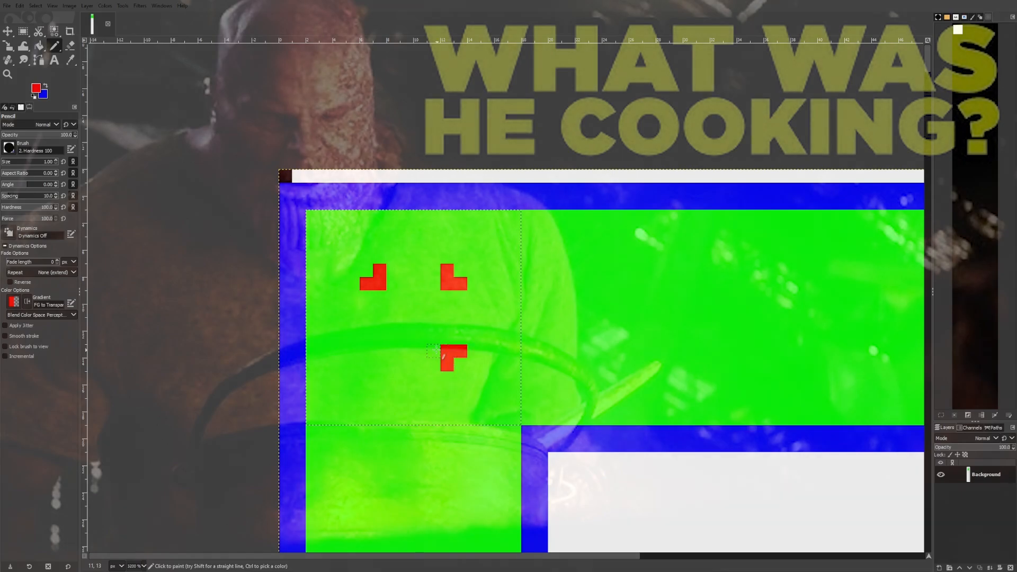
pyautogui.moveTo(380, 364)
pyautogui.mouseDown()
pyautogui.moveTo(441, 351)
pyautogui.moveTo(415, 280)
pyautogui.moveTo(379, 347)
pyautogui.moveTo(393, 332)
pyautogui.moveTo(363, 283)
pyautogui.mouseUp()
pyautogui.scroll(2, 422, 337)
pyautogui.moveTo(391, 257)
pyautogui.mouseDown()
pyautogui.moveTo(417, 257)
pyautogui.moveTo(445, 311)
pyautogui.mouseUp()
# Pick the panel green and paint over the ring's corner pixels to round it into a cross-shaped outline
pyautogui.press('o')
pyautogui.click(268, 170)
pyautogui.press('n')
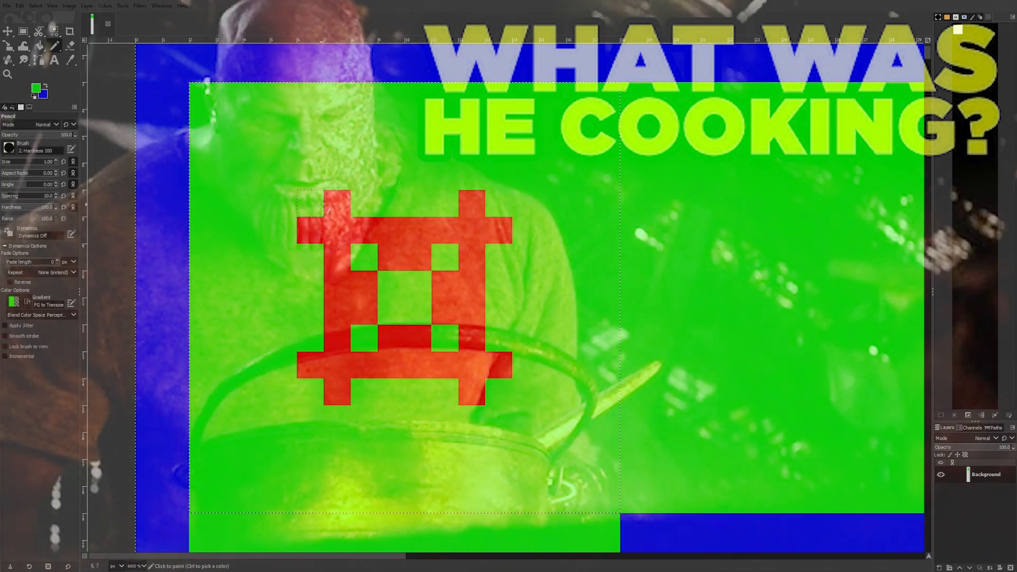
pyautogui.click(337, 204)
pyautogui.keyDown('shift'); pyautogui.click(337, 392); pyautogui.keyUp('shift')
pyautogui.click(471, 392)
pyautogui.keyDown('shift'); pyautogui.click(471, 204); pyautogui.keyUp('shift')
pyautogui.click(498, 231)
pyautogui.keyDown('shift'); pyautogui.click(310, 230); pyautogui.keyUp('shift')
pyautogui.keyDown('shift'); pyautogui.click(504, 373); pyautogui.keyUp('shift')
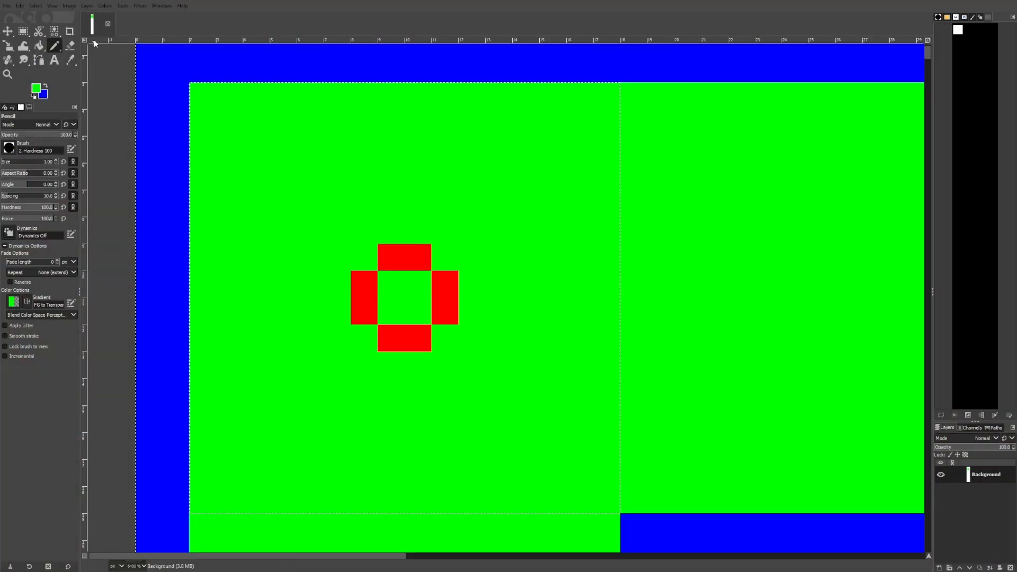
# Pick red to fill the ring's centre, then recolor its upper-left half blue to shade the rivet
pyautogui.click(70, 59)
pyautogui.click(372, 296)
pyautogui.click(53, 45)
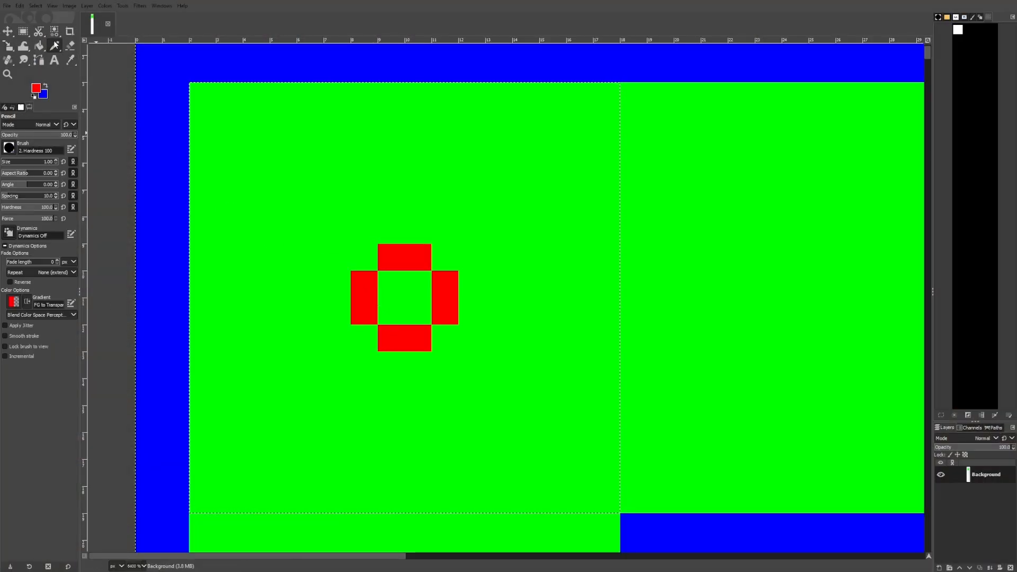
pyautogui.moveTo(417, 311); pyautogui.dragTo(415, 277)
pyautogui.click(46, 85)
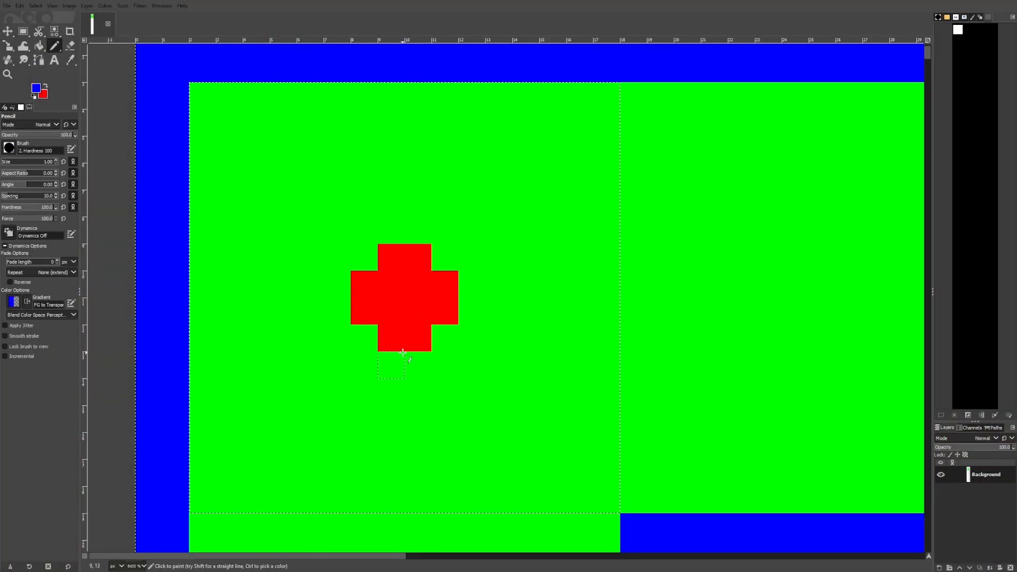
pyautogui.moveTo(363, 311); pyautogui.dragTo(411, 264)
# Copy the rivet and paste a copy into the panel's top-right corner
pyautogui.scroll(-3, 399, 199)
pyautogui.click(23, 32)
pyautogui.scroll(-2, 528, 196)
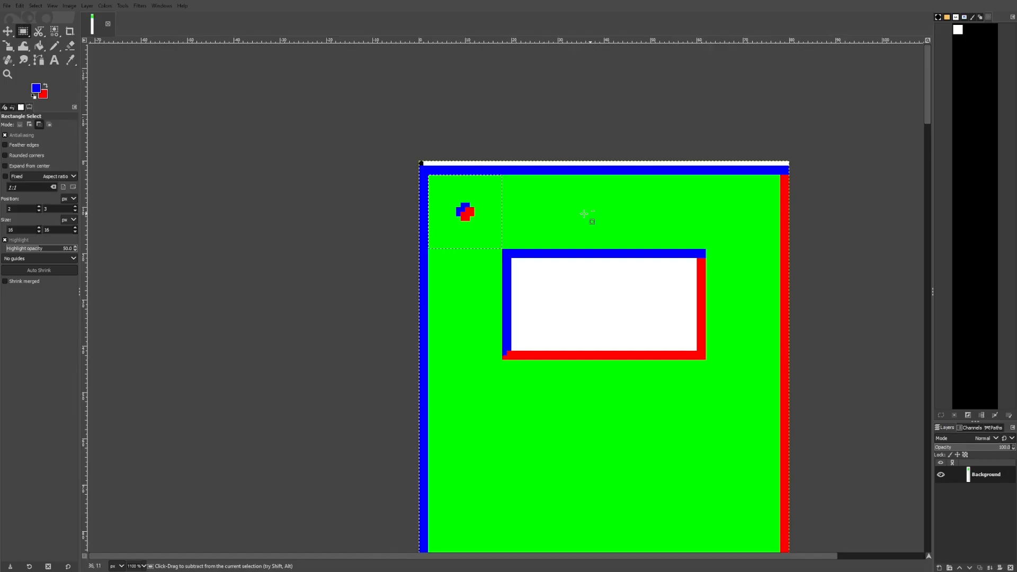
pyautogui.hotkey('ctrl', 'c')
pyautogui.hotkey('ctrl', 'v')
pyautogui.moveTo(488, 215); pyautogui.dragTo(758, 217)
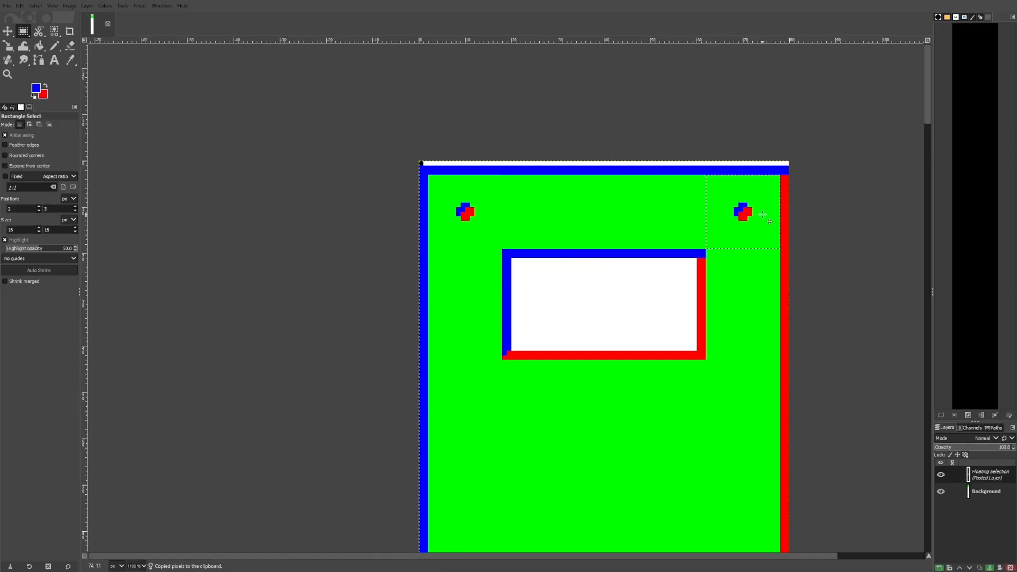
# Paste another rivet copy into the panel's bottom-left corner and anchor it
pyautogui.scroll(-2, 679, 261)
pyautogui.hotkey('ctrl', 'v')
pyautogui.moveTo(628, 375); pyautogui.dragTo(571, 468)
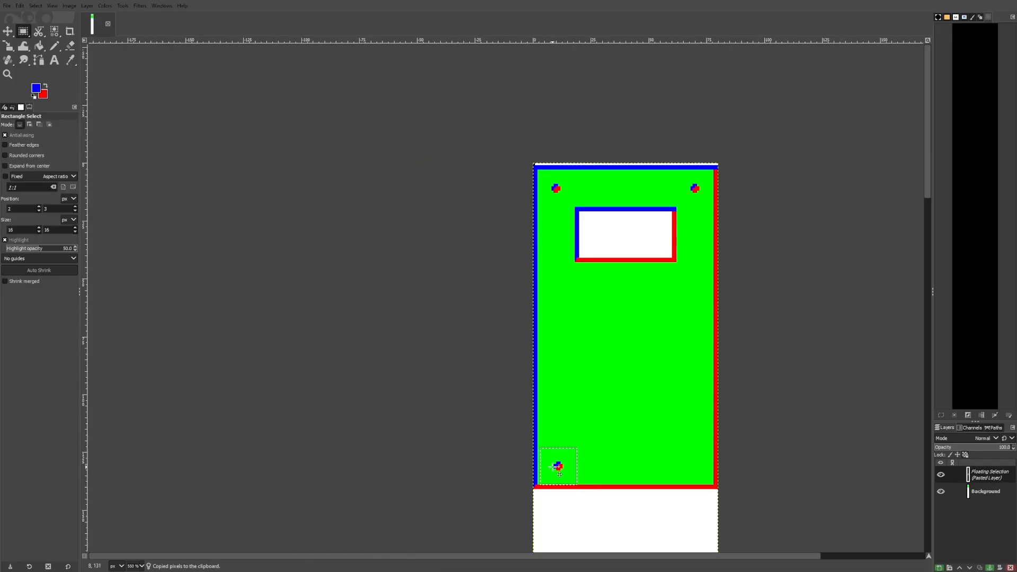
pyautogui.click(989, 568)
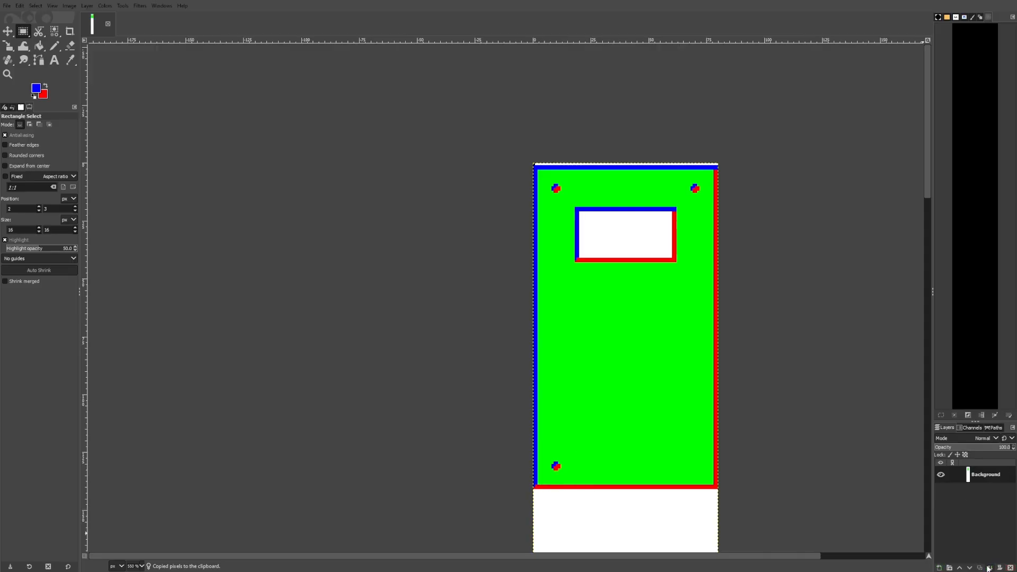
# Paste a rivet copy into the panel's bottom-right corner and anchor it
pyautogui.hotkey('ctrl', 'v')
pyautogui.moveTo(625, 373); pyautogui.dragTo(705, 476)
pyautogui.click(989, 567)
pyautogui.press('4')
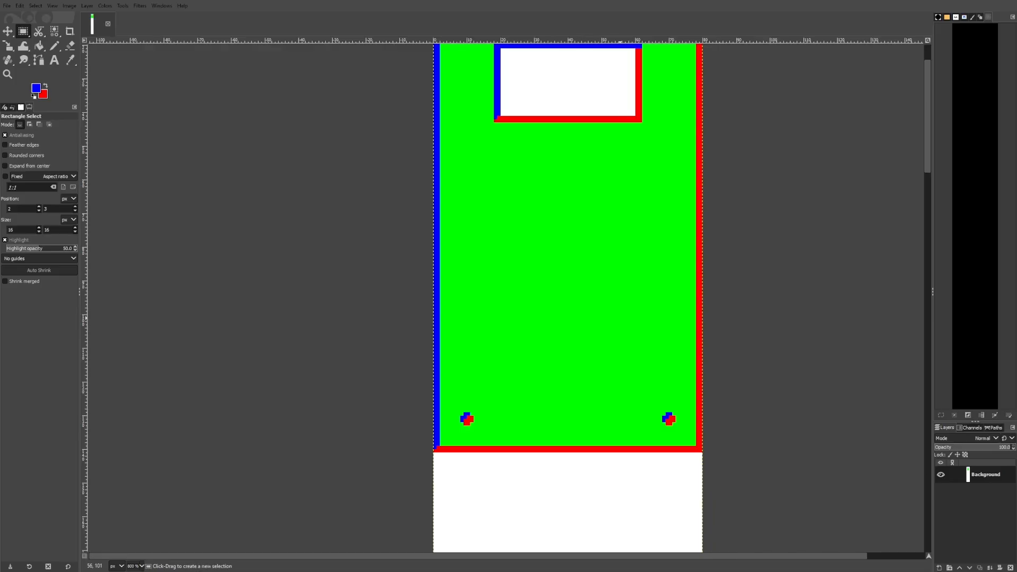
pyautogui.moveTo(606, 315); pyautogui.dragTo(655, 400)
pyautogui.moveTo(702, 351); pyautogui.dragTo(718, 325)
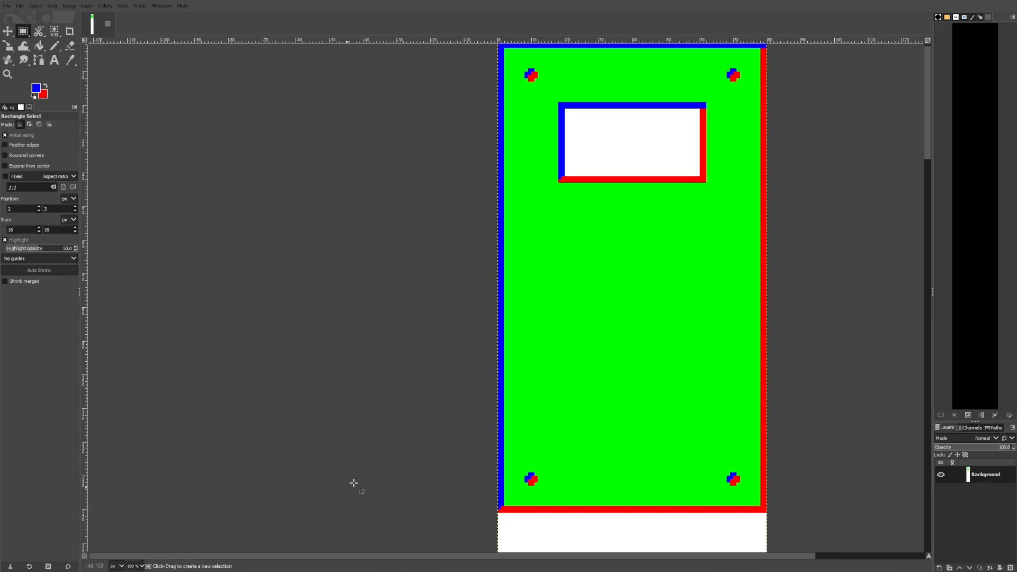
pyautogui.keyDown('ctrl'); pyautogui.scroll(-1, 445, 431); pyautogui.keyUp('ctrl')
pyautogui.keyDown('ctrl'); pyautogui.scroll(7, 494, 177); pyautogui.keyUp('ctrl')
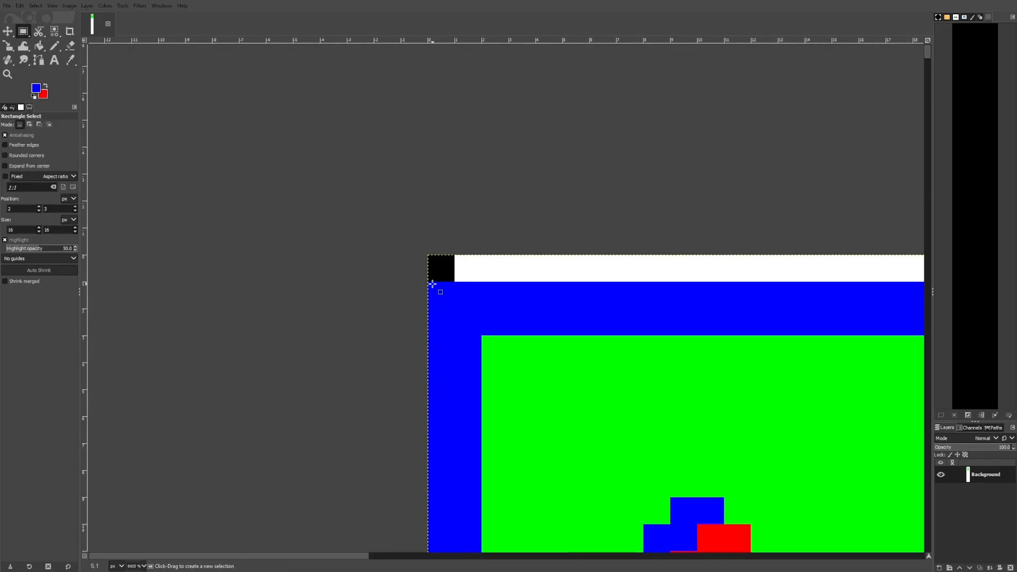
pyautogui.keyDown('ctrl'); pyautogui.scroll(-5, 495, 267); pyautogui.keyUp('ctrl')
pyautogui.keyDown('ctrl'); pyautogui.scroll(5, 493, 266); pyautogui.keyUp('ctrl')
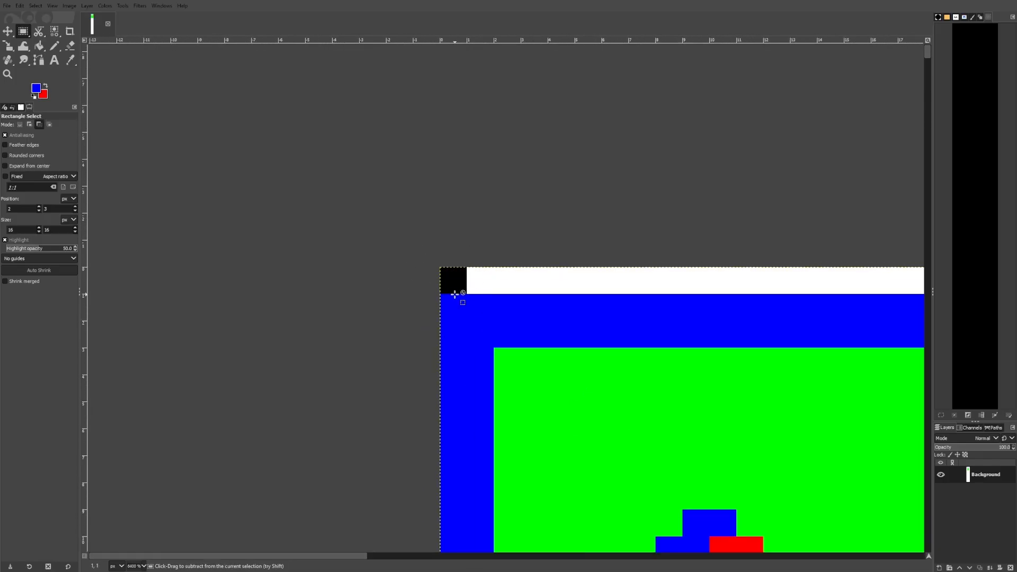
pyautogui.moveTo(443, 293); pyautogui.dragTo(603, 268)
pyautogui.moveTo(466, 317); pyautogui.dragTo(459, 265)
pyautogui.keyDown('ctrl'); pyautogui.scroll(-5, 489, 302); pyautogui.keyUp('ctrl')
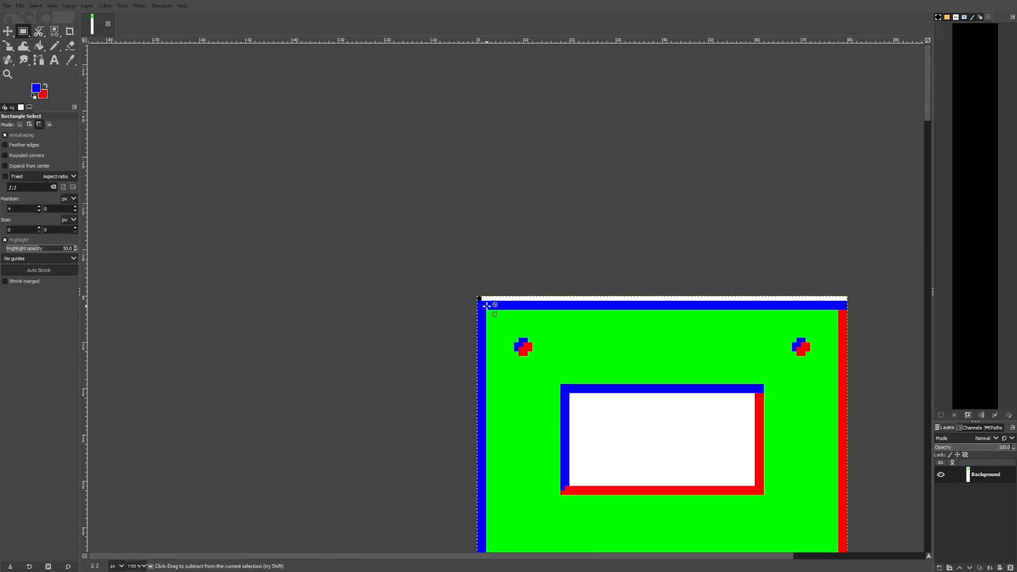
pyautogui.keyDown('ctrl'); pyautogui.scroll(2, 488, 306); pyautogui.keyUp('ctrl')
pyautogui.click(505, 290)
pyautogui.hscroll(3, 703, 286)
pyautogui.keyDown('ctrl'); pyautogui.scroll(-1, 704, 281); pyautogui.keyUp('ctrl')
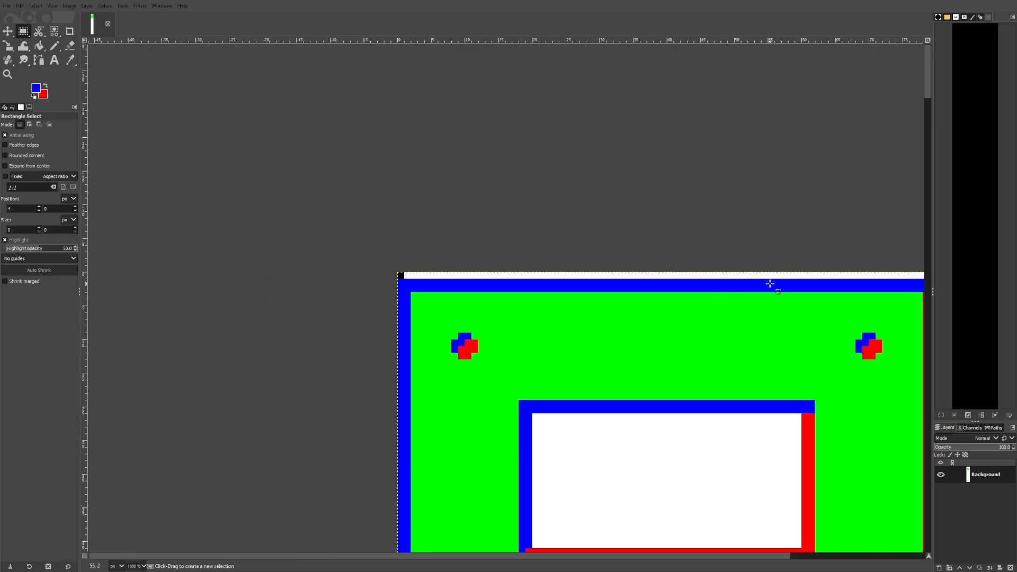
pyautogui.hscroll(3, 189, 299)
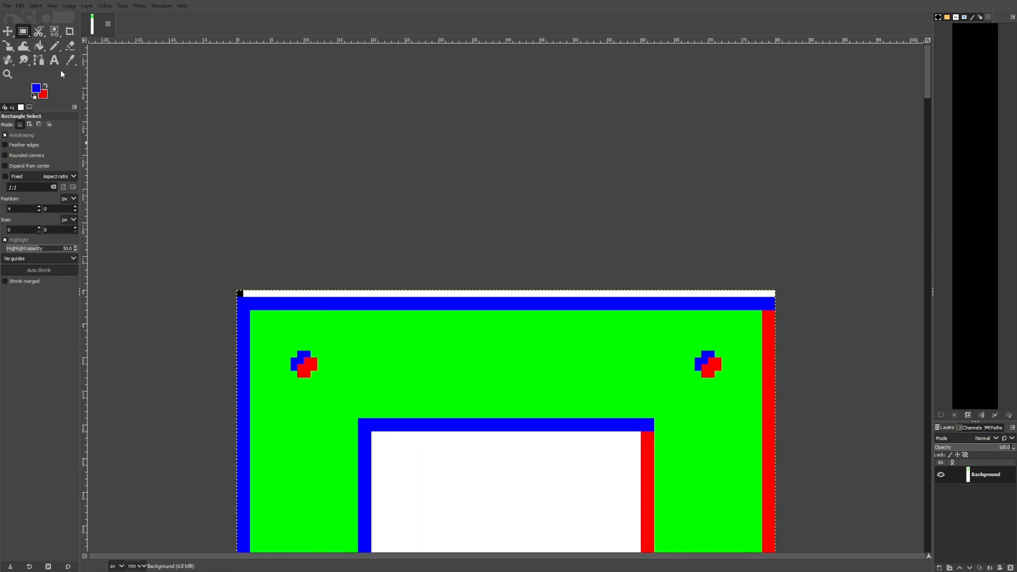
pyautogui.moveTo(239, 292); pyautogui.dragTo(774, 294)
pyautogui.click(731, 406)
pyautogui.keyDown('ctrl'); pyautogui.scroll(-1, 377, 119); pyautogui.keyUp('ctrl')
pyautogui.press('n')
pyautogui.scroll(4, 558, 180)
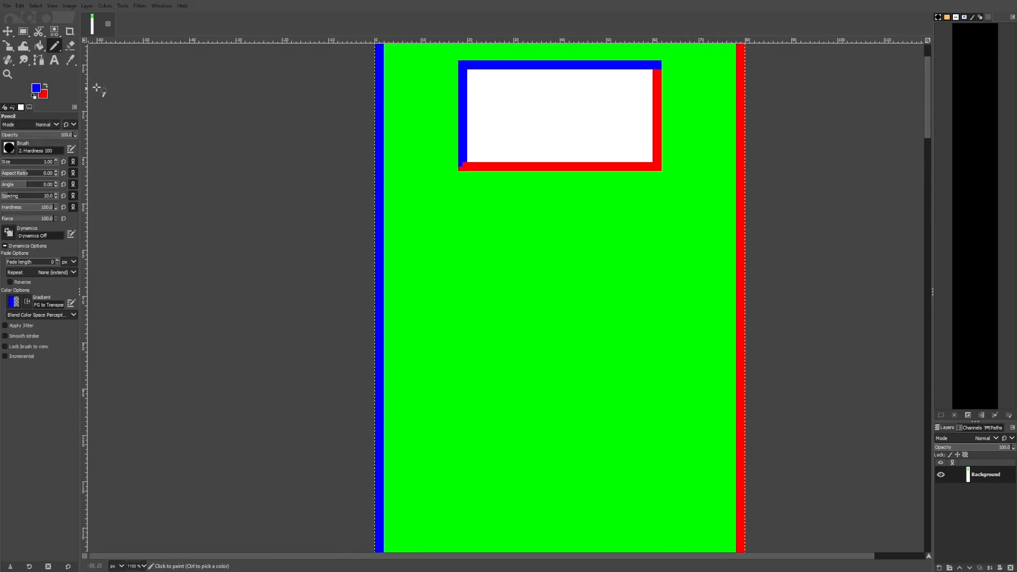
# Select a 40 × 3 px strip below the white box and draw a blue Pencil line along its top
pyautogui.click(22, 29)
pyautogui.moveTo(467, 174); pyautogui.dragTo(654, 401)
pyautogui.moveTo(671, 447); pyautogui.dragTo(702, 367)
pyautogui.moveTo(635, 310); pyautogui.dragTo(612, 205)
pyautogui.moveTo(606, 106); pyautogui.dragTo(601, 212)
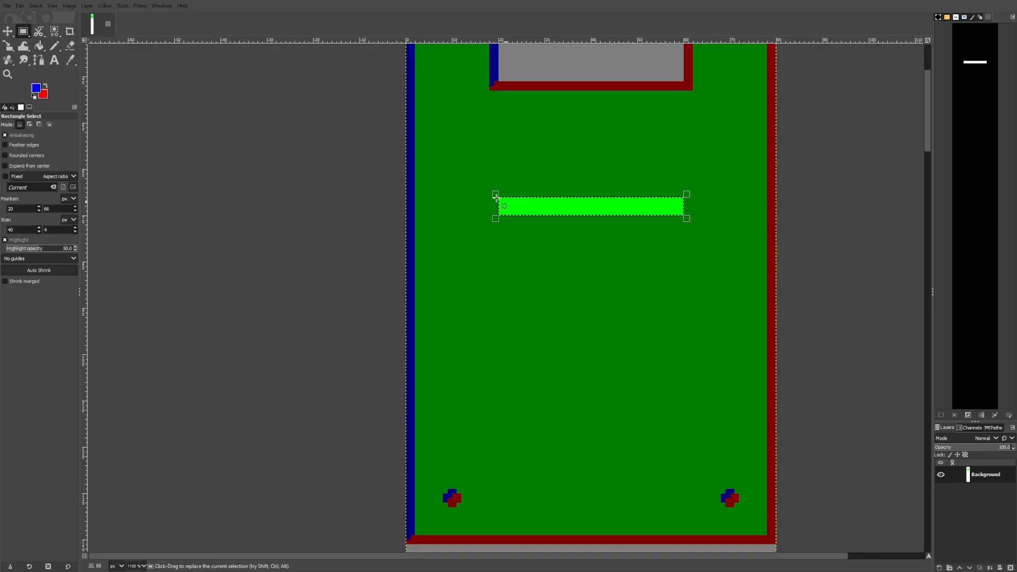
pyautogui.press('n')
pyautogui.keyDown('ctrl'); pyautogui.scroll(2, 503, 207); pyautogui.keyUp('ctrl')
pyautogui.moveTo(495, 234); pyautogui.dragTo(514, 215)
pyautogui.keyDown('ctrl'); pyautogui.scroll(-1, 509, 225); pyautogui.keyUp('ctrl')
pyautogui.keyDown('shift'); pyautogui.click(762, 218); pyautogui.keyUp('shift')
pyautogui.click(762, 224)
pyautogui.keyDown('shift'); pyautogui.click(513, 224); pyautogui.keyUp('shift')
# Bucket-fill the rest of the strip with red
pyautogui.click(41, 46)
pyautogui.click(45, 86)
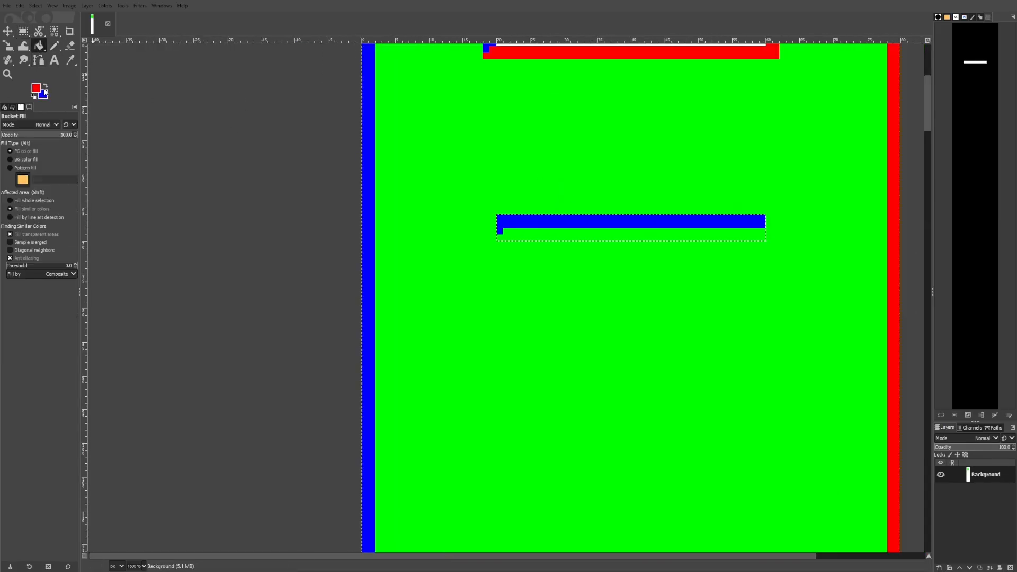
pyautogui.click(539, 232)
# Copy the blue-and-red strip and paste two copies stacked evenly beneath it
pyautogui.click(23, 32)
pyautogui.click(208, 69)
pyautogui.keyDown('ctrl'); pyautogui.scroll(-2, 521, 315); pyautogui.keyUp('ctrl')
pyautogui.keyDown('ctrl'); pyautogui.scroll(1, 570, 244); pyautogui.keyUp('ctrl')
pyautogui.moveTo(485, 297); pyautogui.dragTo(668, 280)
pyautogui.click(672, 285)
pyautogui.click(475, 320)
pyautogui.hotkey('ctrl', 'c')
pyautogui.hotkey('ctrl', 'v')
pyautogui.moveTo(642, 288); pyautogui.dragTo(675, 313)
pyautogui.click(989, 567)
pyautogui.hotkey('ctrl', 'v')
pyautogui.click(773, 322)
pyautogui.keyDown('ctrl'); pyautogui.scroll(-2, 773, 322); pyautogui.keyUp('ctrl')
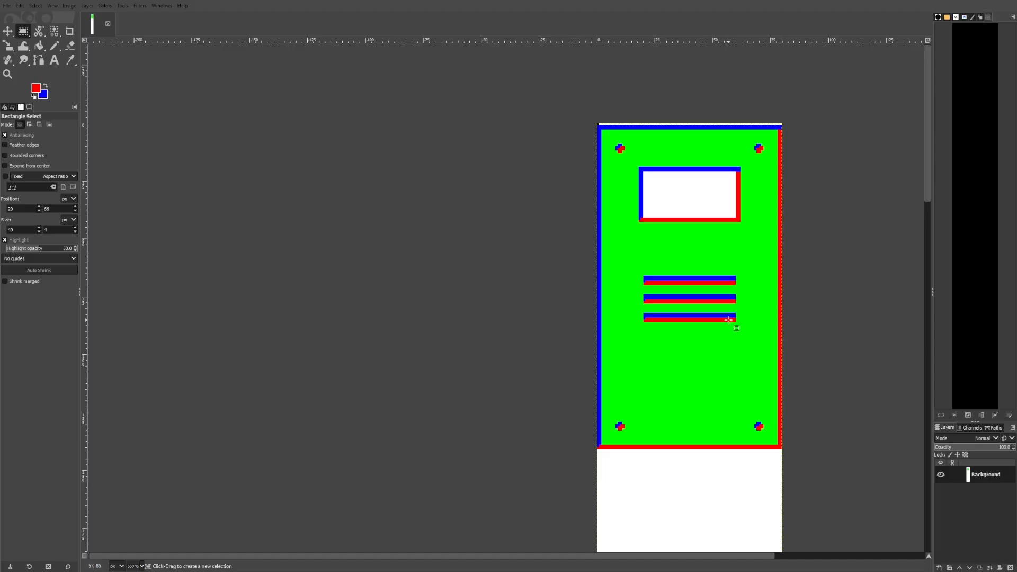
# Copy the whole 80 × 140 px panel and place a duplicate directly below the original
pyautogui.keyDown('ctrl'); pyautogui.scroll(3, 613, 446); pyautogui.keyUp('ctrl')
pyautogui.moveTo(567, 454); pyautogui.dragTo(807, 182)
pyautogui.keyDown('ctrl'); pyautogui.scroll(-4, 707, 411); pyautogui.keyUp('ctrl')
pyautogui.keyDown('ctrl'); pyautogui.scroll(3, 805, 190); pyautogui.keyUp('ctrl')
pyautogui.hotkey('ctrl', 'c')
pyautogui.hotkey('ctrl', 'v')
pyautogui.keyDown('ctrl'); pyautogui.scroll(-4, 782, 153); pyautogui.keyUp('ctrl')
pyautogui.moveTo(748, 203); pyautogui.dragTo(748, 380)
pyautogui.click(236, 184)
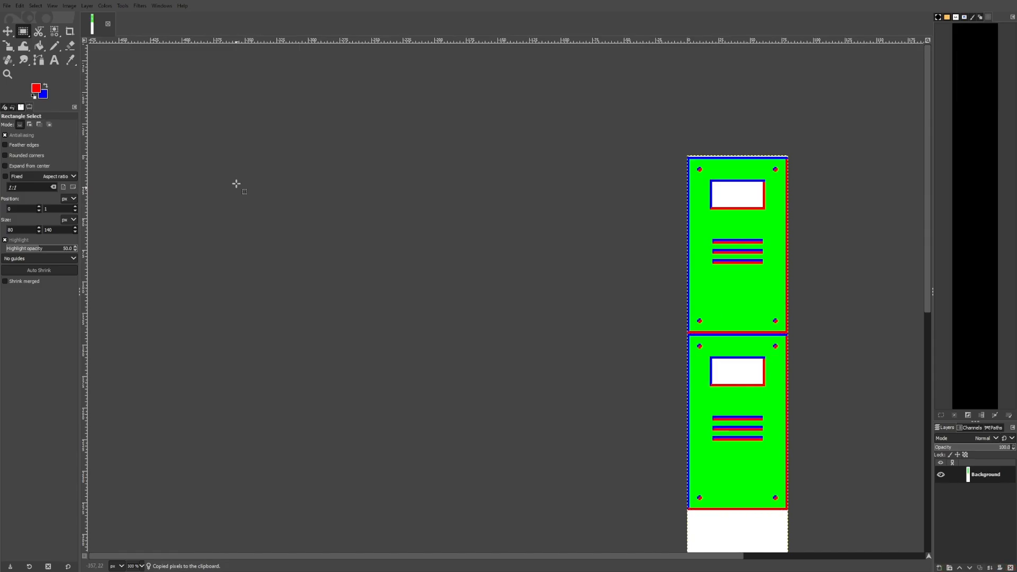
# Pick the panel green and fill a 16 × 140 px column along the lower panel's left side with it
pyautogui.click(70, 59)
pyautogui.click(736, 217)
pyautogui.press('r')
pyautogui.scroll(3, 733, 218)
pyautogui.scroll(-2, 733, 218)
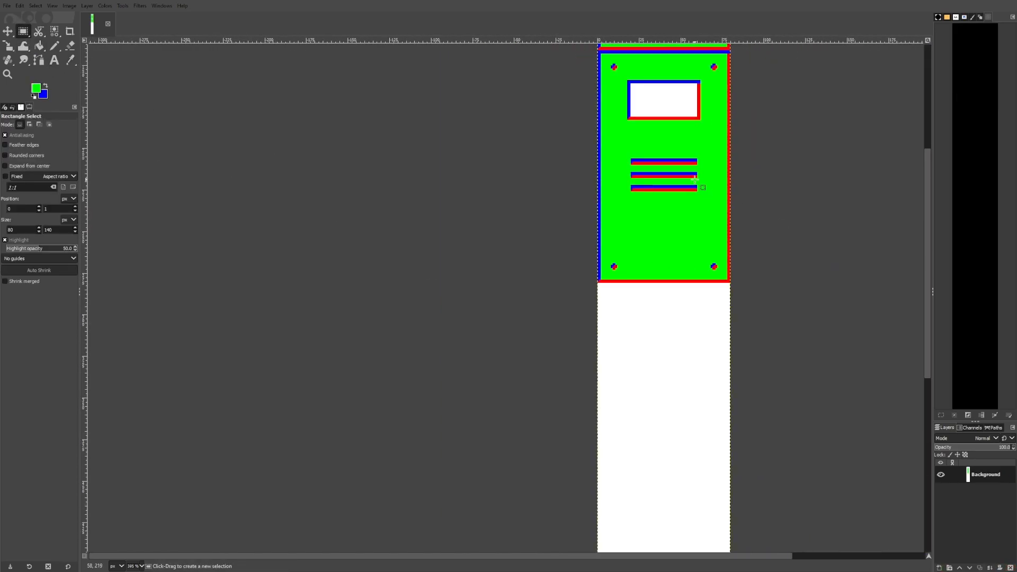
pyautogui.scroll(1, 606, 116)
pyautogui.moveTo(606, 117); pyautogui.dragTo(643, 439)
pyautogui.click(39, 45)
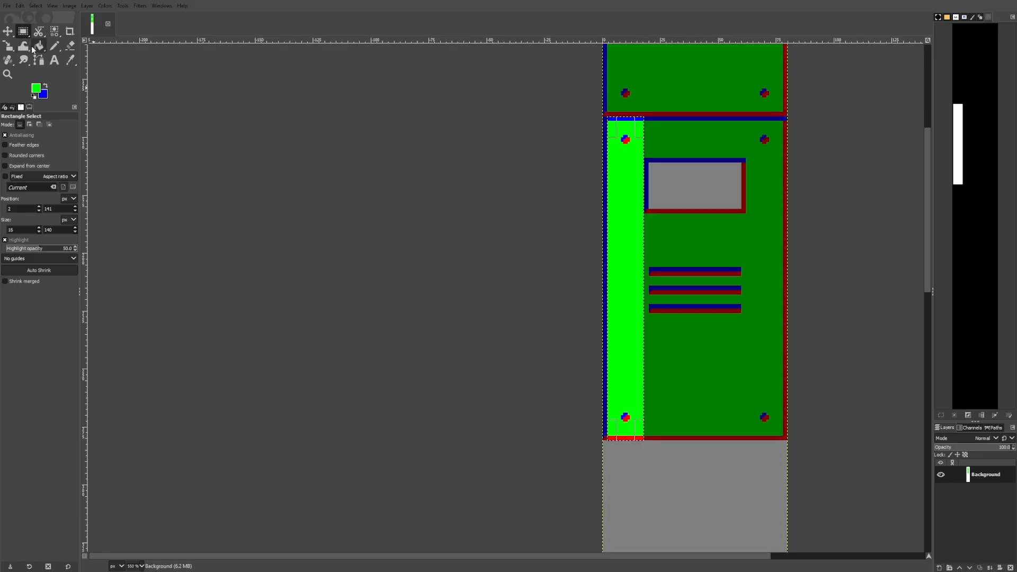
pyautogui.click(10, 200)
pyautogui.click(630, 130)
# Fill a column along the lower panel's right side with green to cover its rivets
pyautogui.press('r')
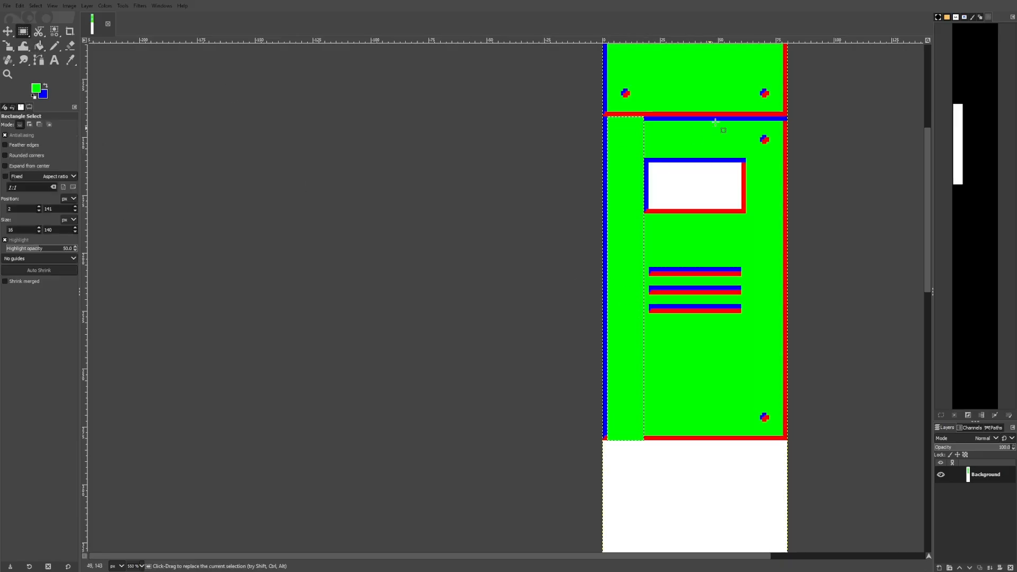
pyautogui.moveTo(747, 117); pyautogui.dragTo(783, 440)
pyautogui.hotkey('shift', 'b')
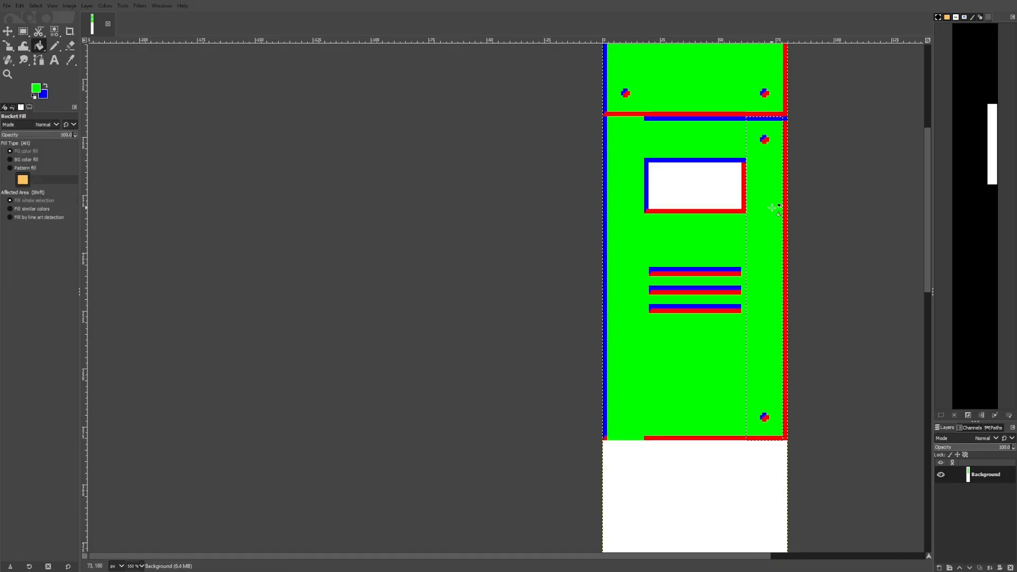
pyautogui.click(773, 205)
# Fill a 34 × 4 px strip along the lower panel's top edge with green
pyautogui.press('r')
pyautogui.moveTo(641, 117); pyautogui.dragTo(766, 127)
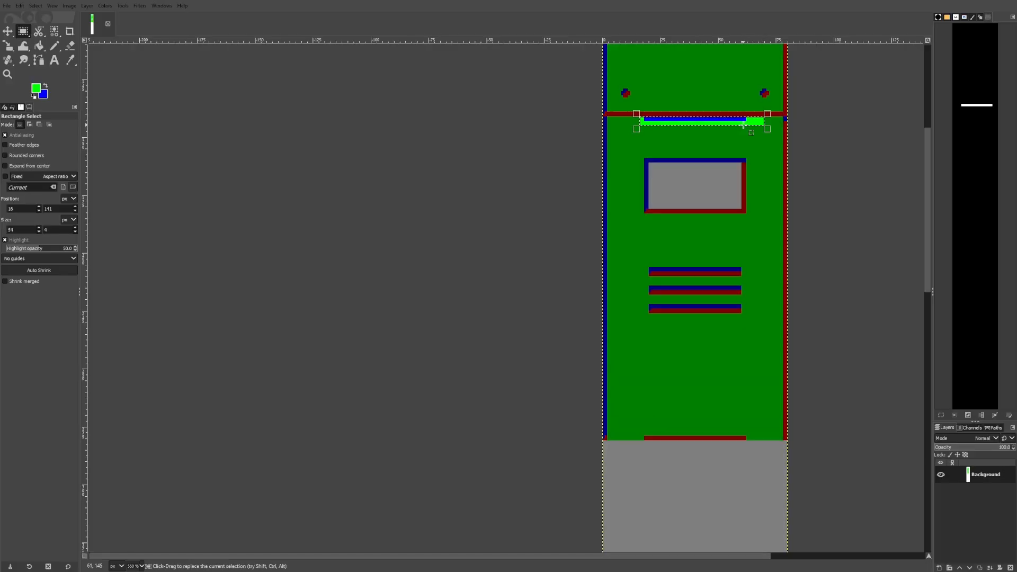
pyautogui.scroll(3, 748, 113)
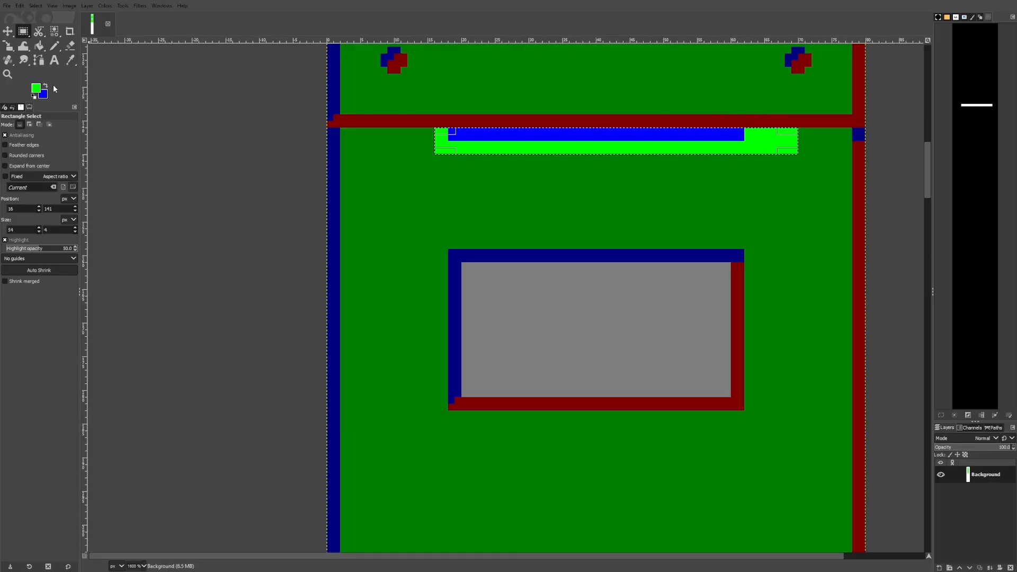
pyautogui.hotkey('shift', 'b')
pyautogui.click(590, 144)
pyautogui.scroll(-5, 589, 144)
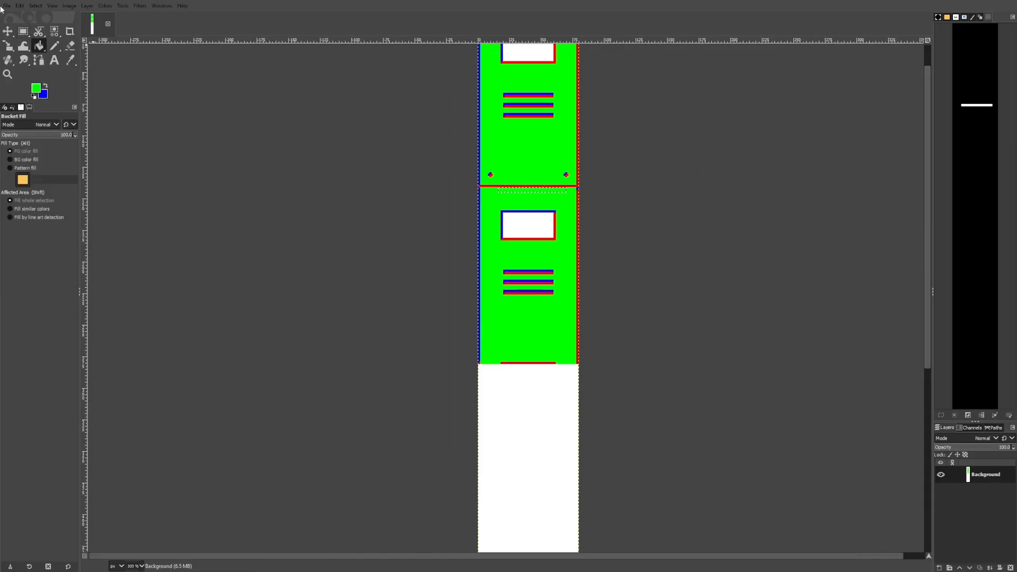
# Fill a 16 × 136 px column along the lower panel's left edge with green
pyautogui.press('r')
pyautogui.click(686, 178)
pyautogui.scroll(2, 590, 225)
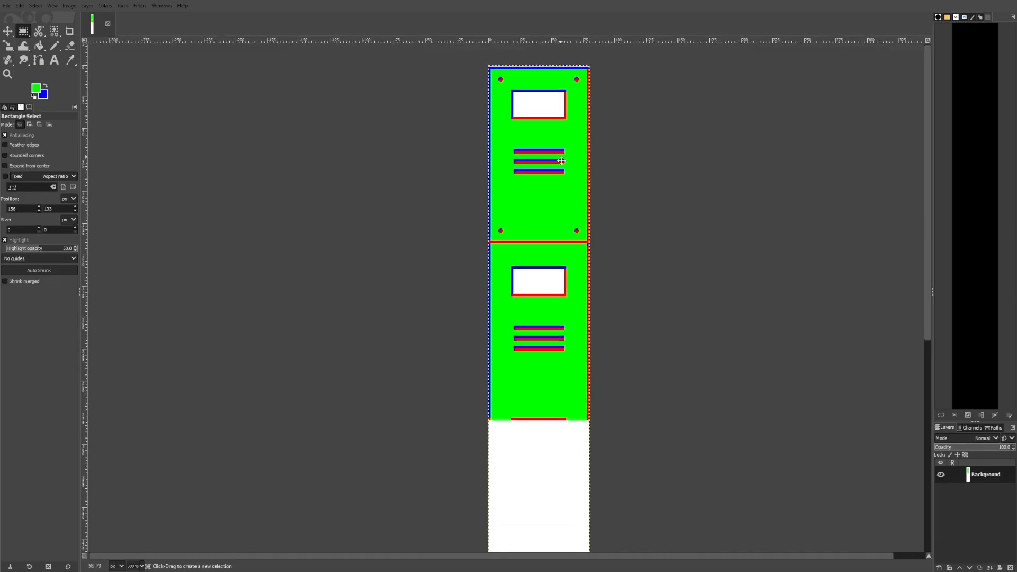
pyautogui.scroll(-2, 565, 108)
pyautogui.scroll(1, 564, 108)
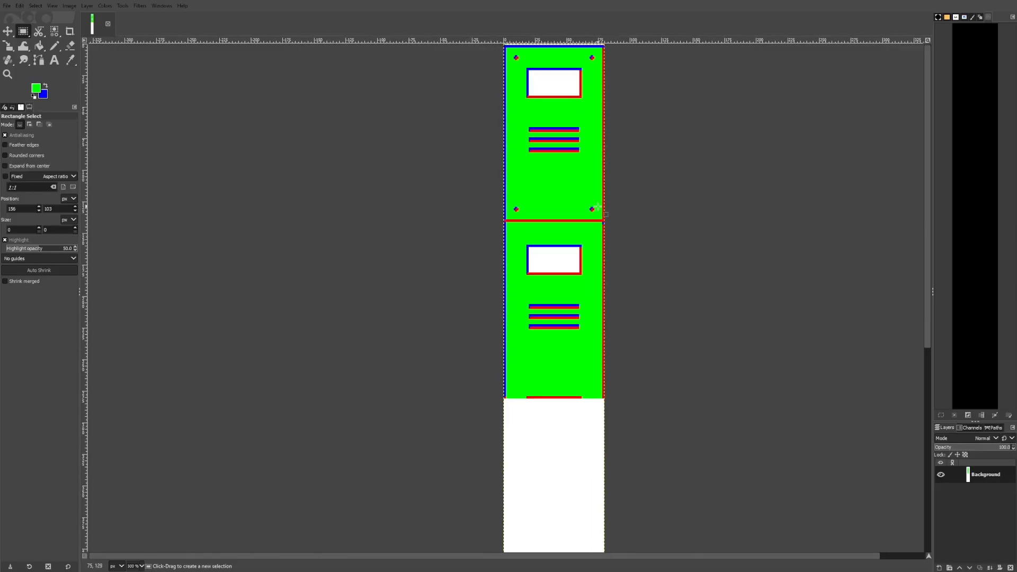
pyautogui.scroll(2, 598, 151)
pyautogui.scroll(-4, 615, 153)
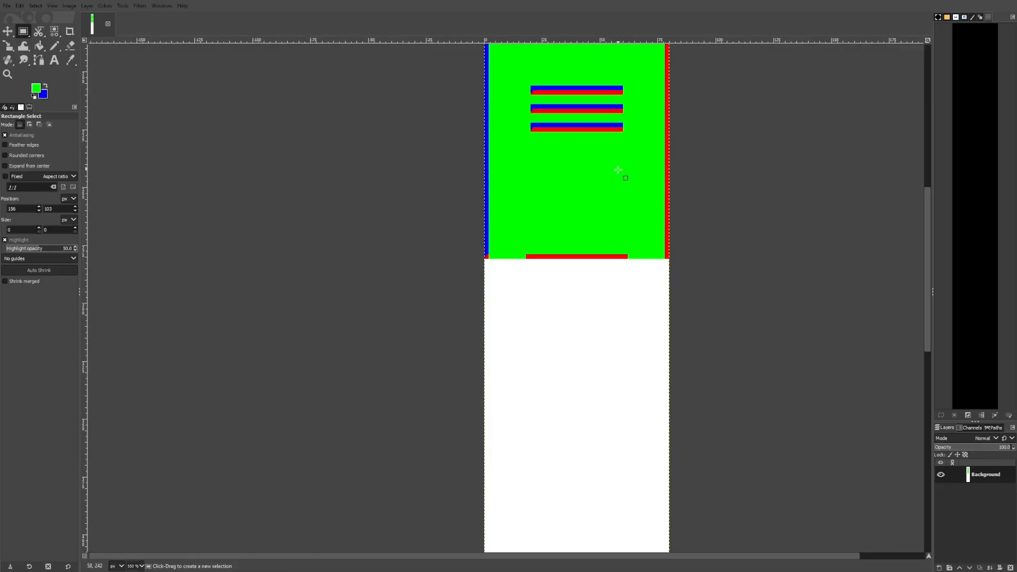
pyautogui.scroll(2, 615, 170)
pyautogui.scroll(-1, 583, 195)
pyautogui.scroll(-5, 556, 175)
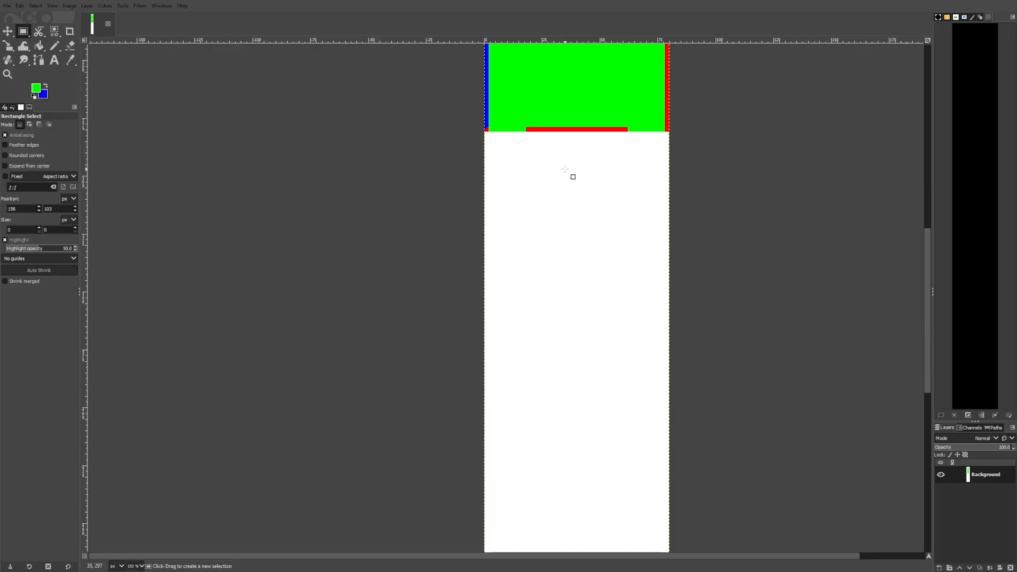
pyautogui.scroll(-3, 556, 231)
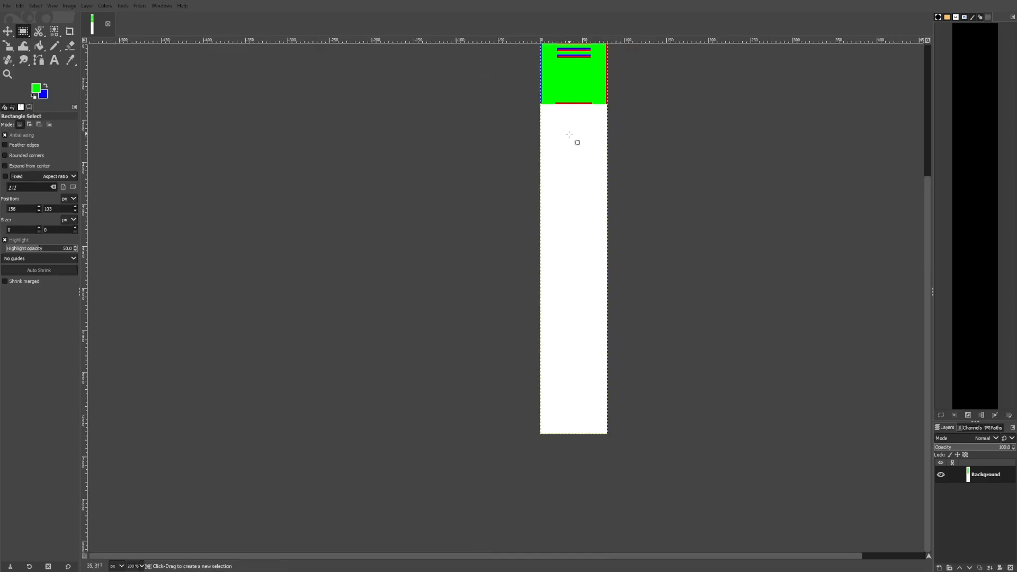
pyautogui.scroll(2, 560, 178)
pyautogui.scroll(3, 574, 158)
pyautogui.scroll(2, 529, 137)
pyautogui.scroll(-2, 468, 136)
pyautogui.moveTo(549, 212); pyautogui.dragTo(591, 527)
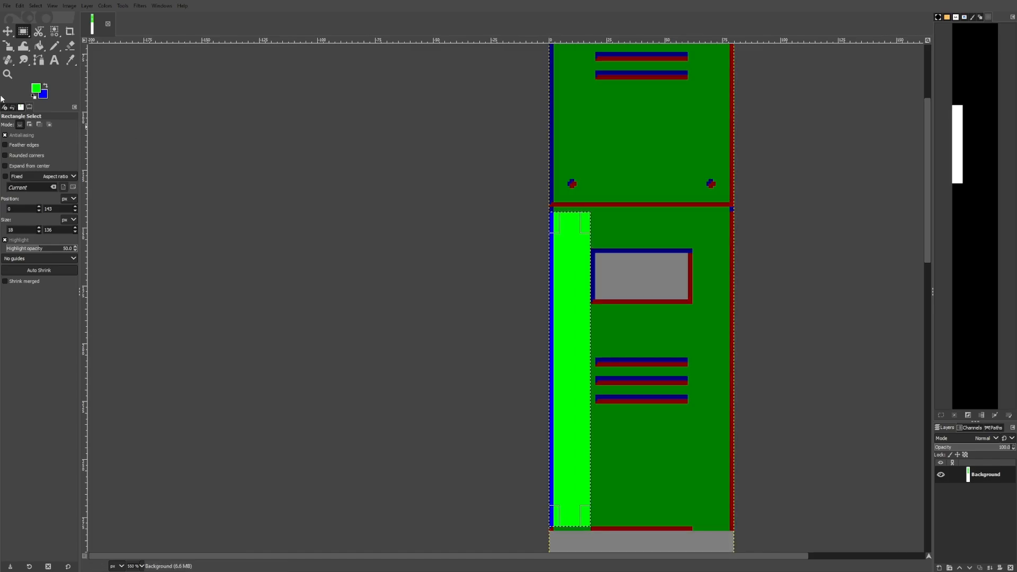
pyautogui.hotkey('shift', 'b')
pyautogui.click(560, 233)
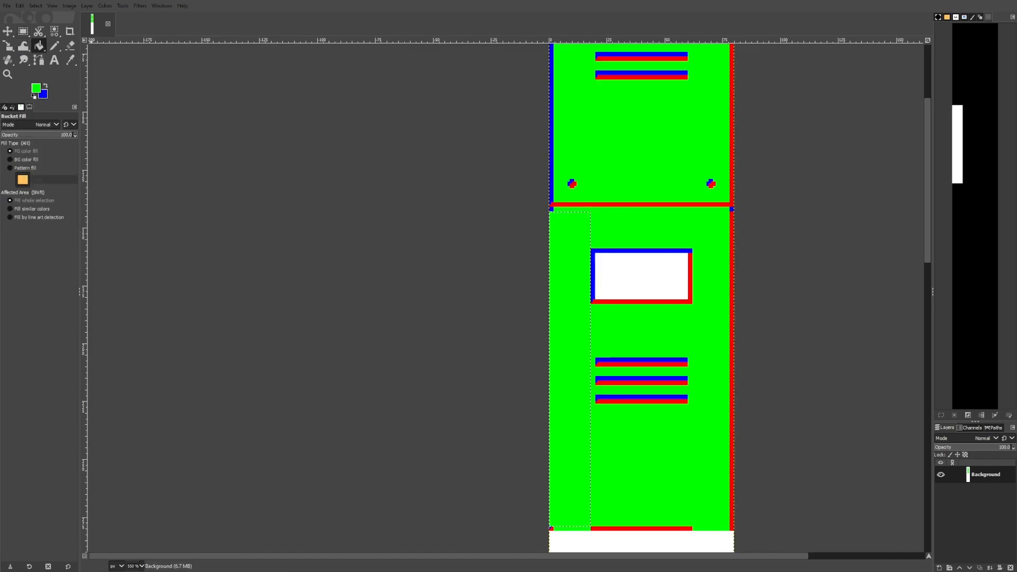
# Fill a 2 × 136 px strip along the lower panel's right edge with green
pyautogui.press('r')
pyautogui.scroll(-3, 572, 207)
pyautogui.scroll(4, 651, 213)
pyautogui.scroll(2, 631, 211)
pyautogui.moveTo(647, 210); pyautogui.dragTo(662, 344)
pyautogui.scroll(-2, 650, 251)
pyautogui.scroll(-3, 651, 249)
pyautogui.scroll(5, 651, 427)
pyautogui.scroll(3, 662, 345)
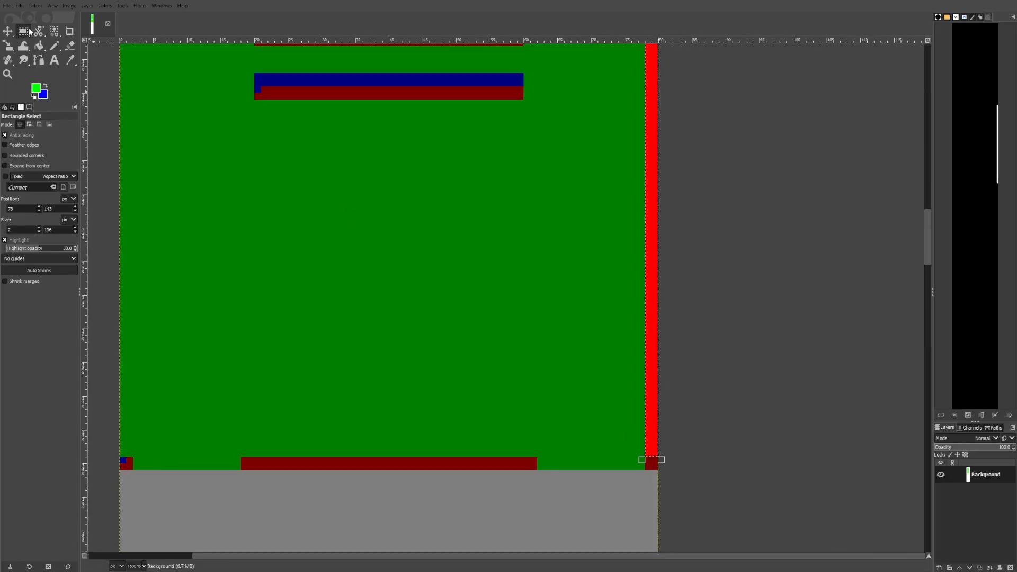
pyautogui.hotkey('shift', 'b')
pyautogui.click(656, 221)
# Fill a 51 × 3 px strip along the lower panel's bottom edge with green to cover the red bar
pyautogui.scroll(-7, 662, 211)
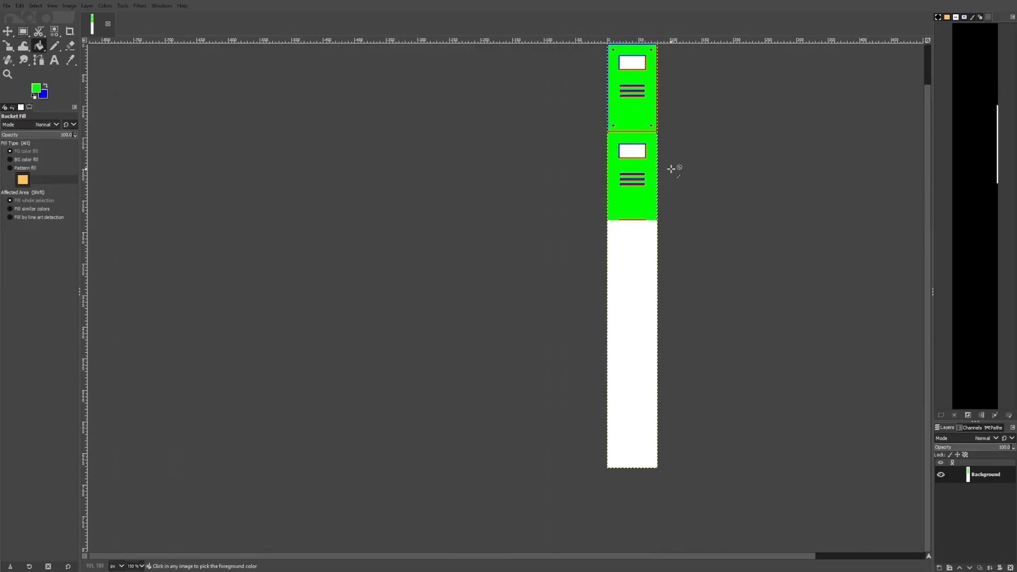
pyautogui.scroll(3, 606, 121)
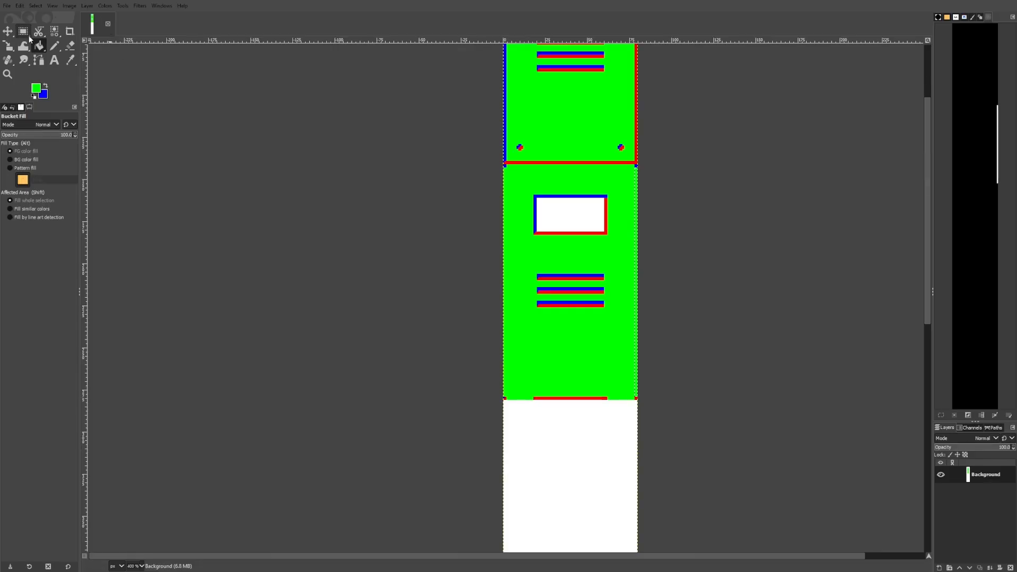
pyautogui.click(28, 36)
pyautogui.click(608, 176)
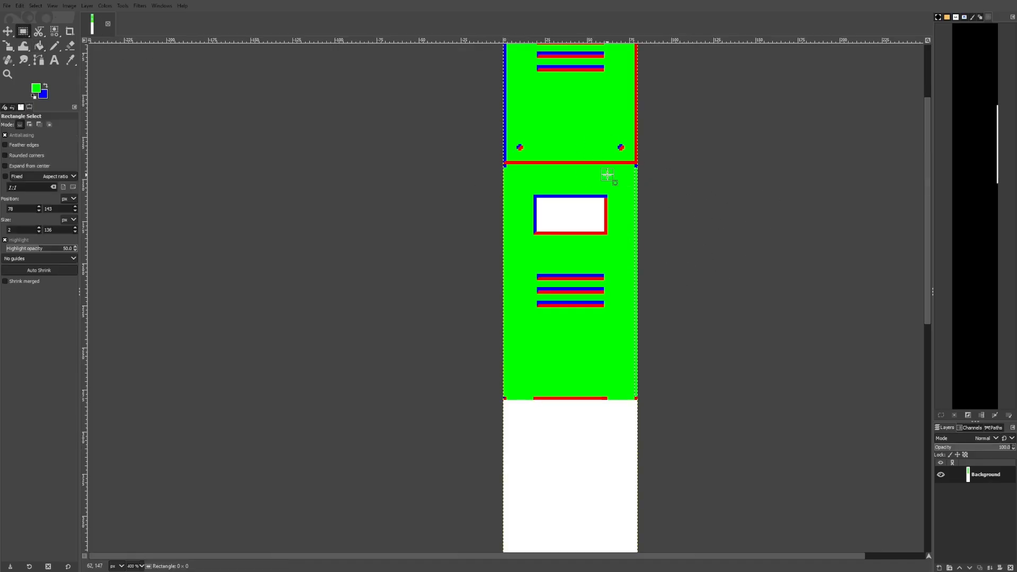
pyautogui.moveTo(486, 78); pyautogui.dragTo(518, 214)
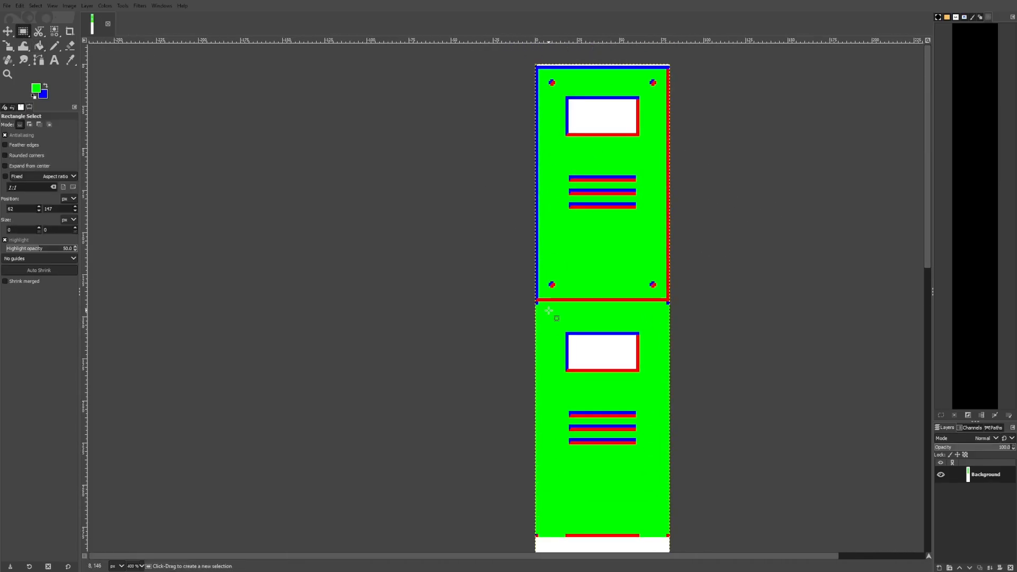
pyautogui.scroll(-3, 646, 378)
pyautogui.scroll(3, 639, 408)
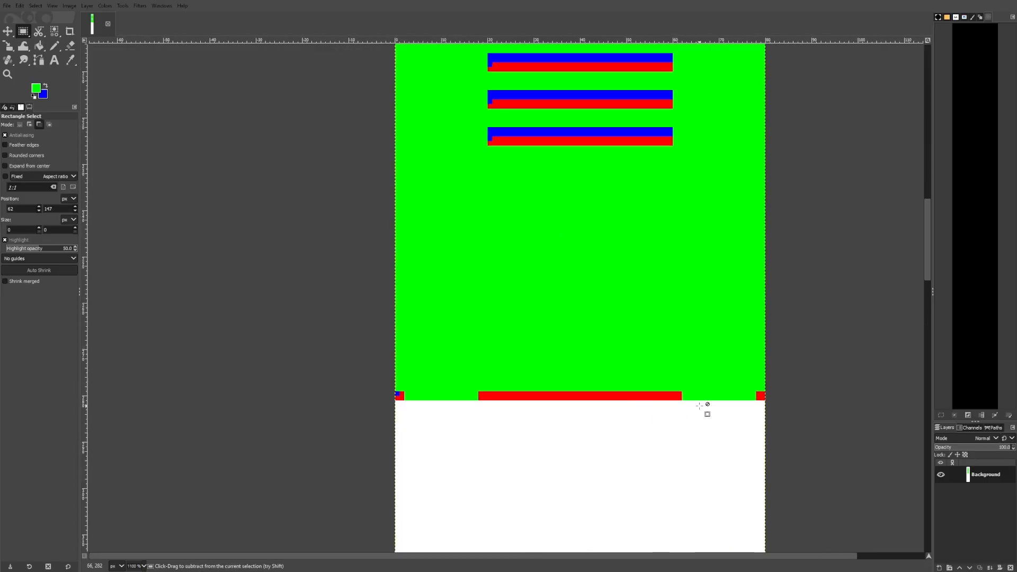
pyautogui.moveTo(685, 401)
pyautogui.mouseDown()
pyautogui.moveTo(487, 406)
pyautogui.moveTo(450, 386)
pyautogui.mouseUp()
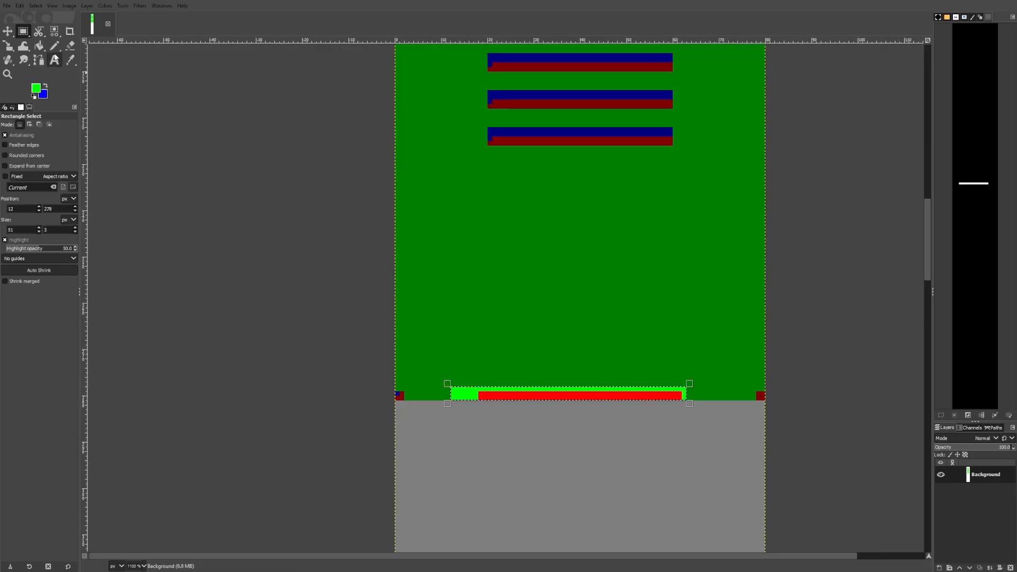
pyautogui.hotkey('shift', 'b')
pyautogui.click(468, 395)
pyautogui.moveTo(469, 223); pyautogui.dragTo(429, 483)
# Cover the lower panel's vent strips by filling a rectangle over them with green
pyautogui.press('r')
pyautogui.moveTo(430, 301); pyautogui.dragTo(684, 448)
pyautogui.hotkey('shift', 'b')
pyautogui.click(620, 395)
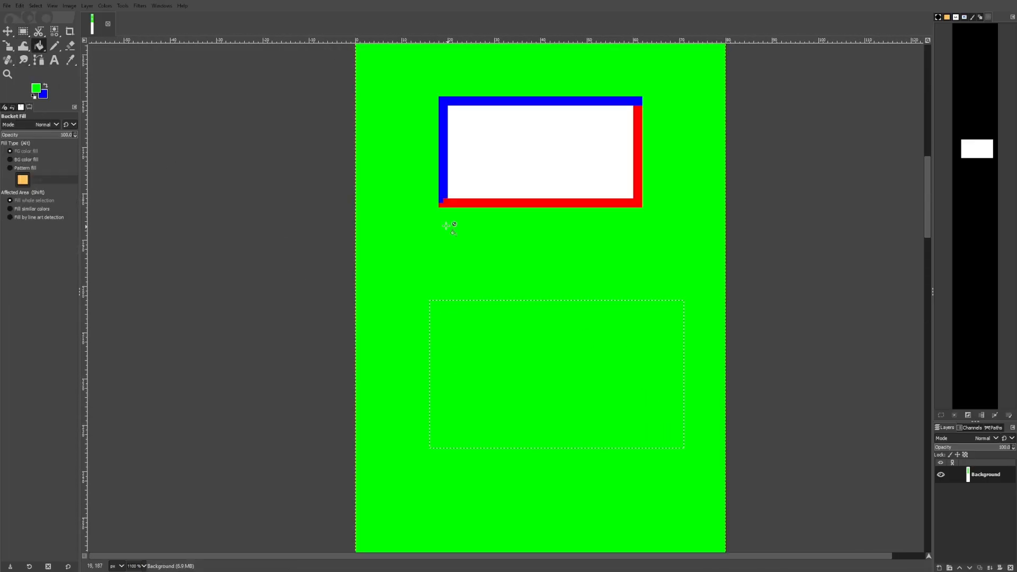
# Copy the lower panel and paste the copy into the image, anchoring it
pyautogui.press('r')
pyautogui.click(445, 225)
pyautogui.scroll(-3, 381, 262)
pyautogui.scroll(3, 364, 173)
pyautogui.moveTo(387, 174); pyautogui.dragTo(637, 490)
pyautogui.hotkey('ctrl', 'c')
pyautogui.hotkey('ctrl', 'v')
pyautogui.scroll(-3, 637, 490)
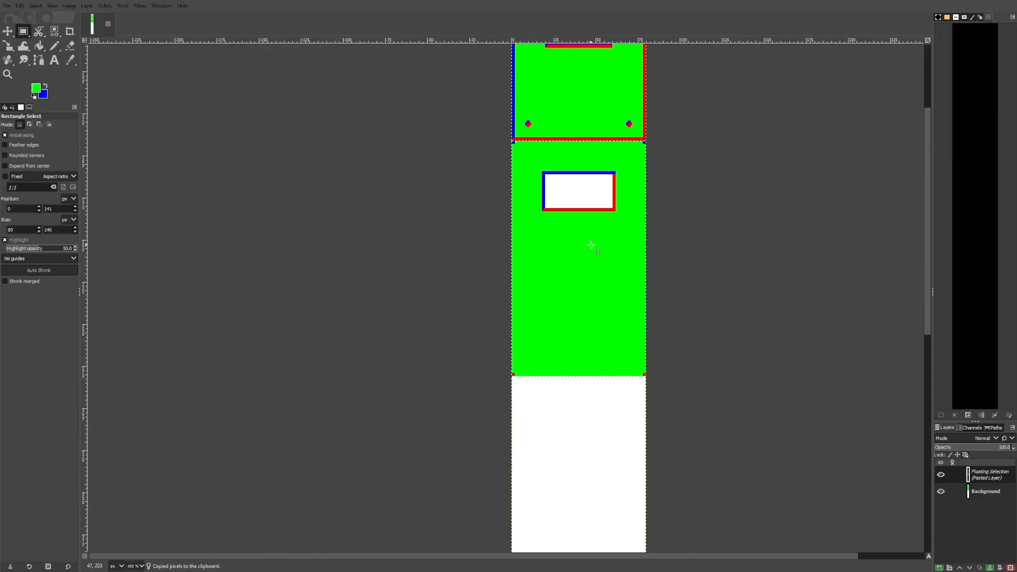
pyautogui.click(991, 567)
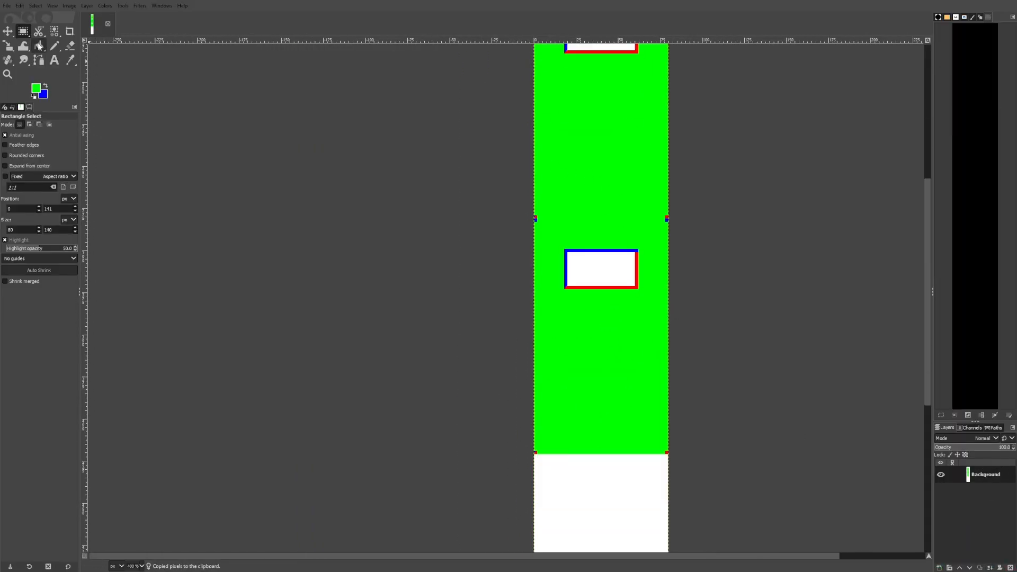
# Pick the red border colour from the panel as the foreground colour
pyautogui.click(70, 60)
pyautogui.scroll(3, 618, 275)
pyautogui.click(621, 309)
pyautogui.click(40, 48)
pyautogui.click(575, 265)
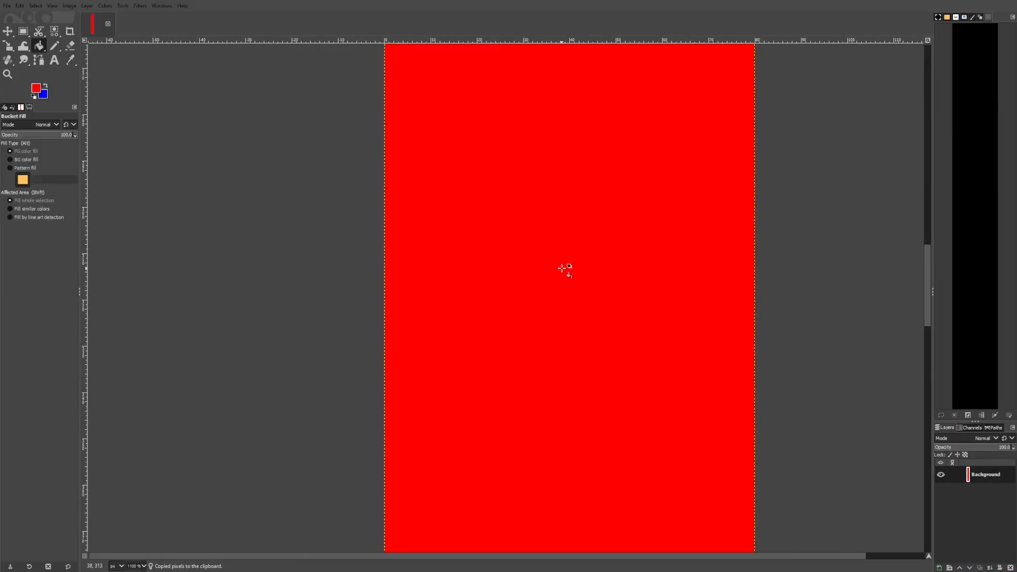
pyautogui.hotkey('ctrl', 'z')
# Switch the bucket fill to similar colours and fill the new panel's window with red
pyautogui.click(32, 209)
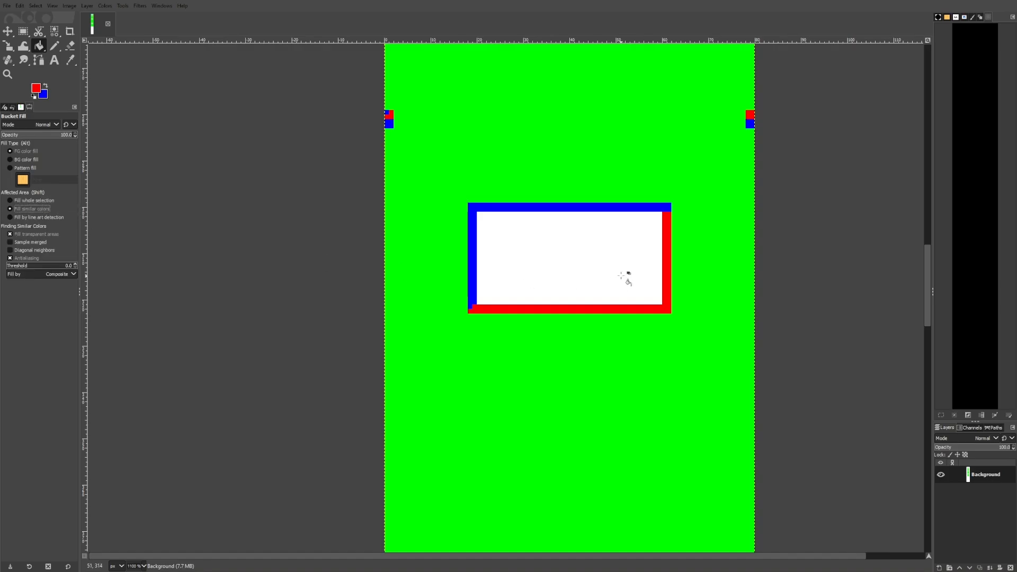
pyautogui.click(626, 277)
# Select an 80 × 140 px area below the panels and paste another panel copy there
pyautogui.scroll(-5, 573, 286)
pyautogui.click(23, 31)
pyautogui.scroll(5, 552, 280)
pyautogui.moveTo(542, 238); pyautogui.dragTo(643, 409)
pyautogui.scroll(-3, 544, 228)
pyautogui.scroll(3, 670, 470)
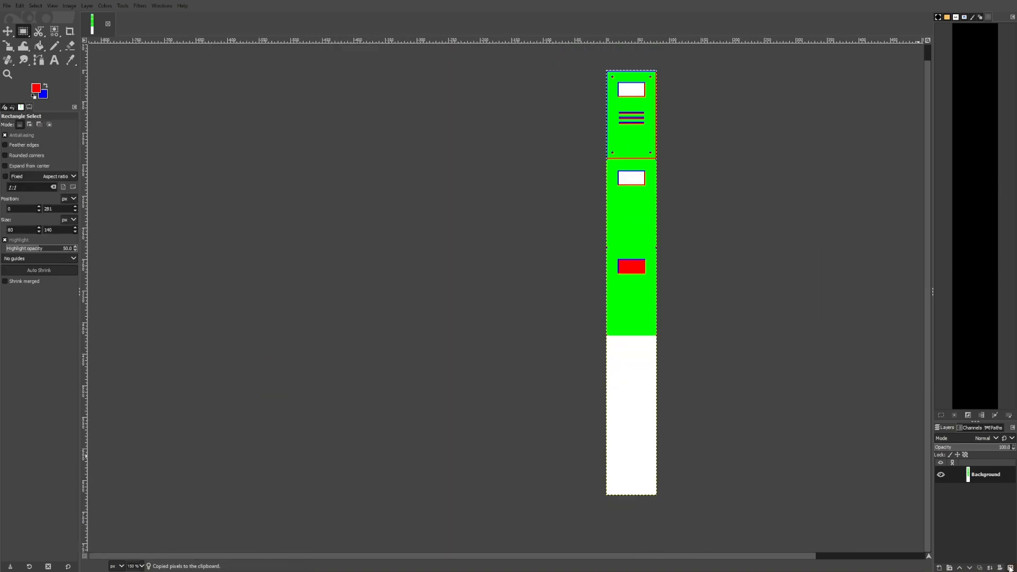
pyautogui.hotkey('ctrl', 'v')
pyautogui.scroll(-1, 741, 385)
pyautogui.moveTo(667, 201); pyautogui.dragTo(666, 379)
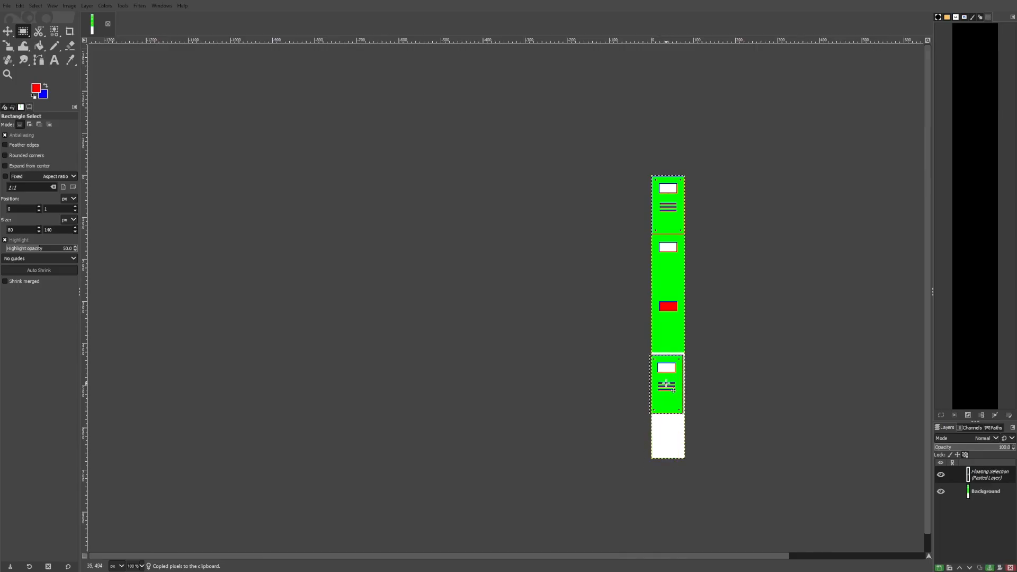
pyautogui.scroll(5, 667, 375)
pyautogui.scroll(1, 675, 366)
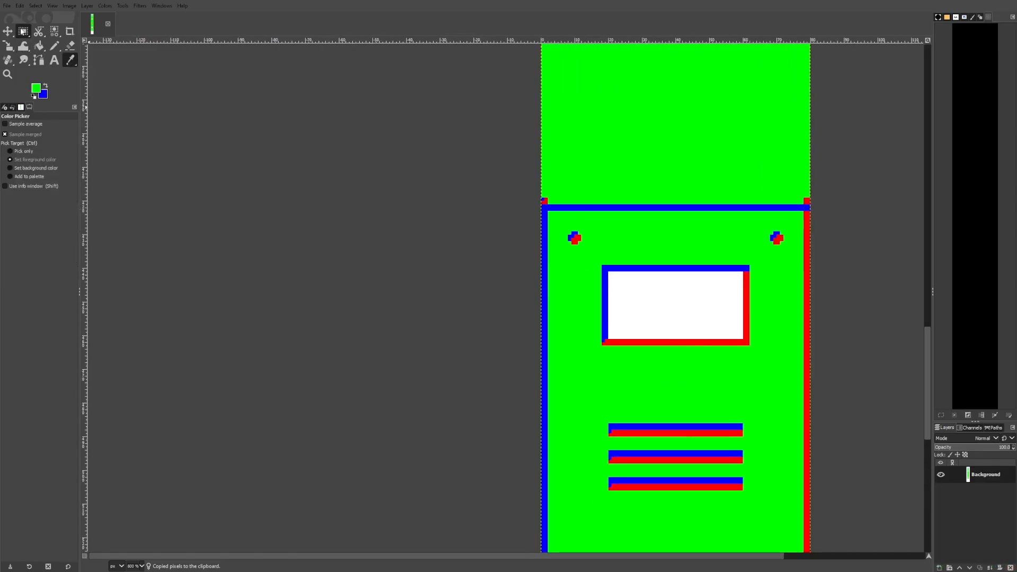
pyautogui.click(22, 32)
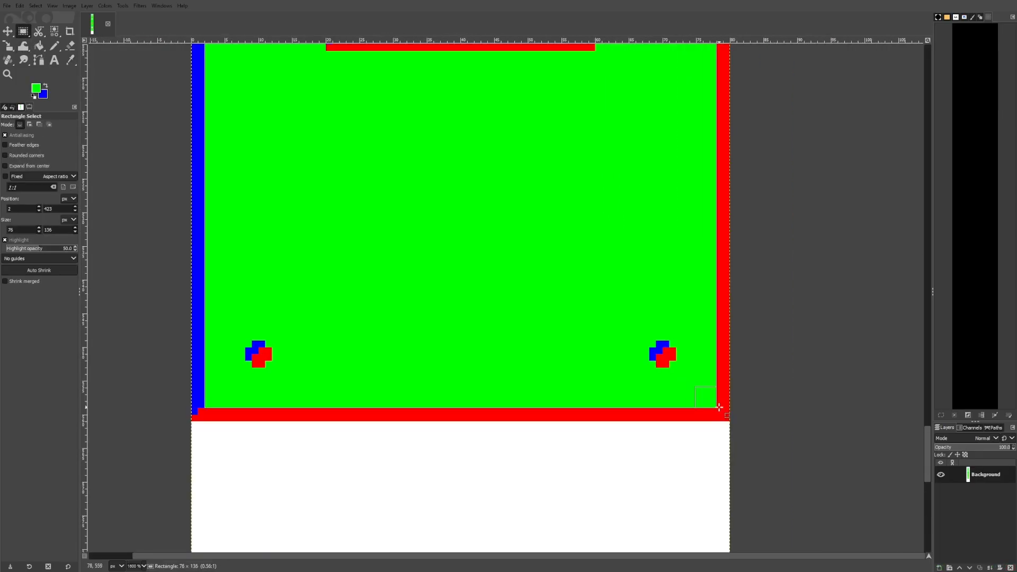
pyautogui.moveTo(716, 407); pyautogui.dragTo(206, 45)
pyautogui.click(39, 46)
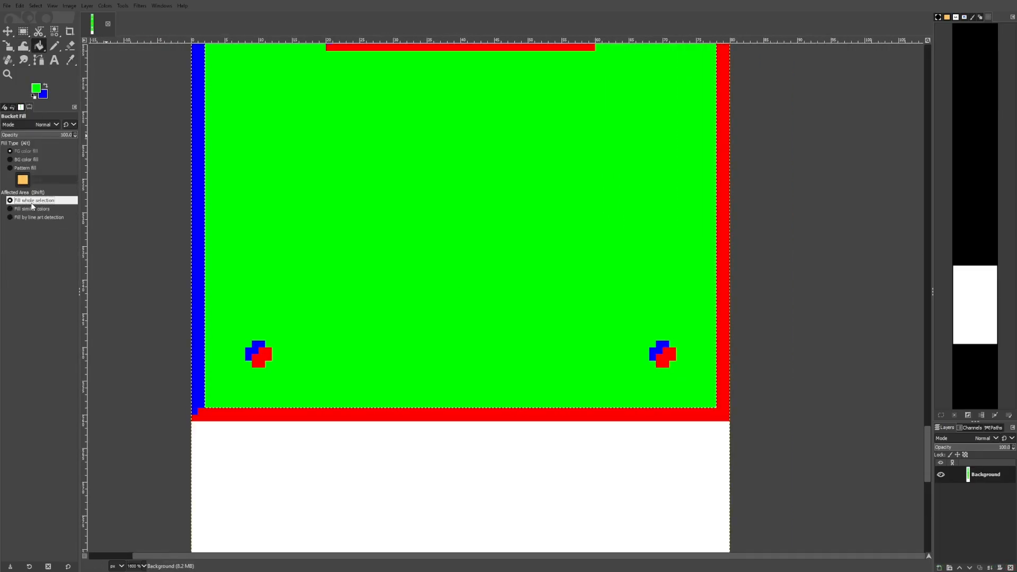
pyautogui.press('r')
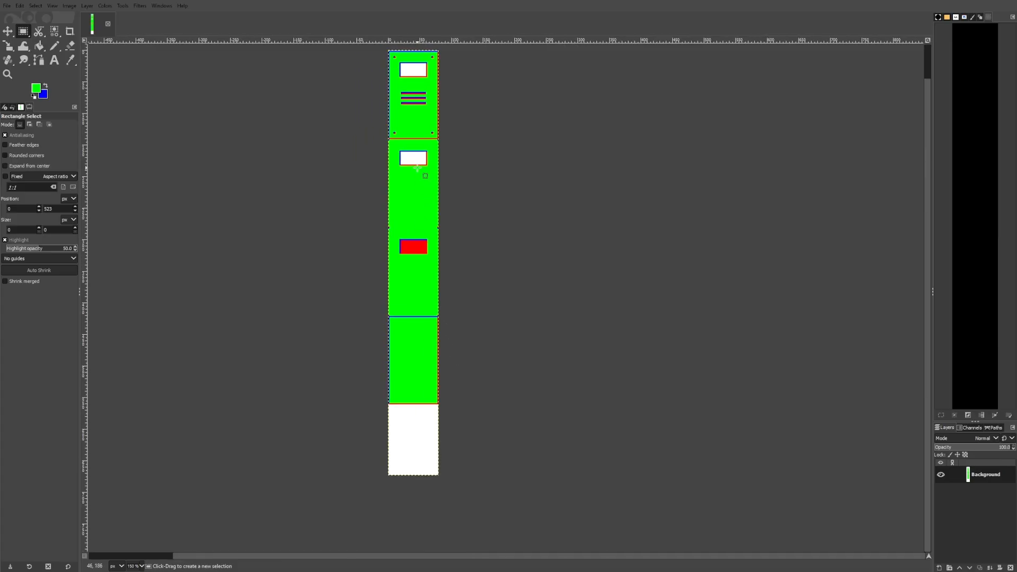
pyautogui.moveTo(484, 204); pyautogui.dragTo(488, 209)
pyautogui.press('1')
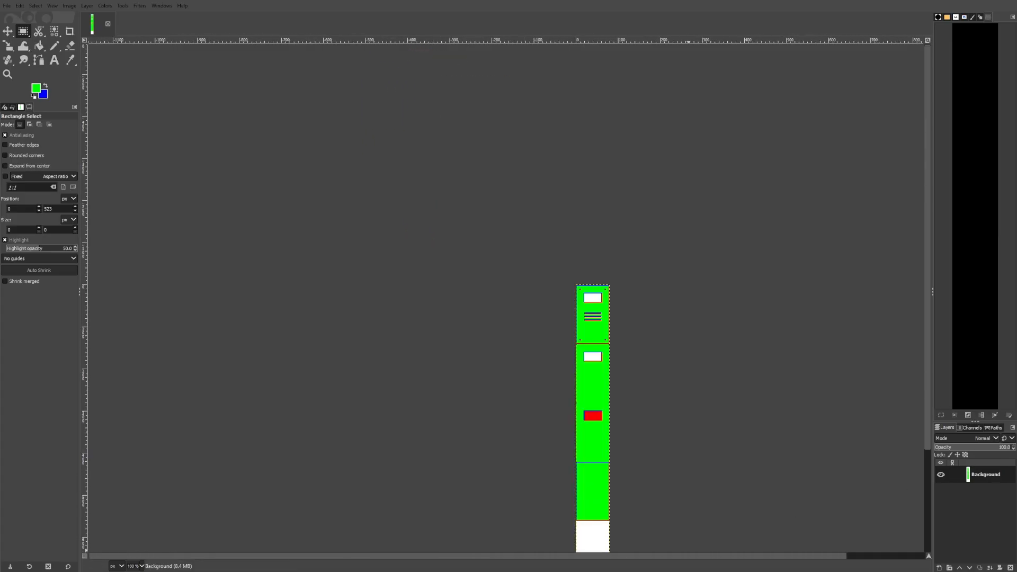
pyautogui.moveTo(539, 551); pyautogui.dragTo(560, 421)
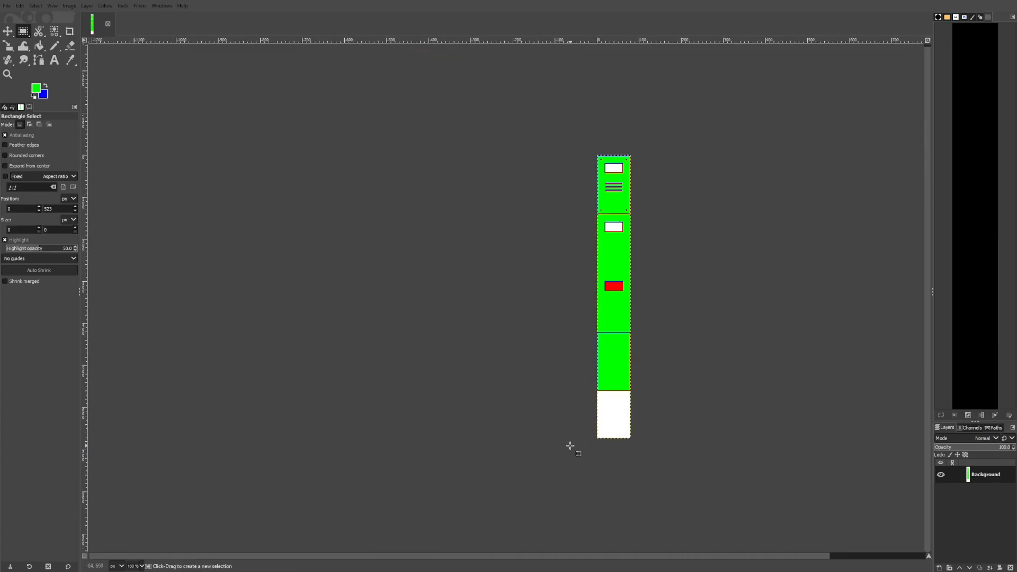
pyautogui.keyDown('ctrl'); pyautogui.scroll(5, 640, 299); pyautogui.keyUp('ctrl')
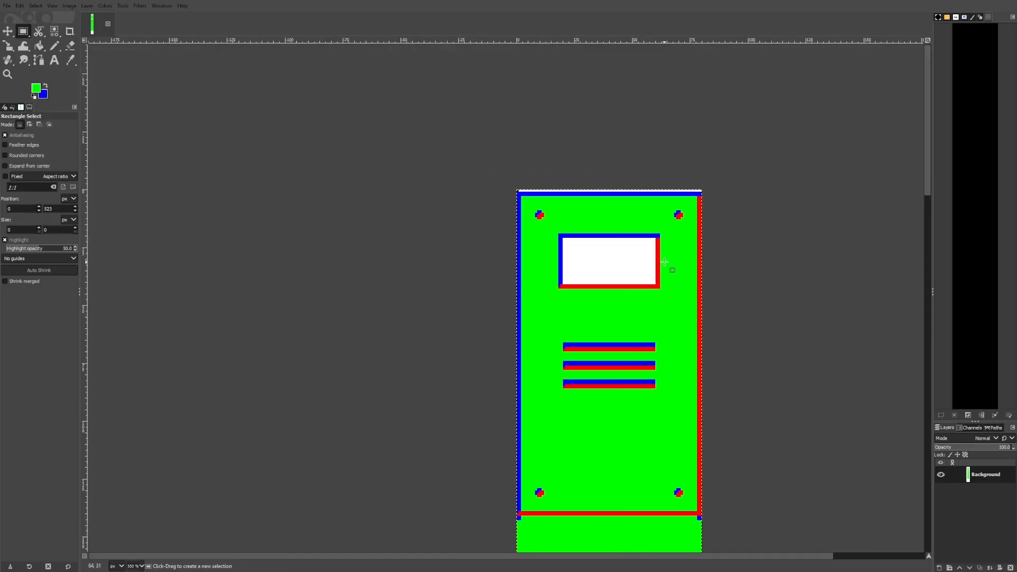
pyautogui.scroll(-5, 662, 257)
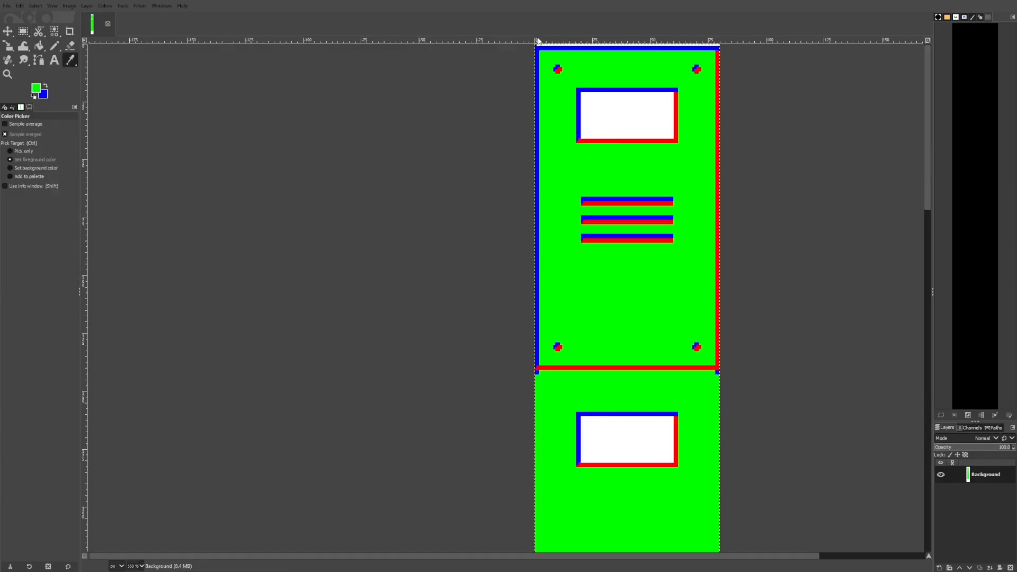
pyautogui.keyDown('ctrl'); pyautogui.scroll(3, 548, 145); pyautogui.keyUp('ctrl')
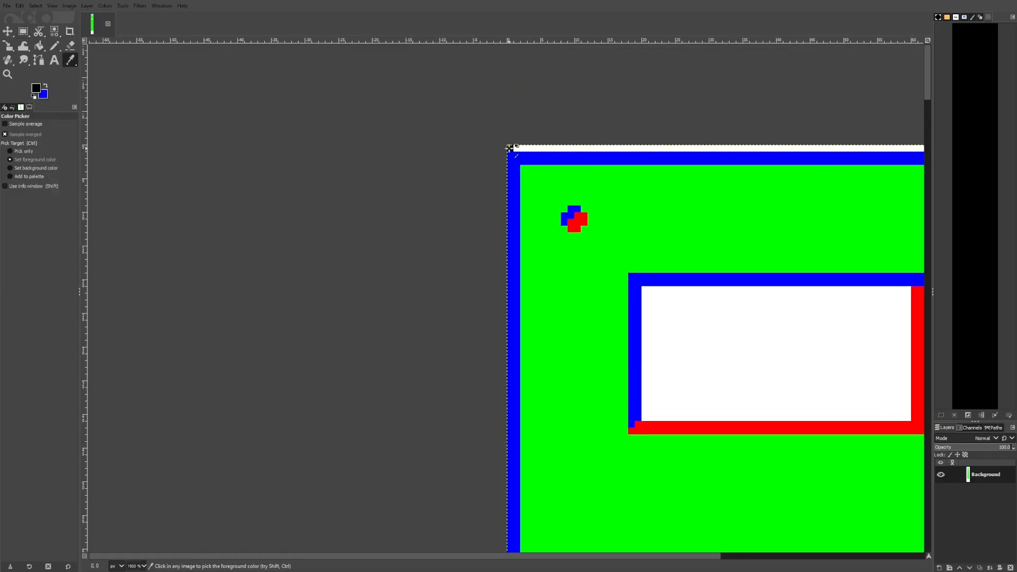
pyautogui.keyDown('ctrl'); pyautogui.scroll(-9, 509, 147); pyautogui.keyUp('ctrl')
pyautogui.keyDown('ctrl'); pyautogui.scroll(6, 501, 255); pyautogui.keyUp('ctrl')
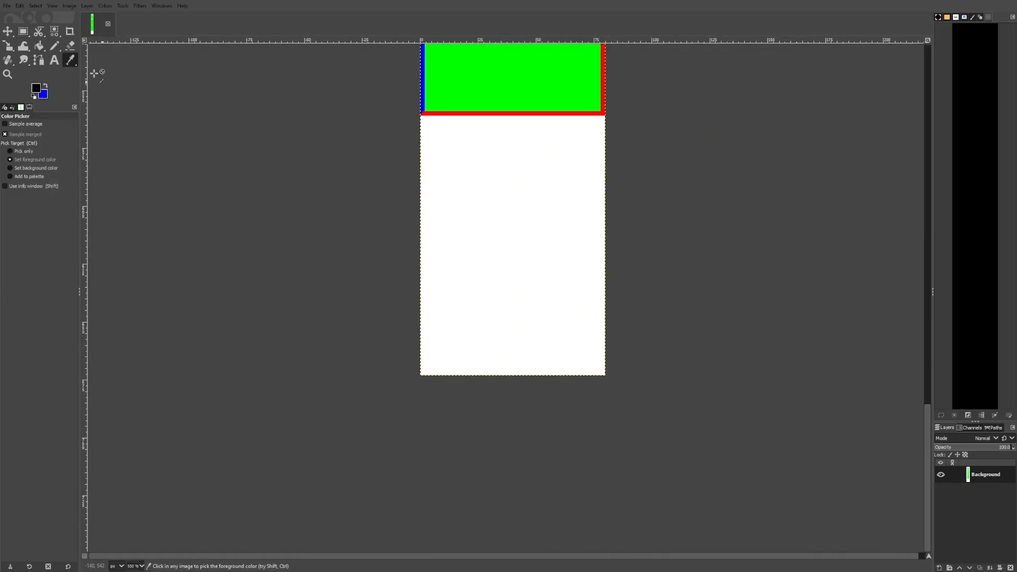
# Select a rectangle in the empty area below the tiles and set its width to 64 px
pyautogui.click(23, 31)
pyautogui.keyDown('ctrl'); pyautogui.scroll(2, 454, 125); pyautogui.keyUp('ctrl')
pyautogui.keyDown('ctrl'); pyautogui.scroll(-2, 502, 174); pyautogui.keyUp('ctrl')
pyautogui.moveTo(389, 107); pyautogui.dragTo(599, 401)
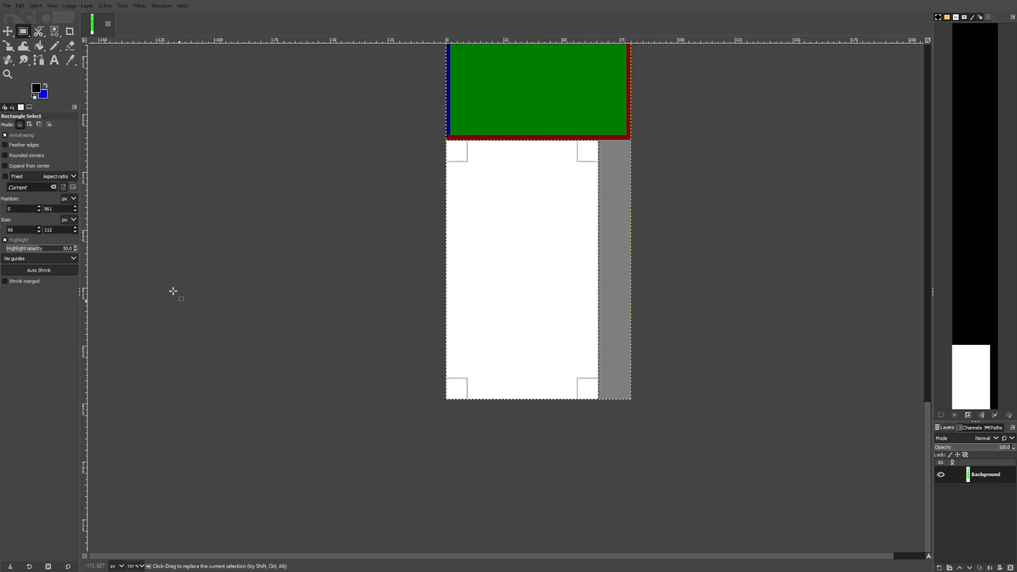
pyautogui.doubleClick(64, 229)
pyautogui.doubleClick(28, 228)
pyautogui.write('64')
pyautogui.press('Return')
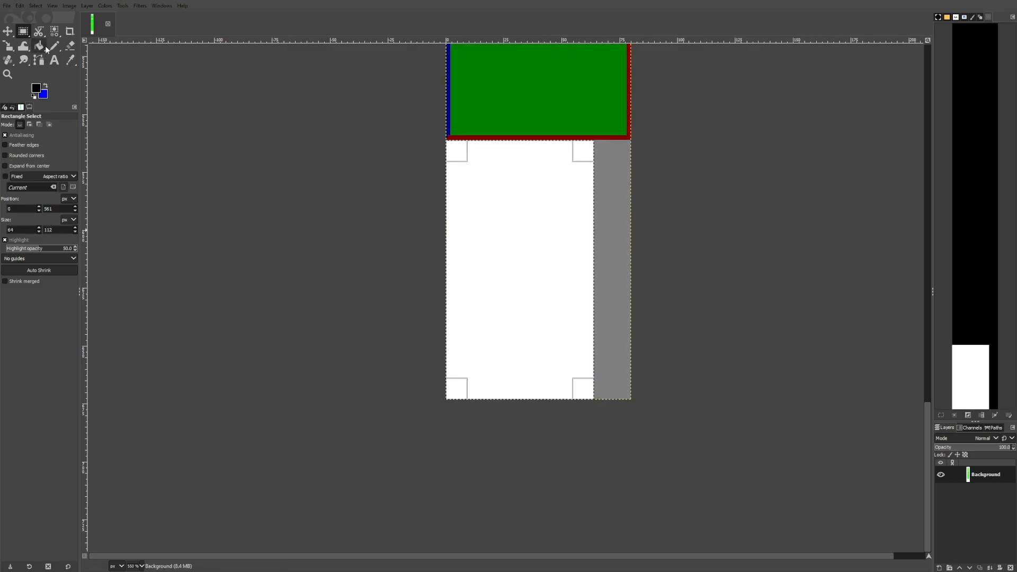
# Draw a 1 px black pencil border along the new tile's top, left, bottom and inner right edges
pyautogui.click(54, 47)
pyautogui.keyDown('ctrl'); pyautogui.scroll(3, 483, 140); pyautogui.keyUp('ctrl')
pyautogui.click(379, 144)
pyautogui.keyDown('ctrl'); pyautogui.scroll(-1, 379, 146); pyautogui.keyUp('ctrl')
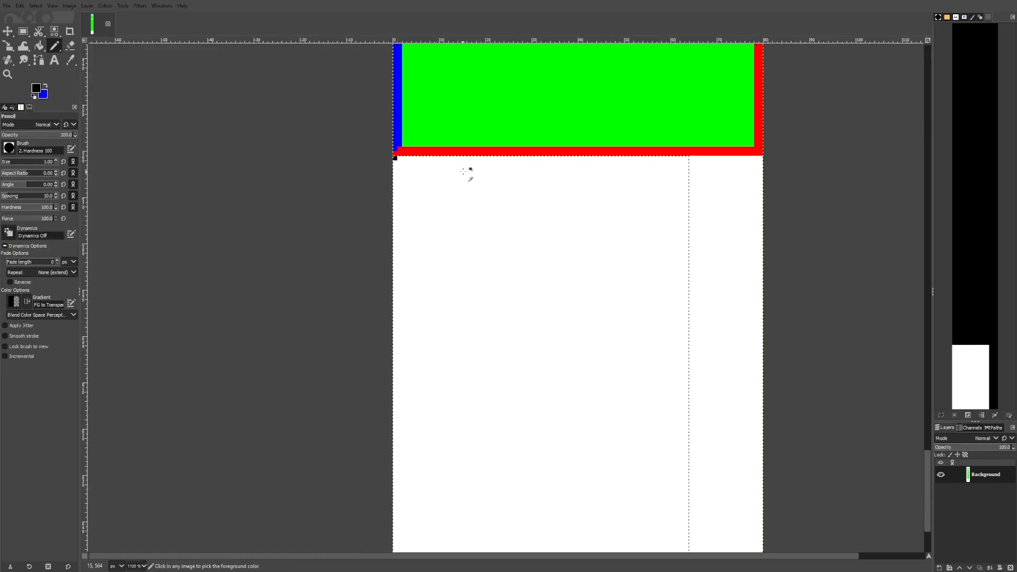
pyautogui.keyDown('shift'); pyautogui.click(686, 163); pyautogui.keyUp('shift')
pyautogui.scroll(-5, 685, 170)
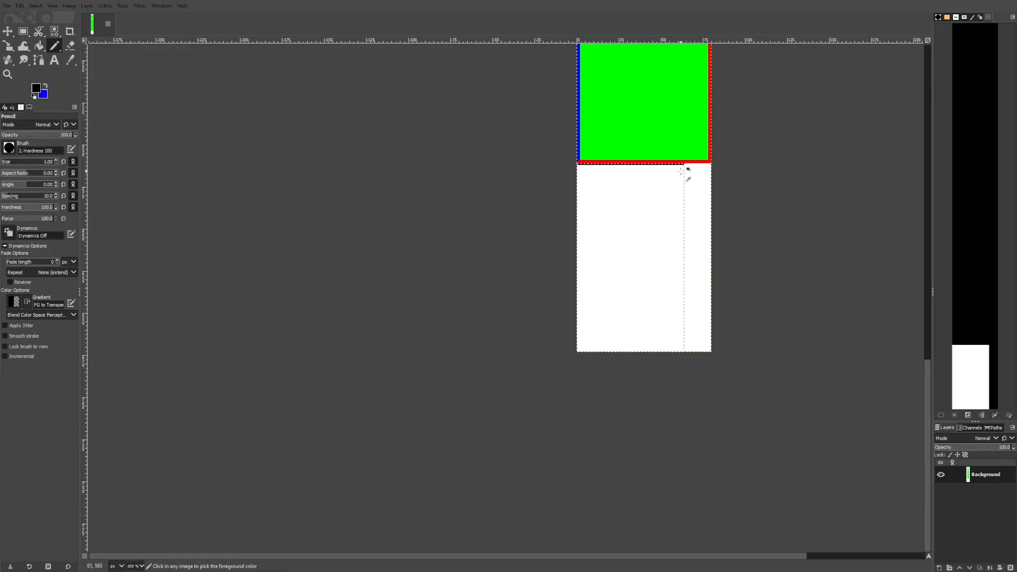
pyautogui.keyDown('shift'); pyautogui.click(705, 332); pyautogui.keyUp('shift')
pyautogui.keyDown('shift'); pyautogui.click(415, 333); pyautogui.keyUp('shift')
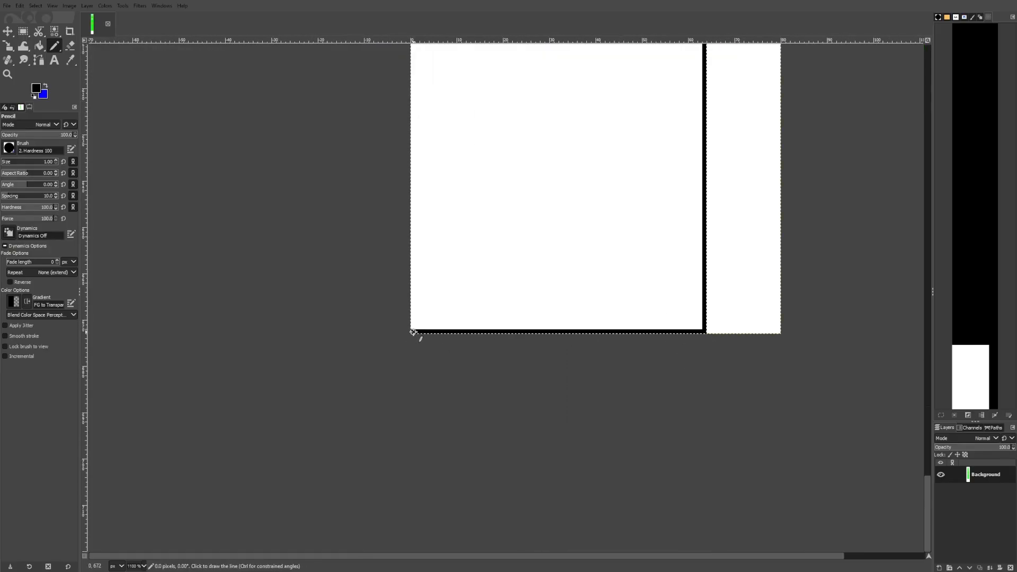
pyautogui.scroll(5, 491, 409)
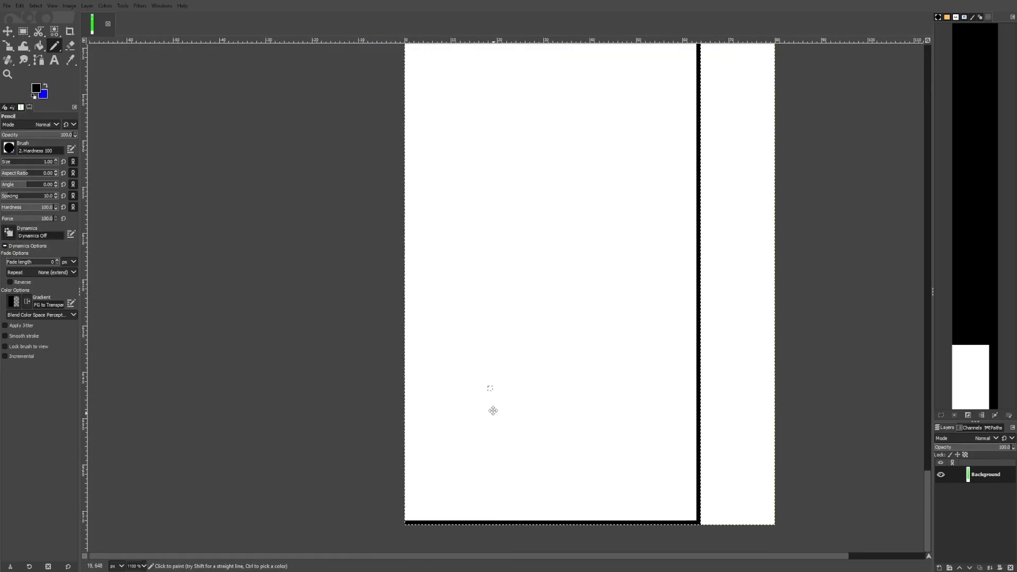
pyautogui.keyDown('shift'); pyautogui.click(416, 70); pyautogui.keyUp('shift')
pyautogui.hscroll(2, 439, 89)
pyautogui.keyDown('ctrl'); pyautogui.scroll(-1, 439, 89); pyautogui.keyUp('ctrl')
pyautogui.keyDown('ctrl'); pyautogui.scroll(2, 697, 470); pyautogui.keyUp('ctrl')
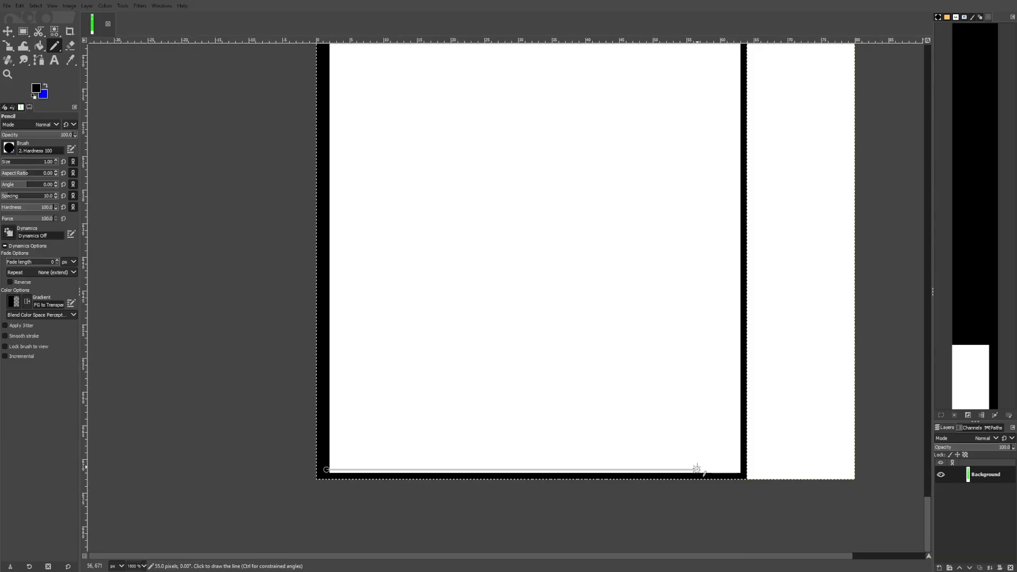
pyautogui.keyDown('ctrl'); pyautogui.scroll(-1, 736, 464); pyautogui.keyUp('ctrl')
pyautogui.keyDown('ctrl'); pyautogui.scroll(1, 709, 79); pyautogui.keyUp('ctrl')
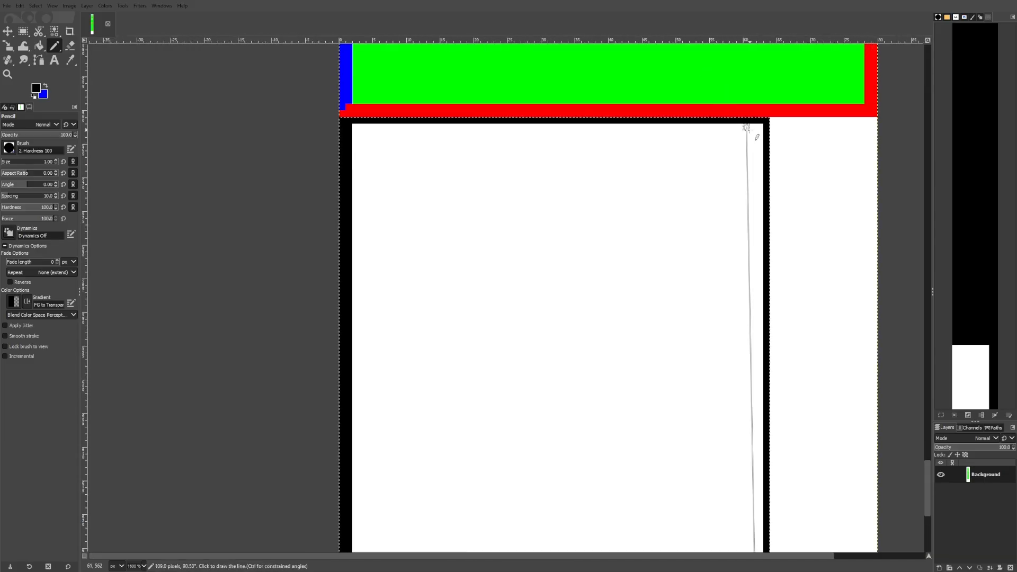
# Draw a rectangle selection in the new tile and set it to 32 × 16 px, 16 px in from its left edge
pyautogui.click(23, 32)
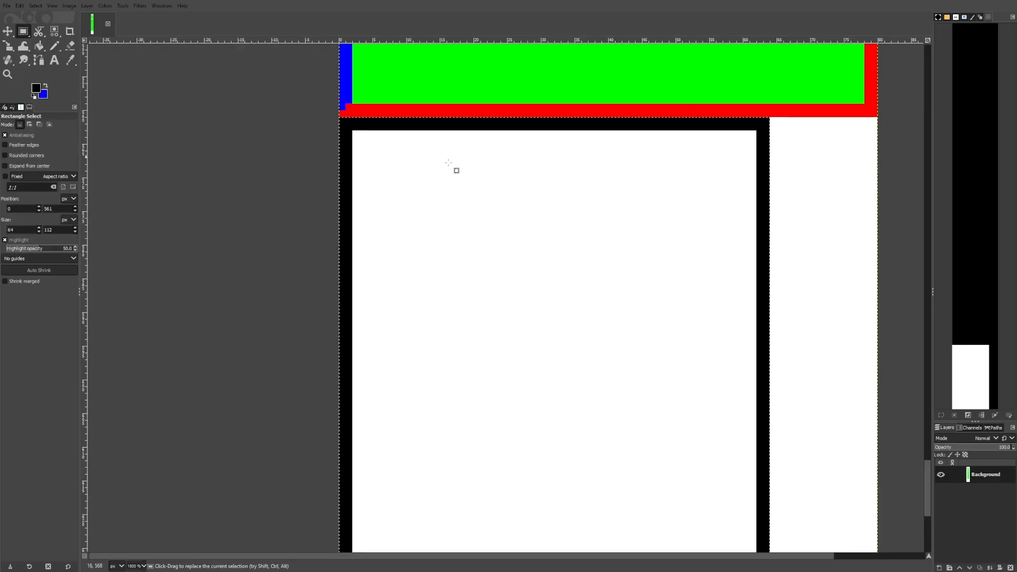
pyautogui.keyDown('ctrl'); pyautogui.scroll(-2, 654, 285); pyautogui.keyUp('ctrl')
pyautogui.scroll(2, 752, 344)
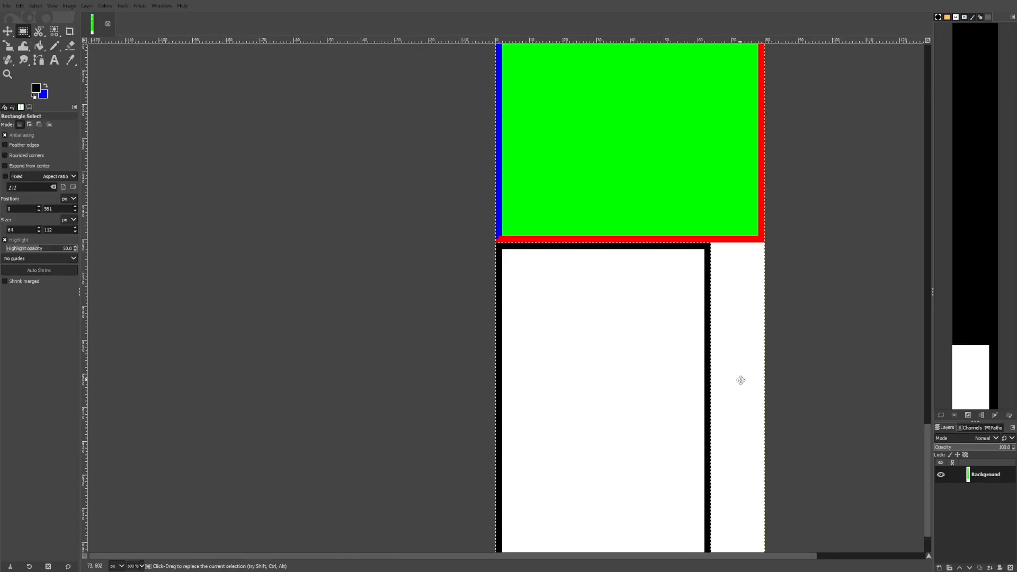
pyautogui.moveTo(496, 243); pyautogui.dragTo(710, 312)
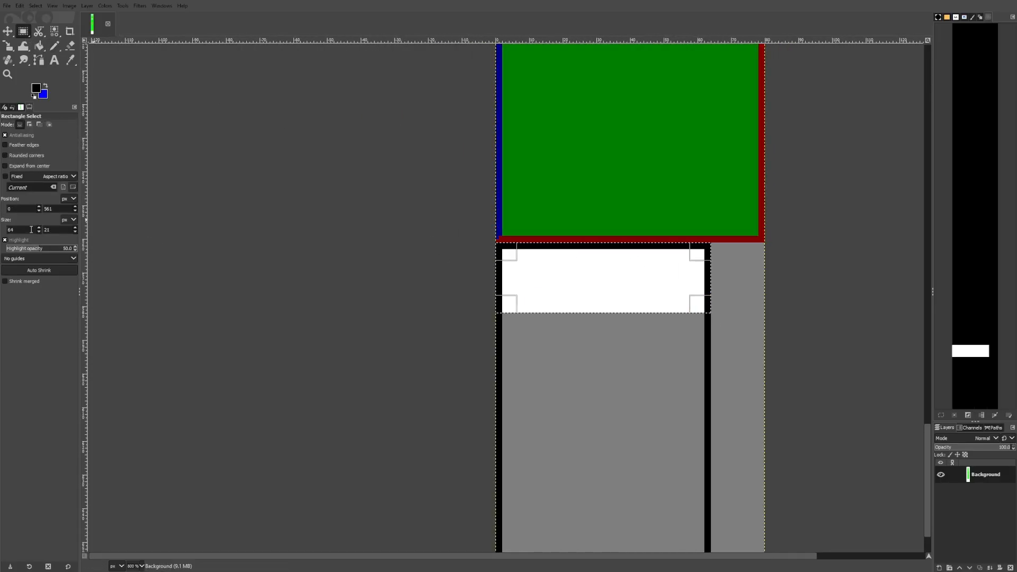
pyautogui.write('32')
pyautogui.press('Return')
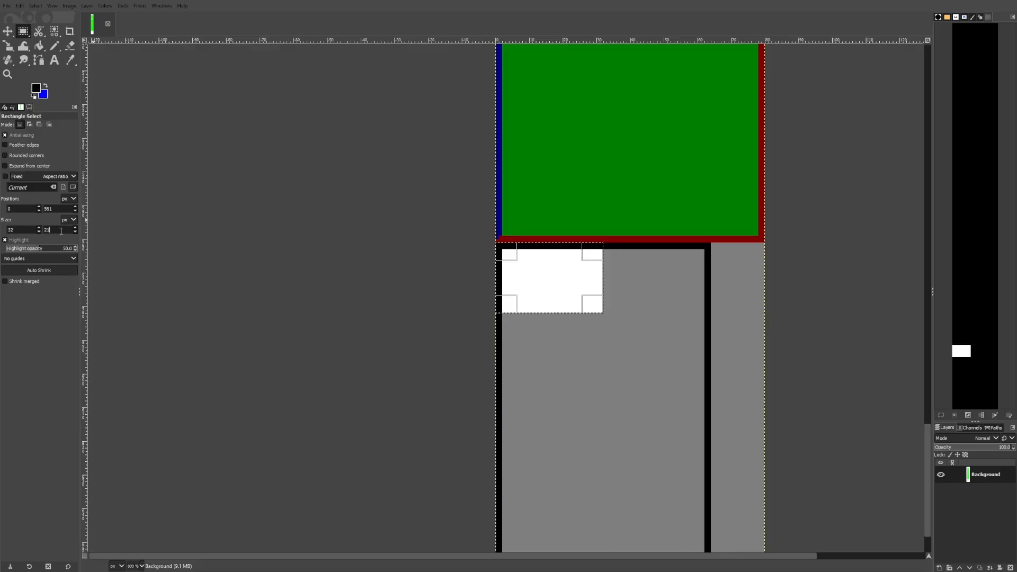
pyautogui.scroll(-6, 76, 229)
pyautogui.scroll(1, 75, 229)
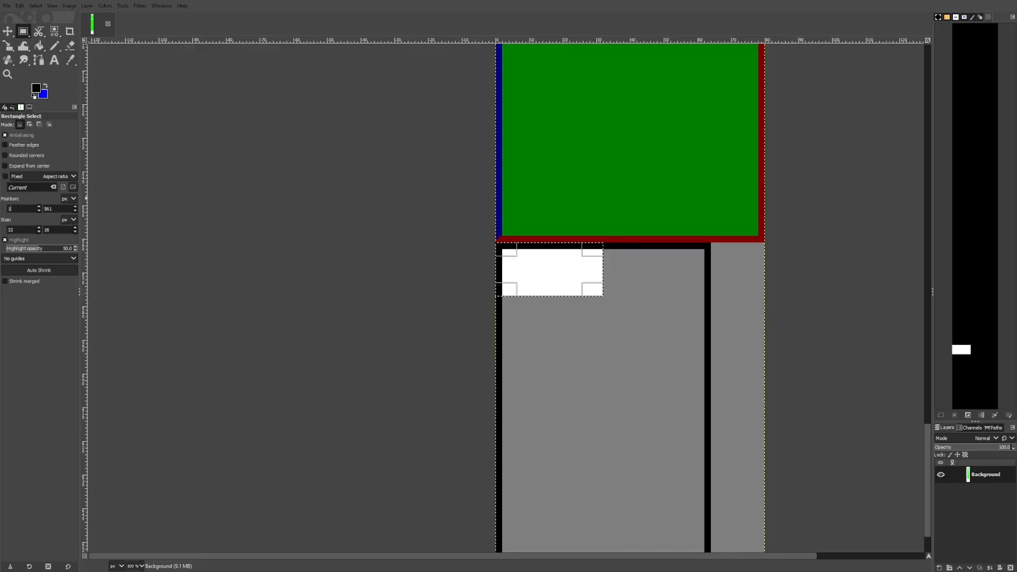
pyautogui.write('32')
pyautogui.press('BackSpace')
pyautogui.press('BackSpace')
pyautogui.write('16')
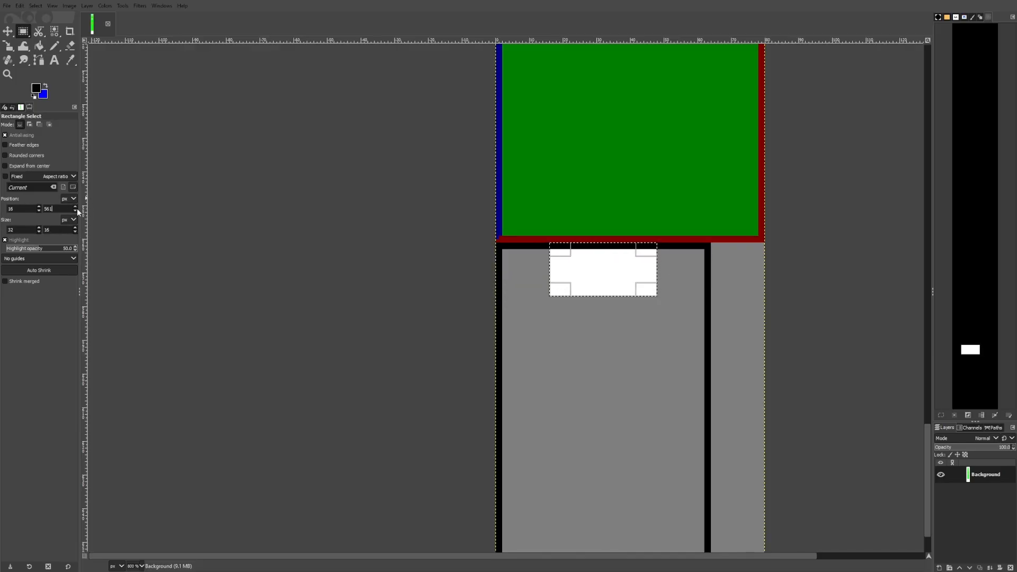
pyautogui.moveTo(77, 208); pyautogui.dragTo(81, 213)
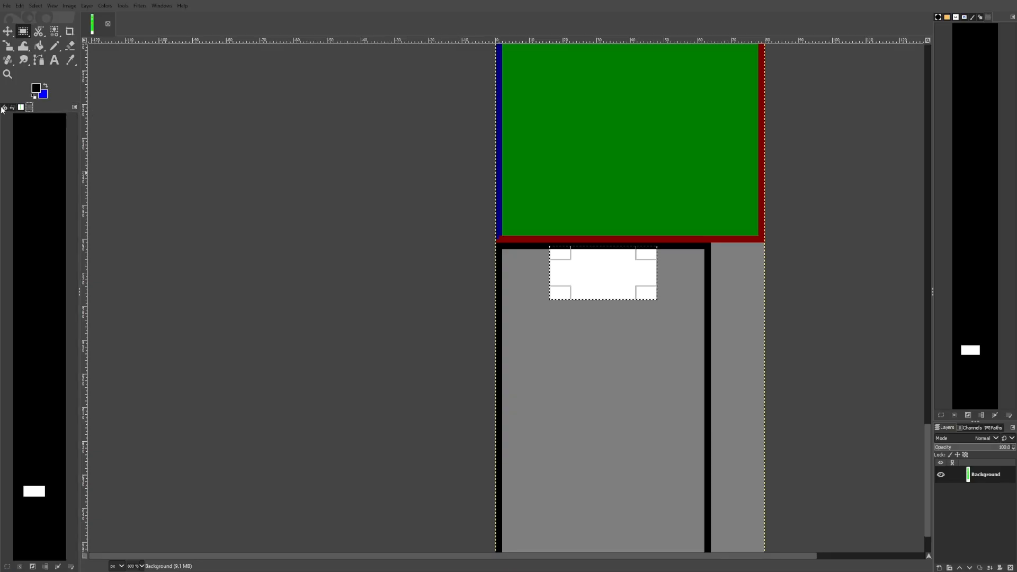
# Set the selection's vertical position 16 px below the tile's top edge
pyautogui.click(5, 108)
pyautogui.click(12, 108)
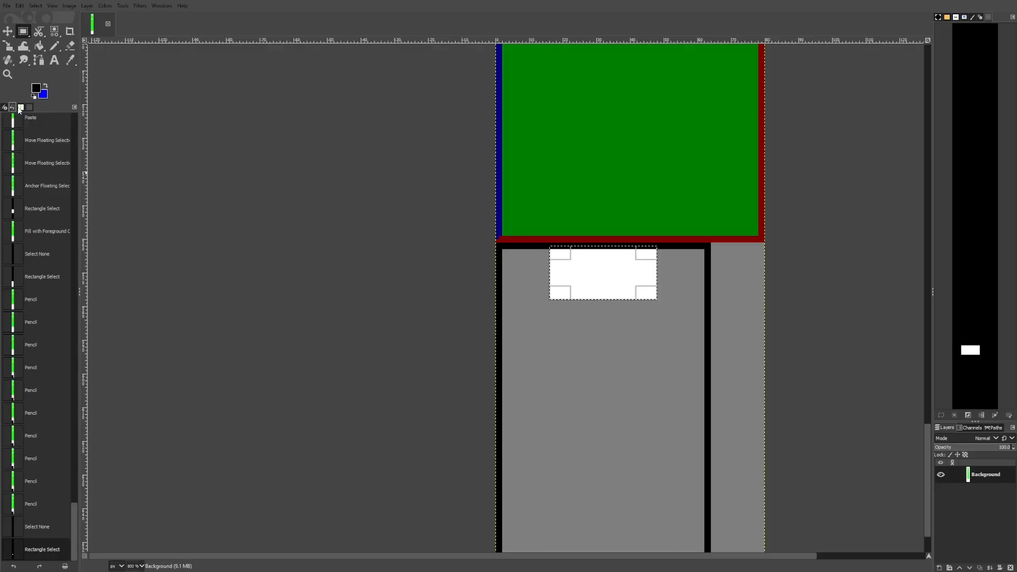
pyautogui.click(20, 108)
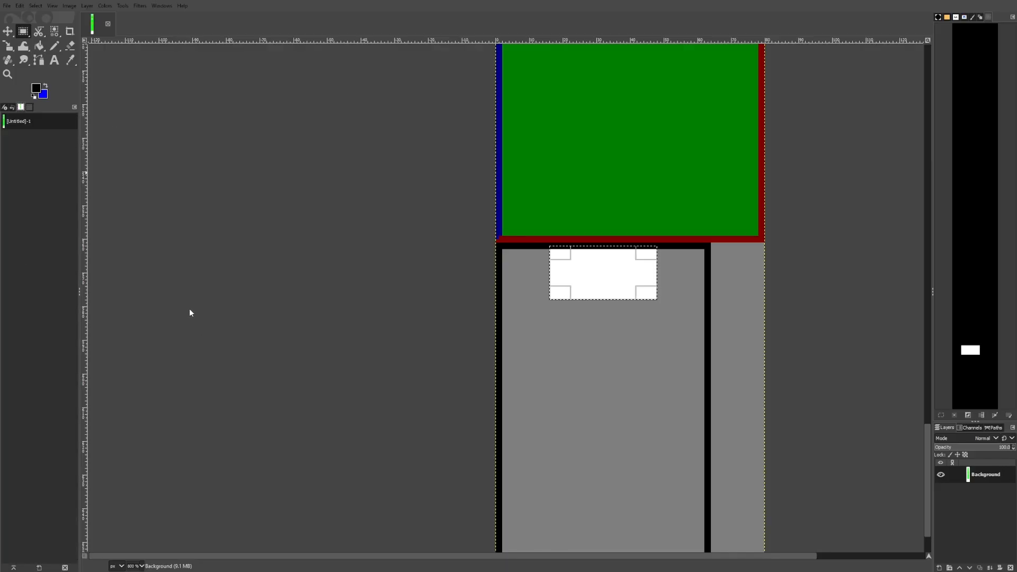
pyautogui.click(74, 107)
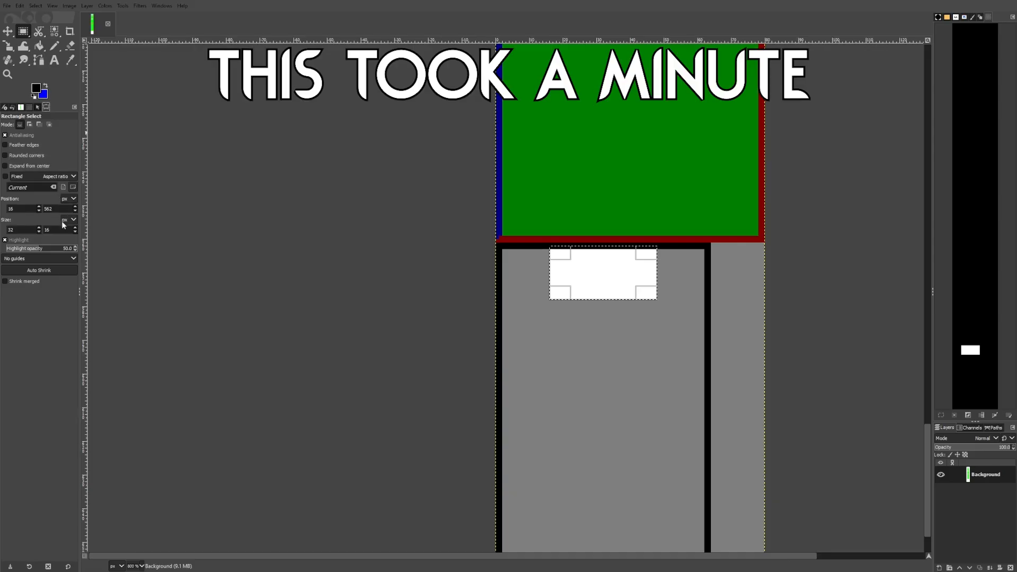
pyautogui.click(74, 206)
pyautogui.click(76, 210)
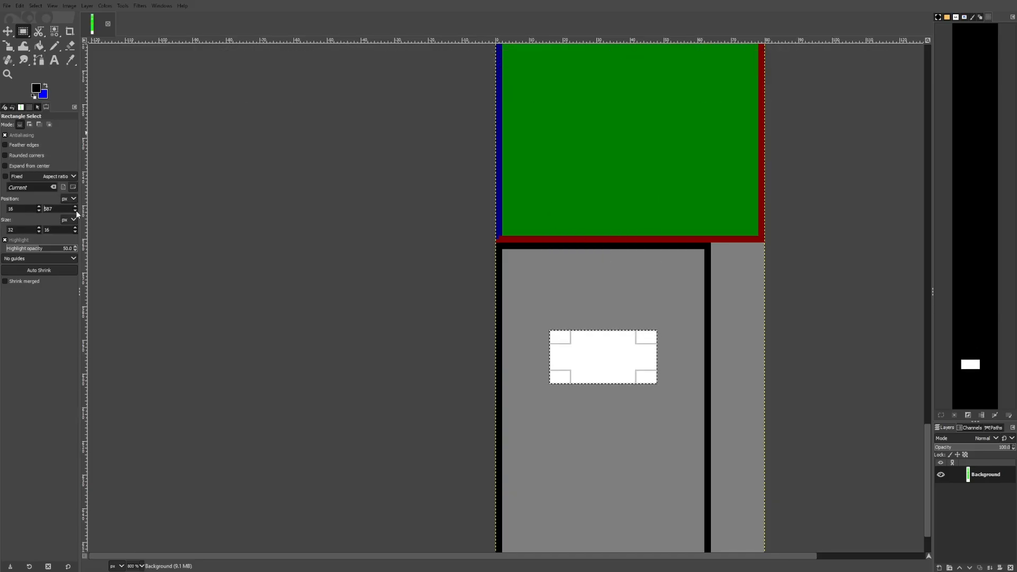
pyautogui.click(75, 206)
pyautogui.click(75, 206)
pyautogui.click(76, 206)
pyautogui.click(75, 206)
pyautogui.write('16+')
pyautogui.press('Return')
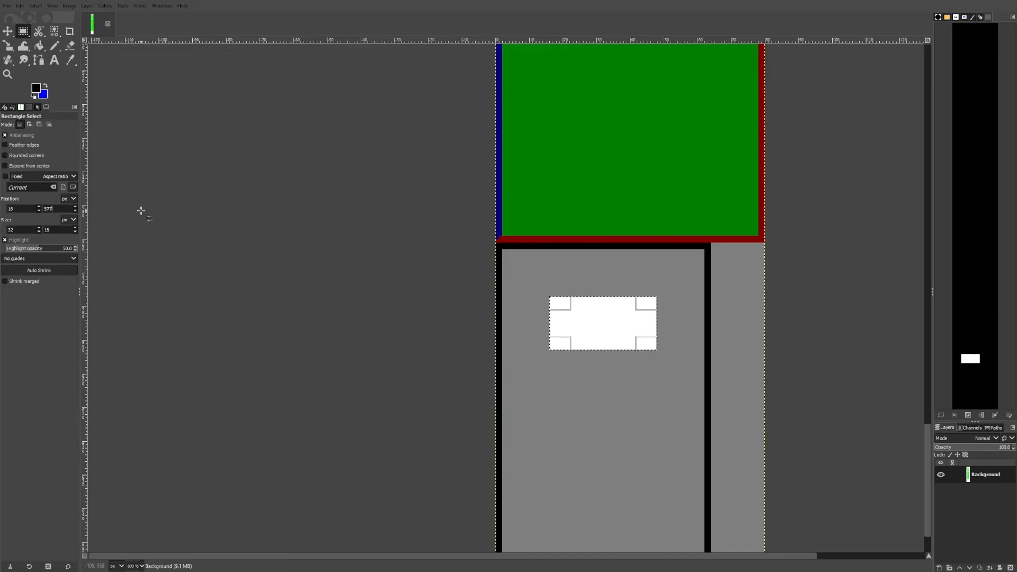
# Outline the selected window area with black pencil lines and clear the selection
pyautogui.click(55, 46)
pyautogui.scroll(3, 572, 309)
pyautogui.click(512, 279)
pyautogui.keyDown('shift'); pyautogui.click(512, 422); pyautogui.keyUp('shift')
pyautogui.keyDown('shift'); pyautogui.click(812, 423); pyautogui.keyUp('shift')
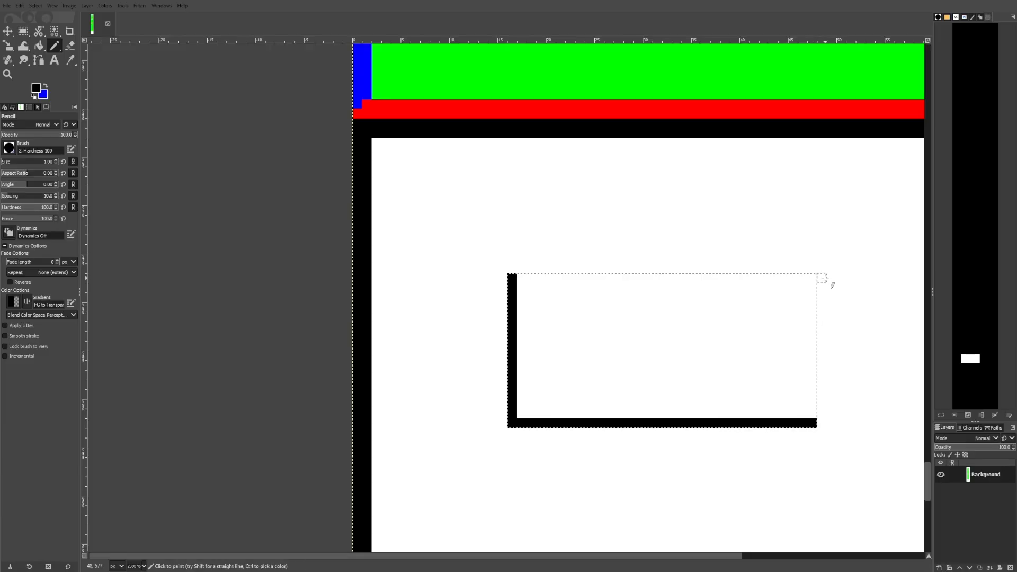
pyautogui.keyDown('shift'); pyautogui.click(812, 278); pyautogui.keyUp('shift')
pyautogui.keyDown('shift'); pyautogui.click(512, 277); pyautogui.keyUp('shift')
pyautogui.hotkey('ctrl', 'shift', 'a')
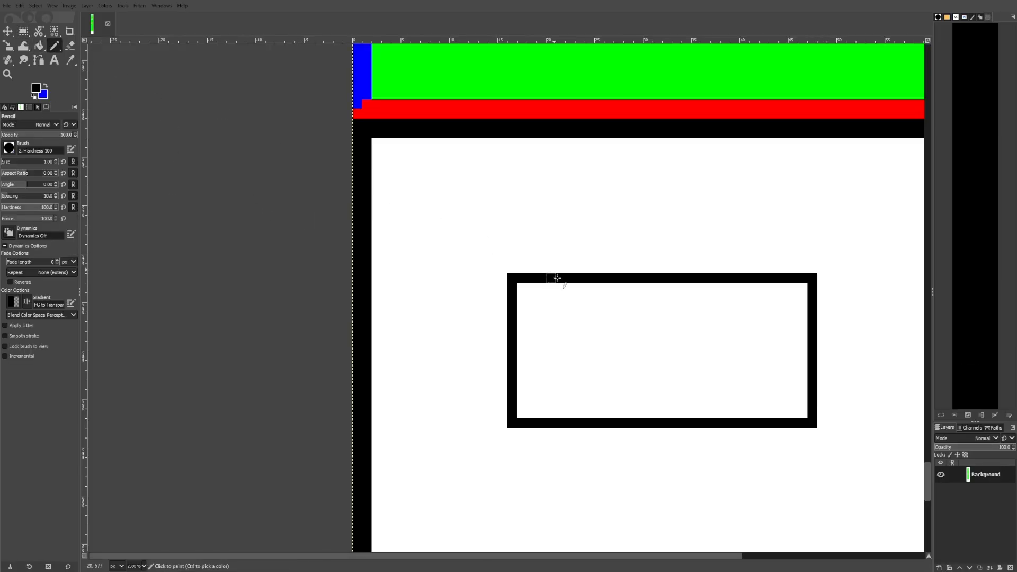
# Draw a second black outline around the window to thicken its frame, then export the image
pyautogui.click(502, 268)
pyautogui.keyDown('shift'); pyautogui.click(821, 268); pyautogui.keyUp('shift')
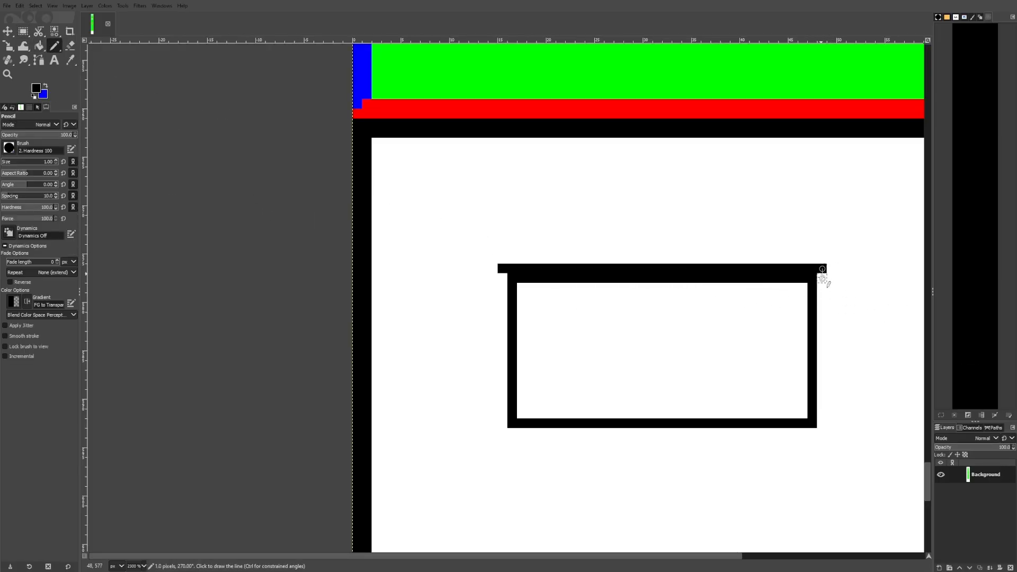
pyautogui.keyDown('shift'); pyautogui.click(821, 433); pyautogui.keyUp('shift')
pyautogui.keyDown('shift'); pyautogui.click(502, 432); pyautogui.keyUp('shift')
pyautogui.keyDown('shift'); pyautogui.click(502, 268); pyautogui.keyUp('shift')
pyautogui.scroll(-5, 528, 291)
pyautogui.scroll(2, 542, 365)
pyautogui.scroll(-5, 540, 362)
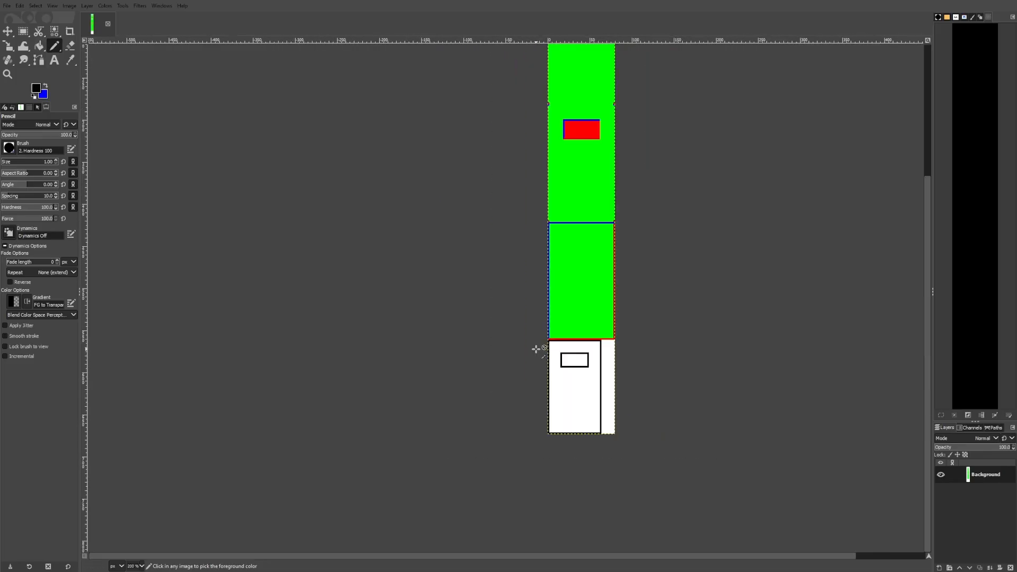
pyautogui.moveTo(661, 248); pyautogui.dragTo(655, 321)
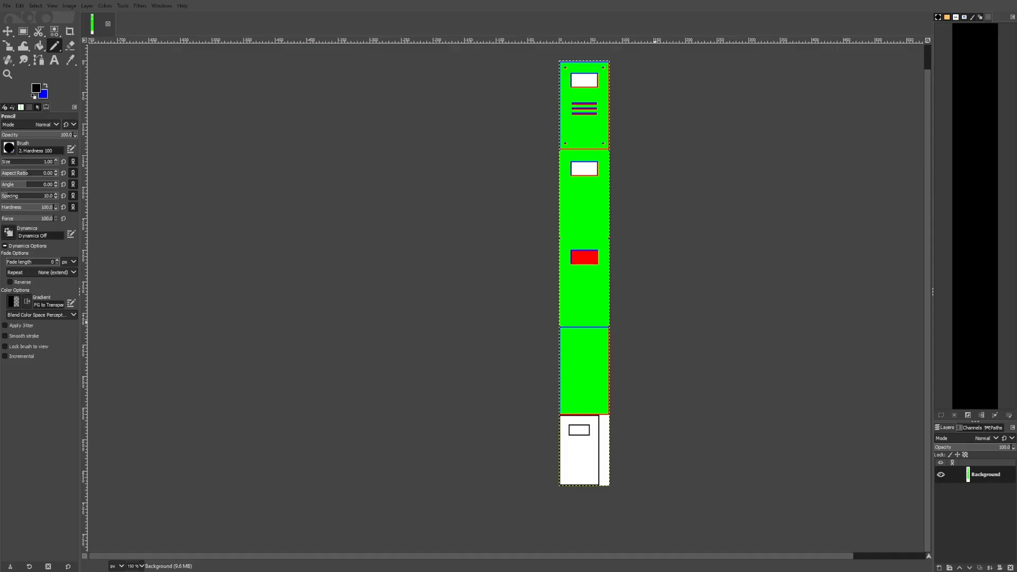
pyautogui.hotkey('ctrl', 'e')
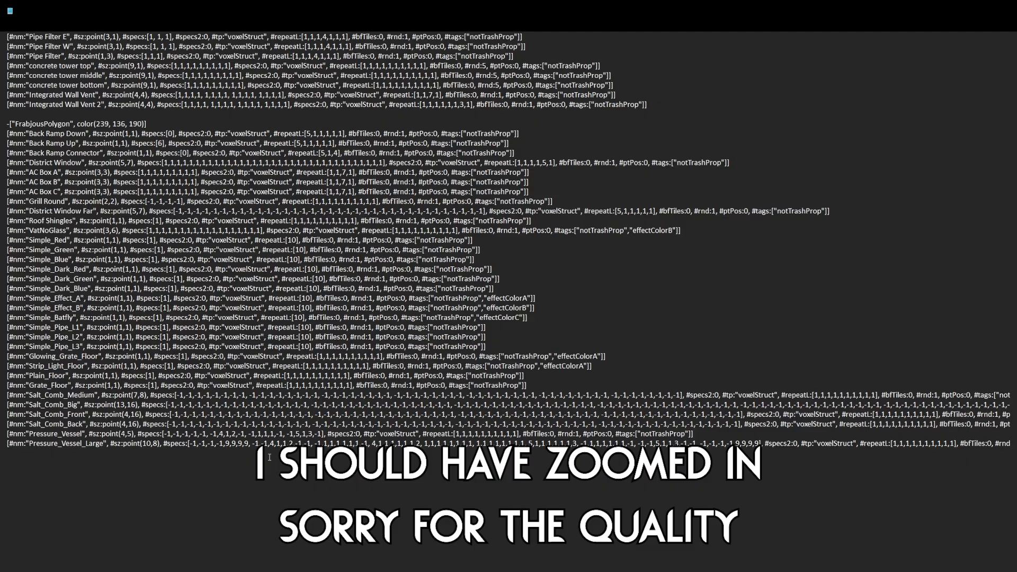
# Duplicate the "Integrated Wall Vent 2" entry of the Fishy category as a new line below it
pyautogui.scroll(9, 269, 457)
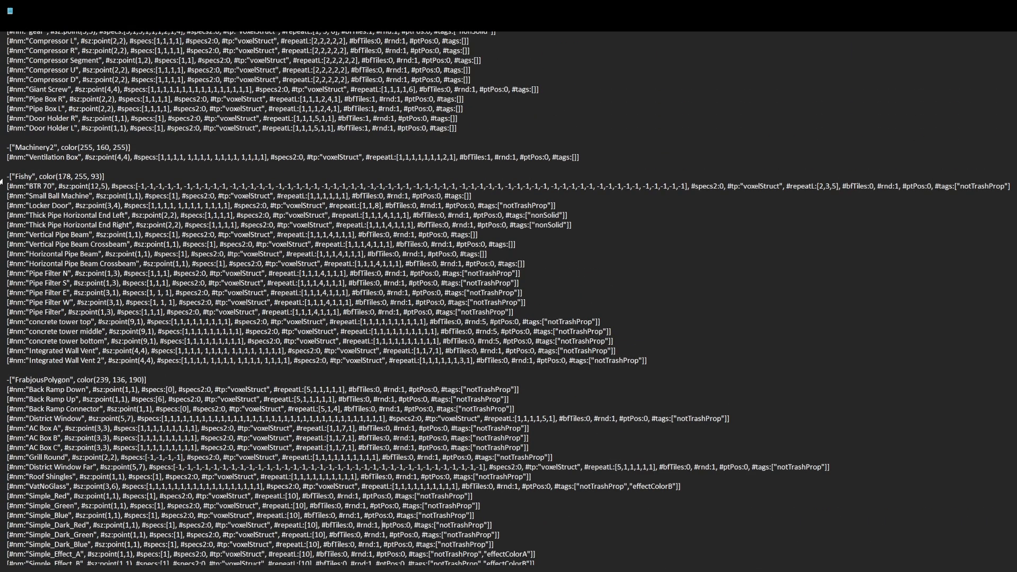
pyautogui.tripleClick(1, 178)
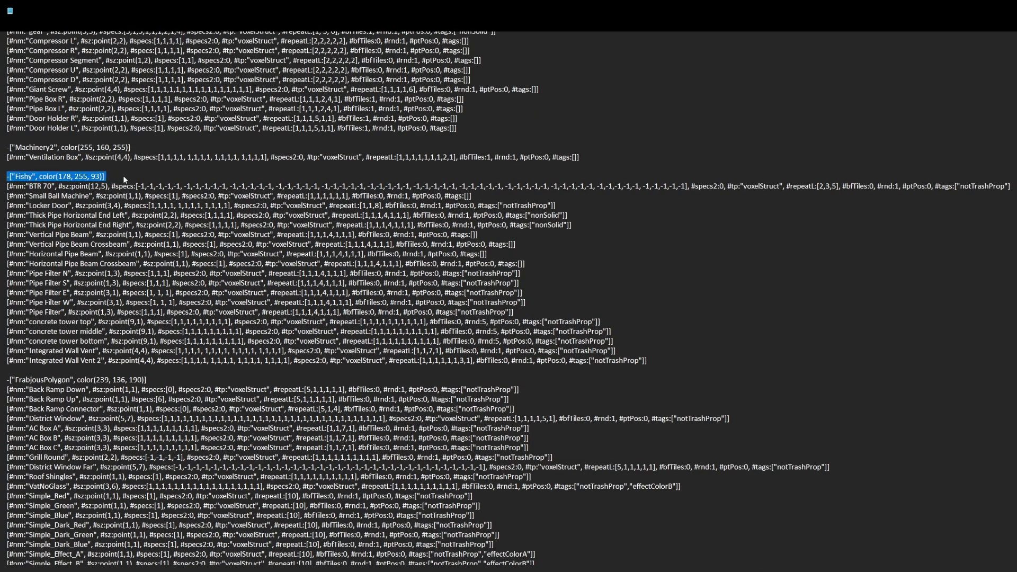
pyautogui.moveTo(123, 176); pyautogui.dragTo(7, 177)
pyautogui.click(105, 177)
pyautogui.scroll(5, 127, 254)
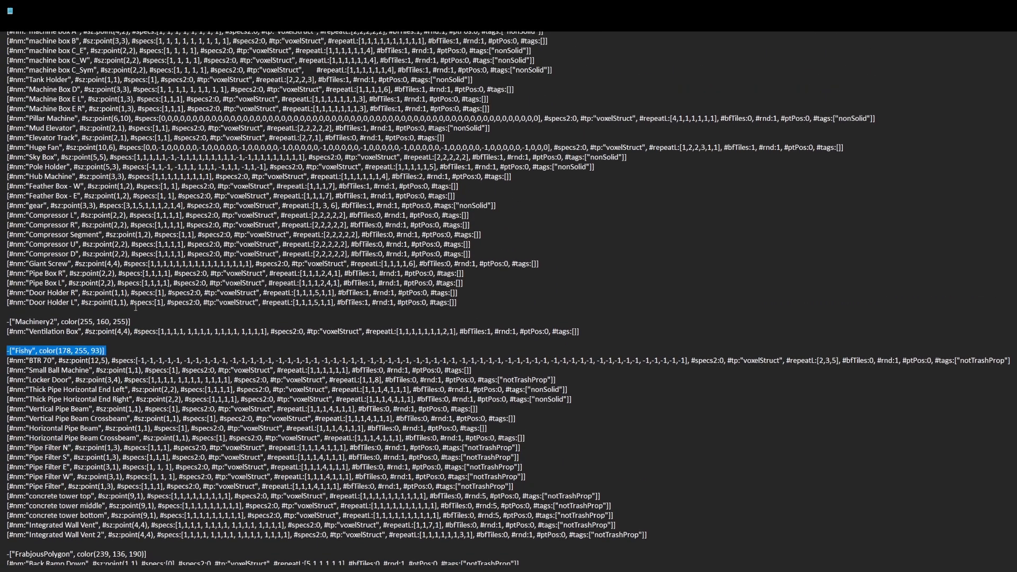
pyautogui.scroll(-3, 147, 305)
pyautogui.scroll(-1, 147, 305)
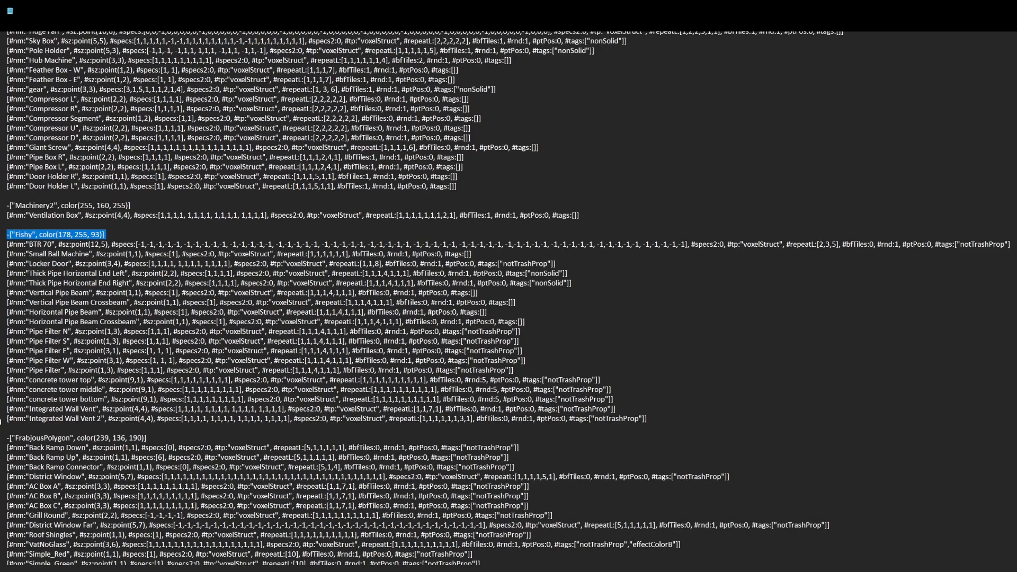
pyautogui.moveTo(0, 422); pyautogui.dragTo(651, 420)
pyautogui.hotkey('ctrl', 'c')
pyautogui.click(655, 419)
pyautogui.press('Return')
pyautogui.hotkey('ctrl', 'v')
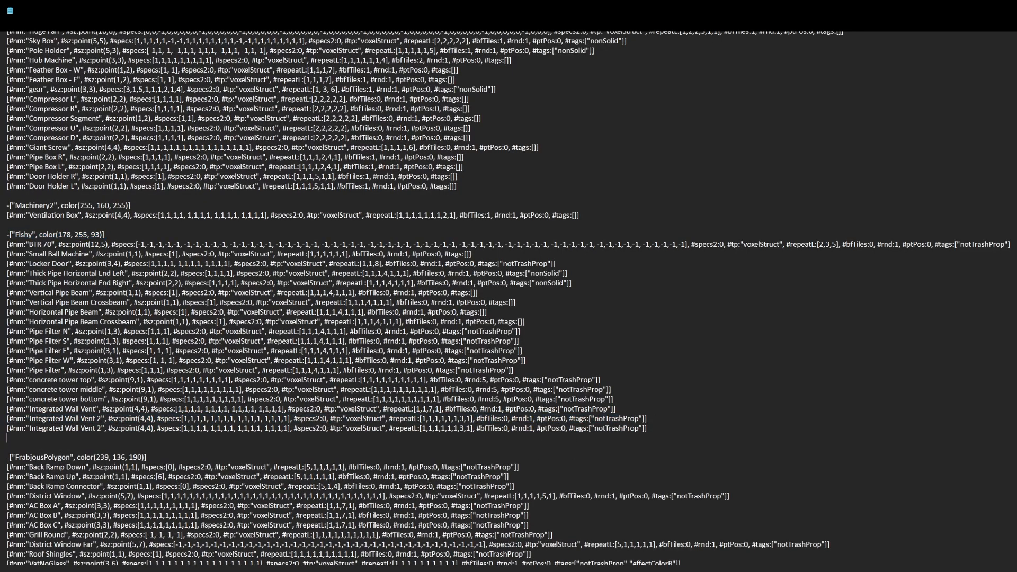
# Rename the duplicated entry to "Wall Door"
pyautogui.moveTo(102, 431); pyautogui.dragTo(29, 428)
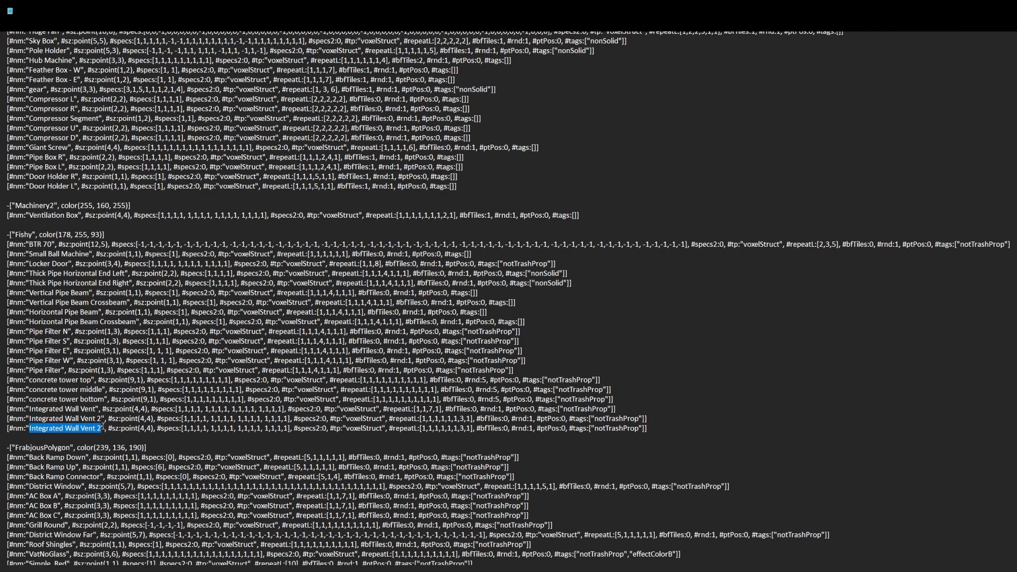
pyautogui.tripleClick(103, 428)
pyautogui.click(79, 418)
pyautogui.scroll(3, 106, 318)
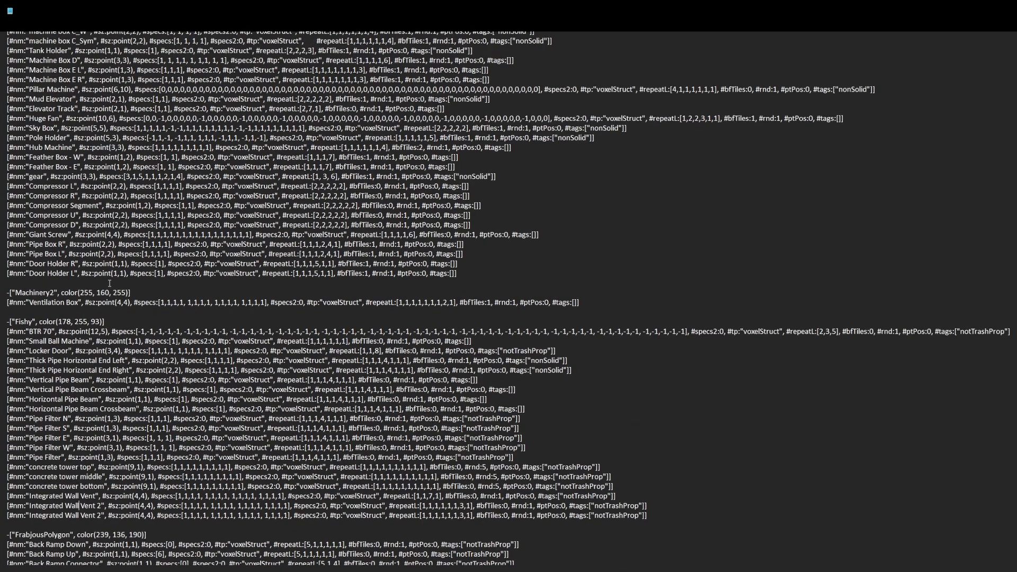
pyautogui.scroll(-5, 101, 255)
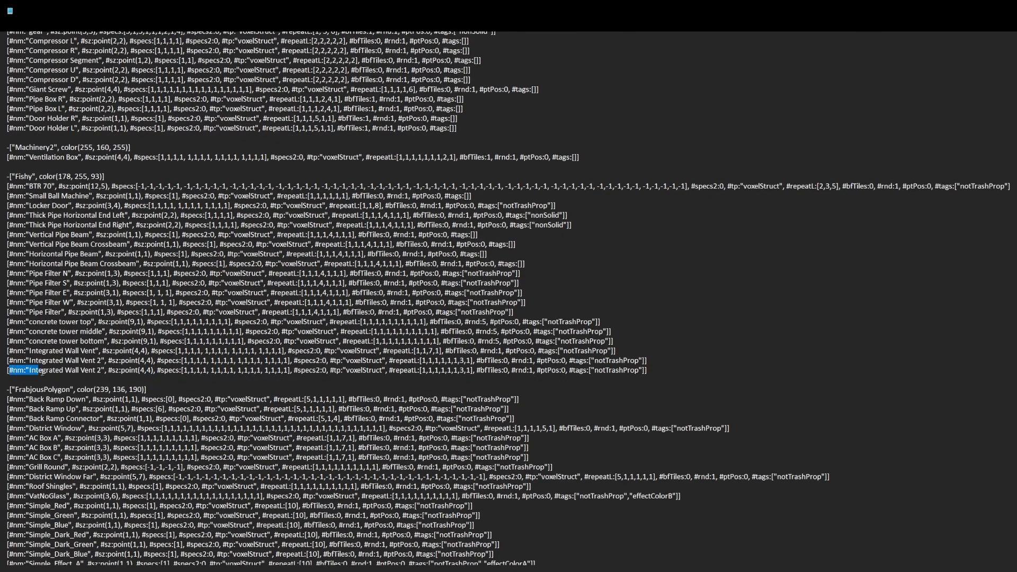
pyautogui.click(101, 370)
pyautogui.moveTo(4, 363); pyautogui.dragTo(16, 371)
pyautogui.click(53, 351)
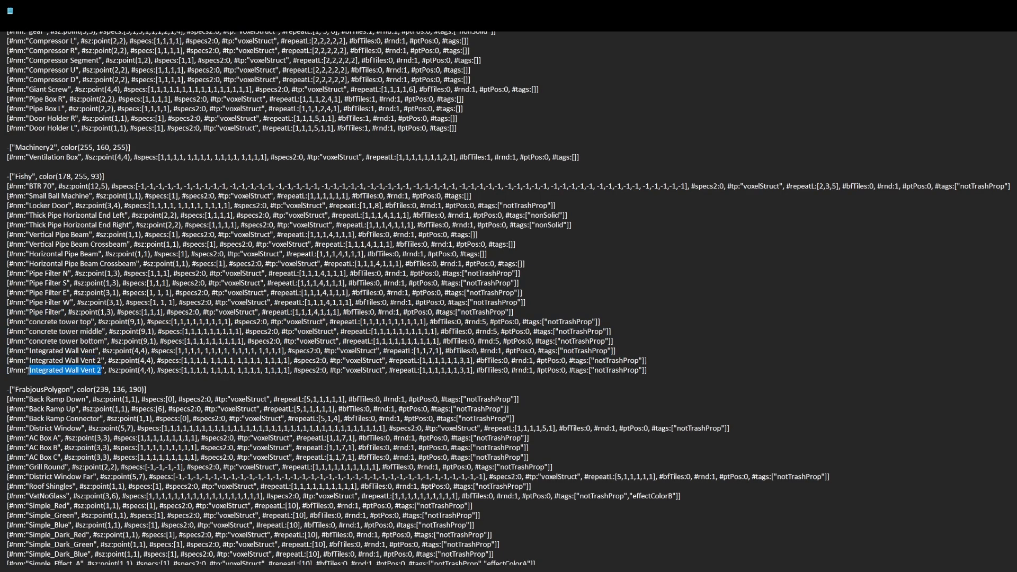
pyautogui.write('Wal')
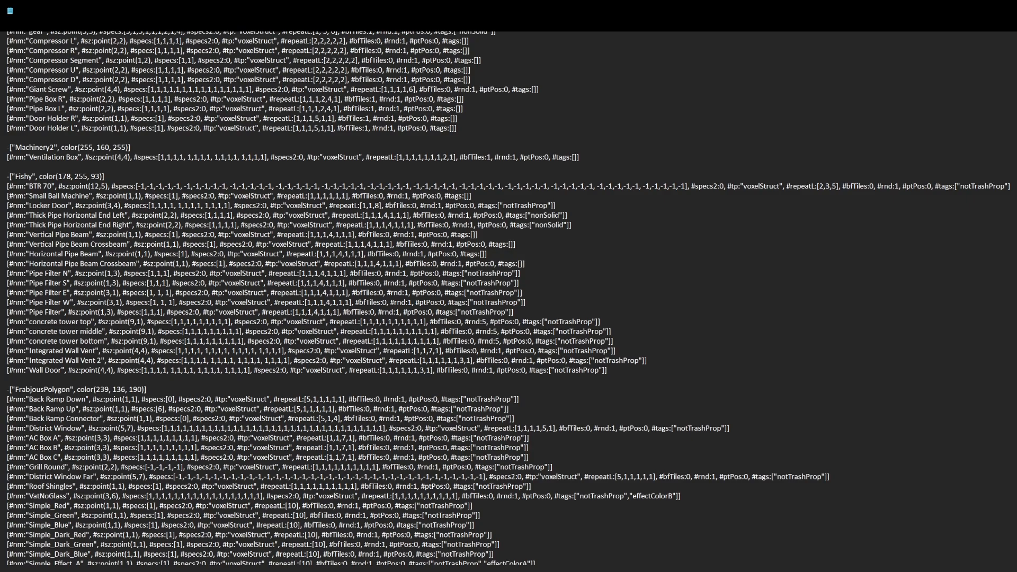
# Set the Wall Door entry's size to point(4,7)
pyautogui.press('BackSpace')
pyautogui.write('7')
# Lengthen the Wall Door's specs list by copying and pasting additional groups of 1 entries
pyautogui.moveTo(121, 370); pyautogui.dragTo(172, 376)
pyautogui.click(147, 370)
pyautogui.moveTo(145, 372); pyautogui.dragTo(168, 372)
pyautogui.hotkey('ctrl', 'c')
pyautogui.click(143, 372)
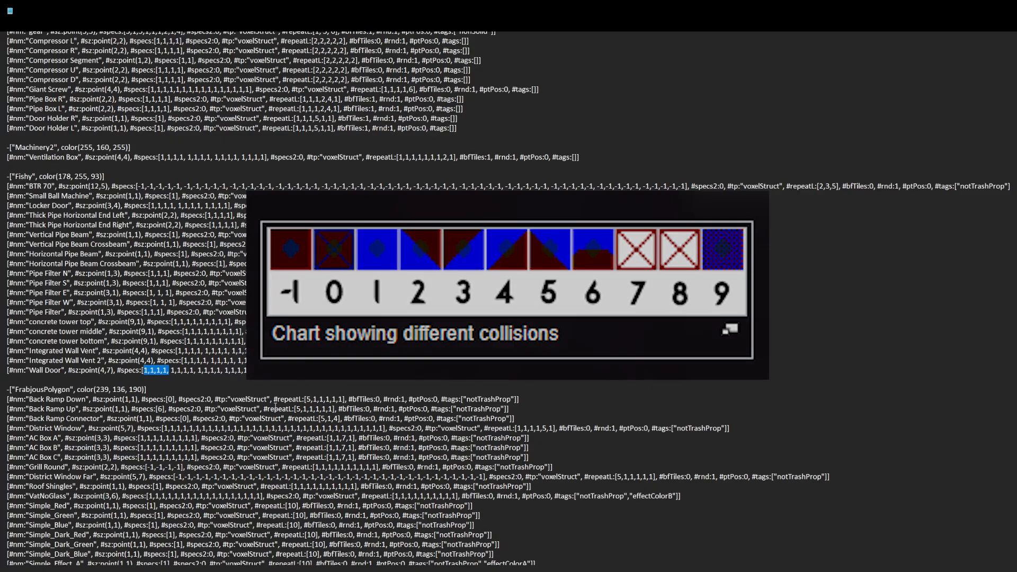
pyautogui.moveTo(145, 370); pyautogui.dragTo(249, 369)
pyautogui.click(248, 370)
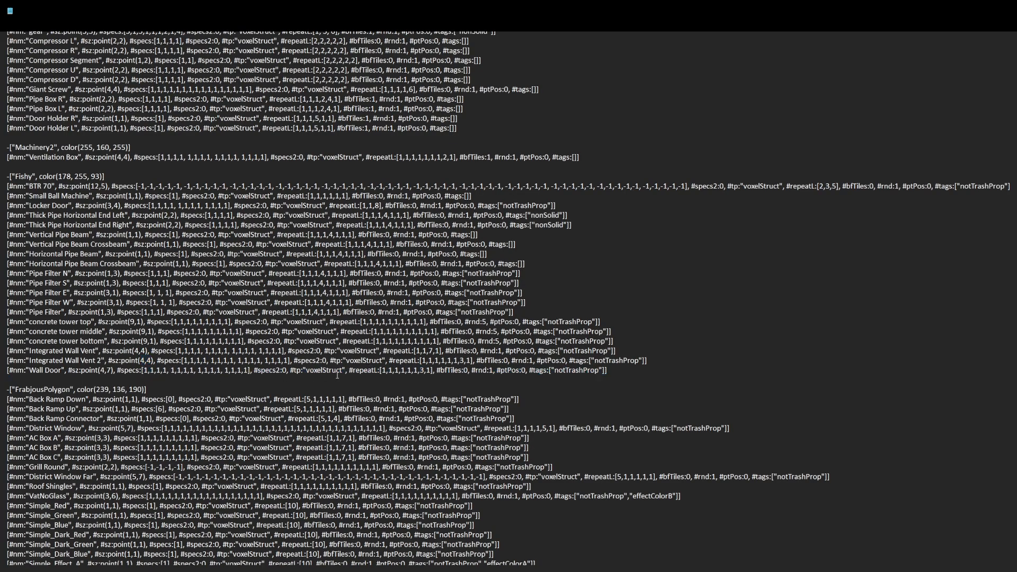
pyautogui.write(',')
pyautogui.hotkey('ctrl', 'v')
pyautogui.hotkey('ctrl', 'v')
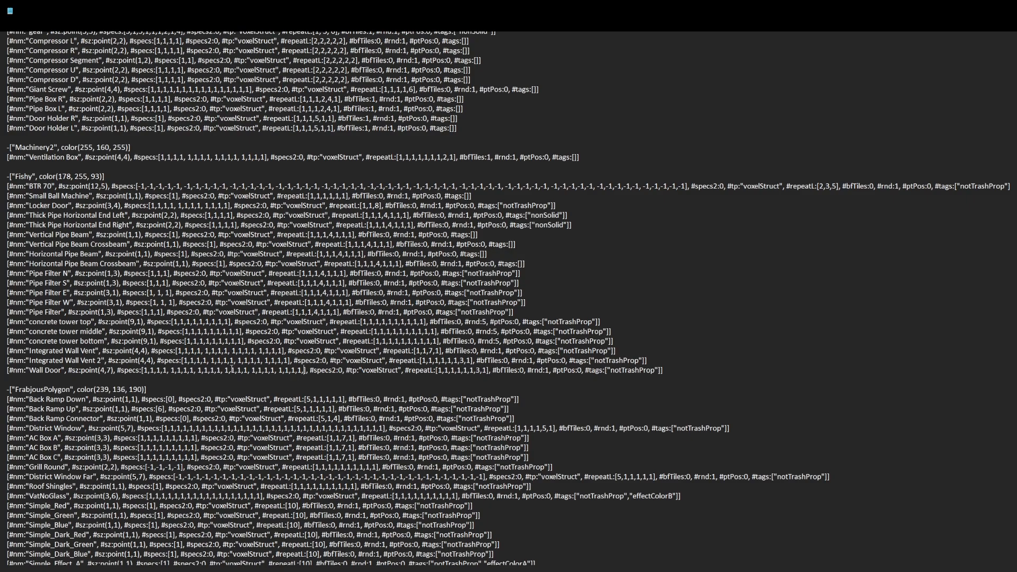
pyautogui.hotkey('ctrl', 'v')
pyautogui.press('BackSpace')
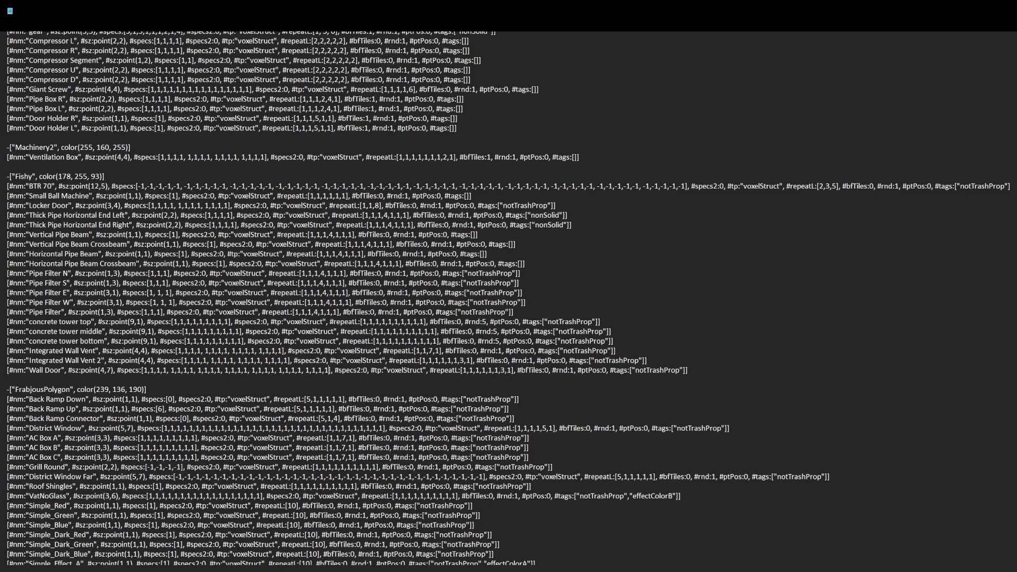
pyautogui.moveTo(332, 370); pyautogui.dragTo(328, 370)
pyautogui.moveTo(143, 370); pyautogui.dragTo(329, 370)
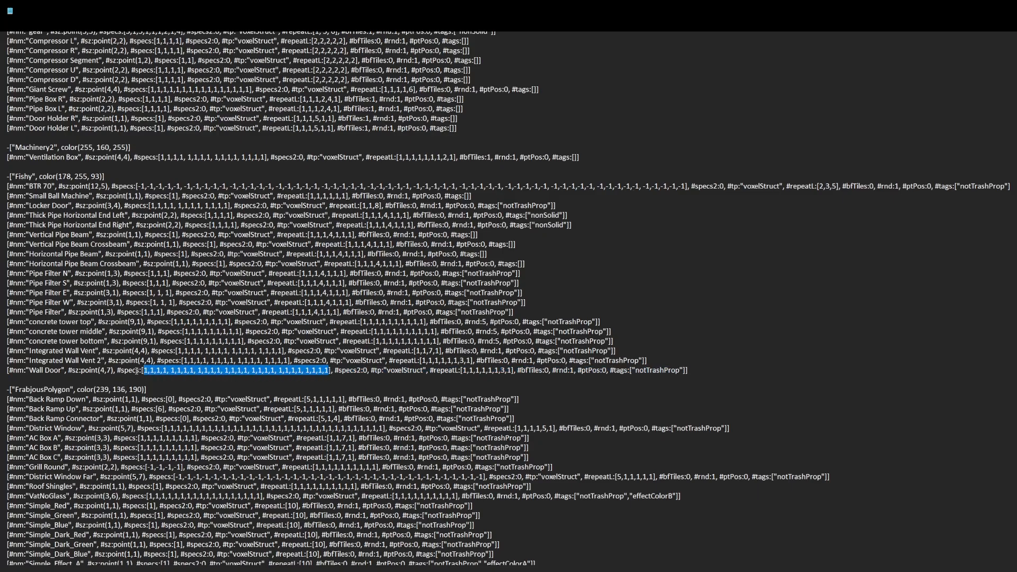
pyautogui.moveTo(144, 371); pyautogui.dragTo(169, 372)
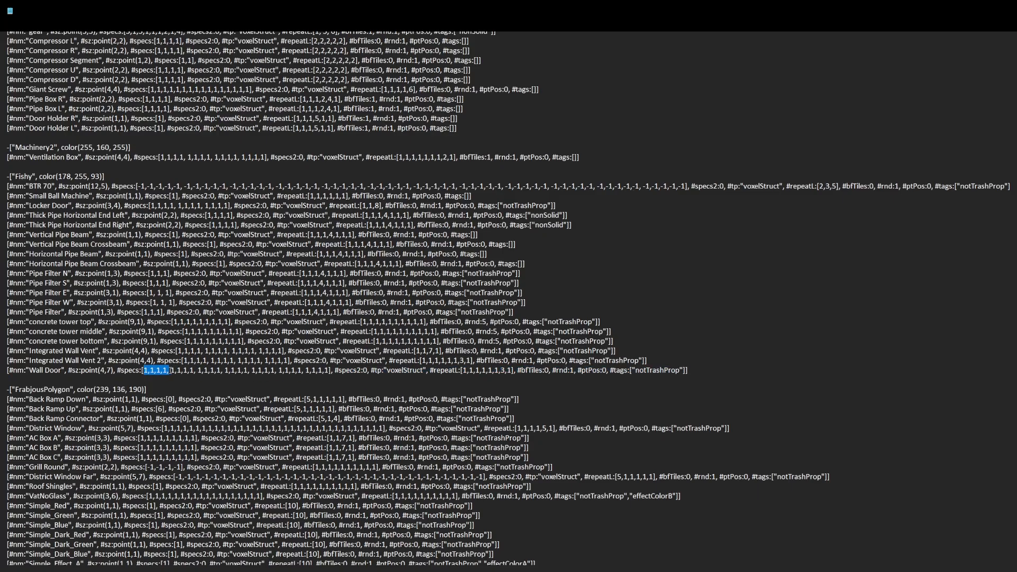
pyautogui.doubleClick(103, 370)
pyautogui.moveTo(167, 370); pyautogui.dragTo(145, 371)
pyautogui.click(104, 372)
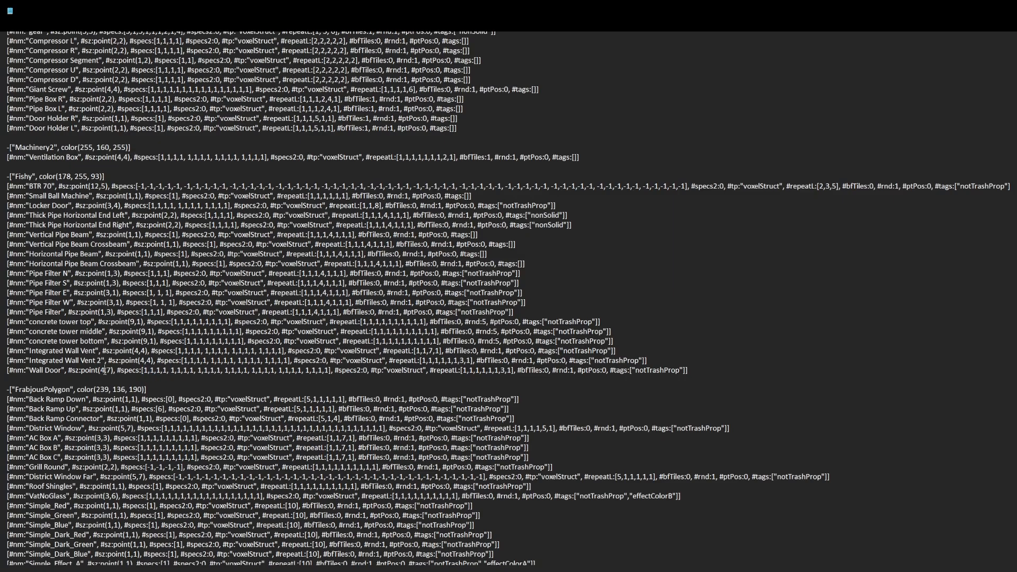
pyautogui.click(166, 376)
pyautogui.moveTo(144, 371); pyautogui.dragTo(201, 373)
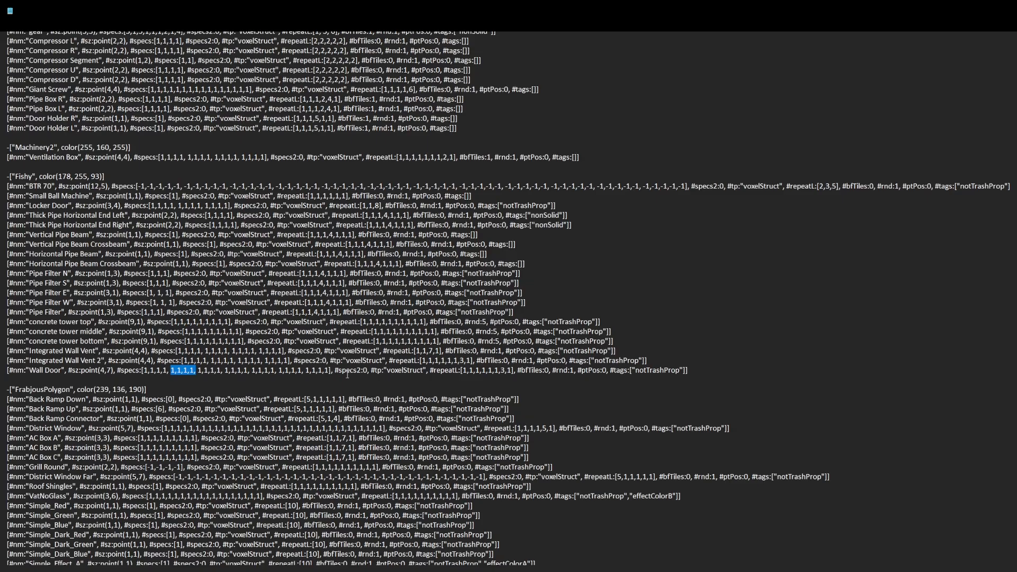
# Set the Wall Door's repeatL layer list to [1,3,5,1]
pyautogui.moveTo(334, 371); pyautogui.dragTo(370, 372)
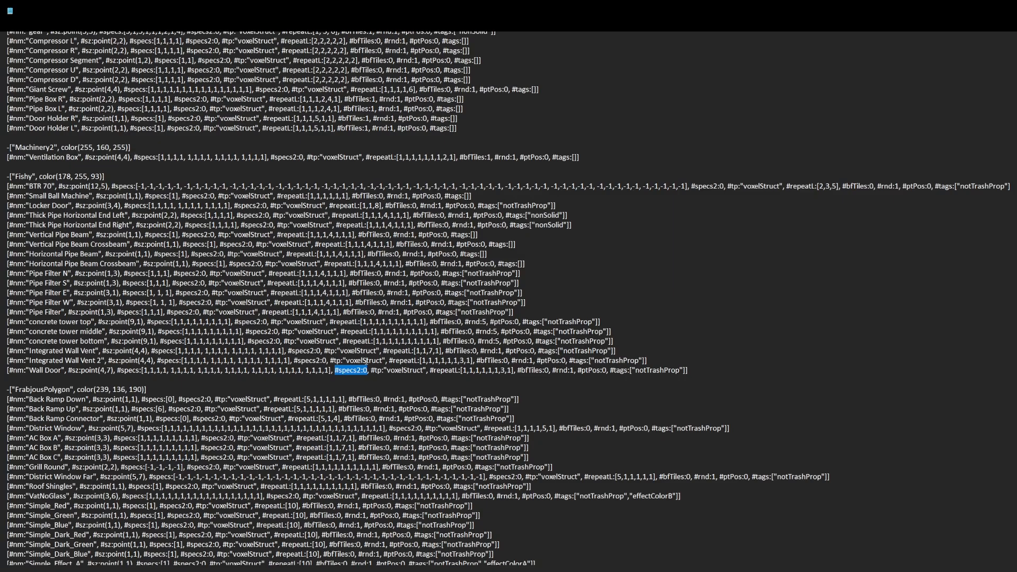
pyautogui.moveTo(368, 370); pyautogui.dragTo(430, 372)
pyautogui.click(406, 371)
pyautogui.click(504, 370)
pyautogui.click(511, 371)
pyautogui.moveTo(507, 370); pyautogui.dragTo(471, 375)
pyautogui.write('1,1,1')
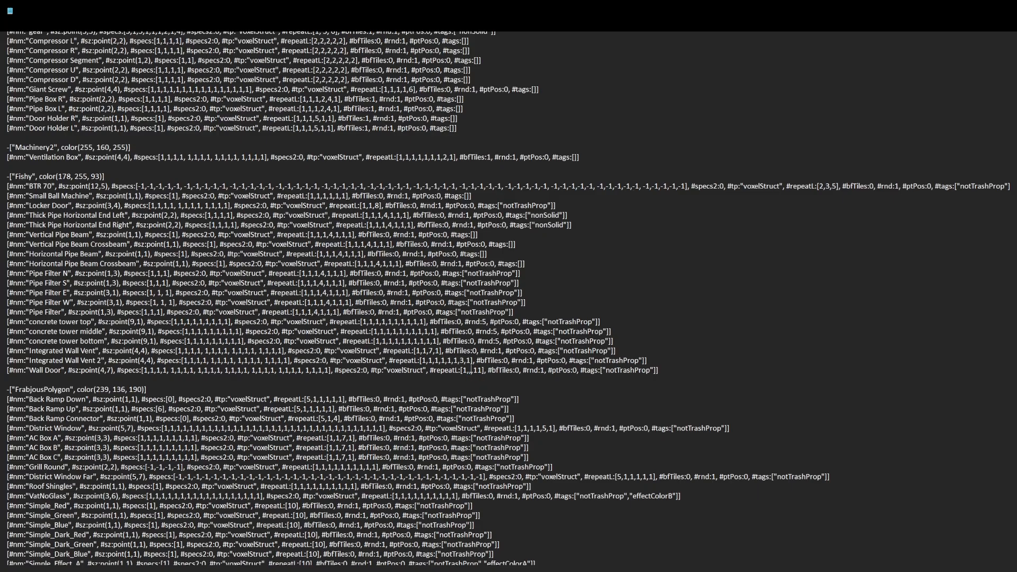
pyautogui.write(',')
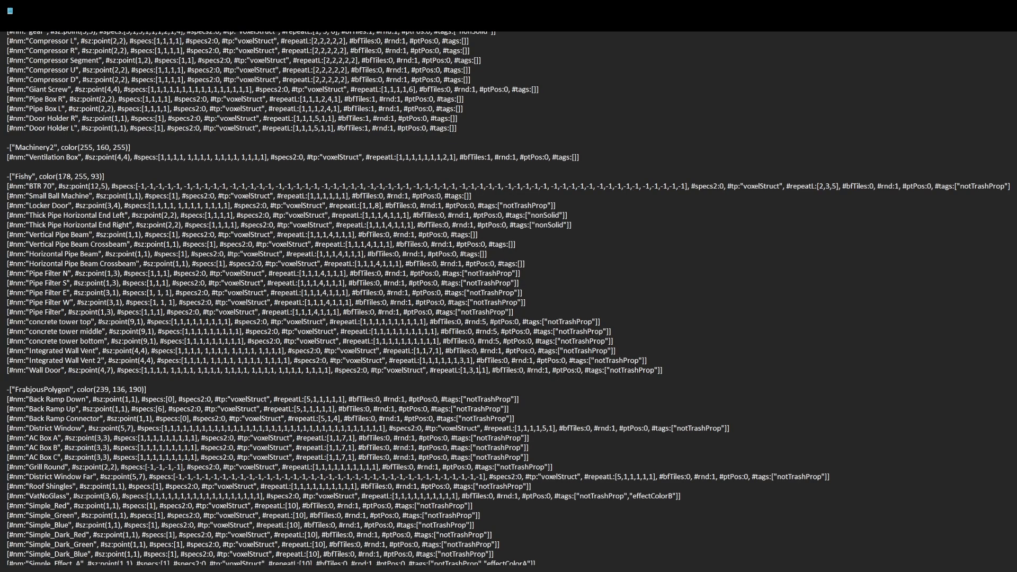
pyautogui.press('BackSpace')
pyautogui.write('5')
pyautogui.moveTo(461, 370); pyautogui.dragTo(491, 372)
pyautogui.click(482, 371)
pyautogui.doubleClick(471, 370)
pyautogui.doubleClick(477, 370)
pyautogui.doubleClick(483, 370)
pyautogui.moveTo(492, 370); pyautogui.dragTo(526, 371)
pyautogui.click(524, 373)
pyautogui.moveTo(523, 372); pyautogui.dragTo(519, 372)
pyautogui.moveTo(527, 370); pyautogui.dragTo(550, 369)
pyautogui.moveTo(550, 370)
pyautogui.mouseDown()
pyautogui.moveTo(523, 370)
pyautogui.moveTo(551, 370)
pyautogui.moveTo(556, 350)
pyautogui.moveTo(551, 370)
pyautogui.mouseUp()
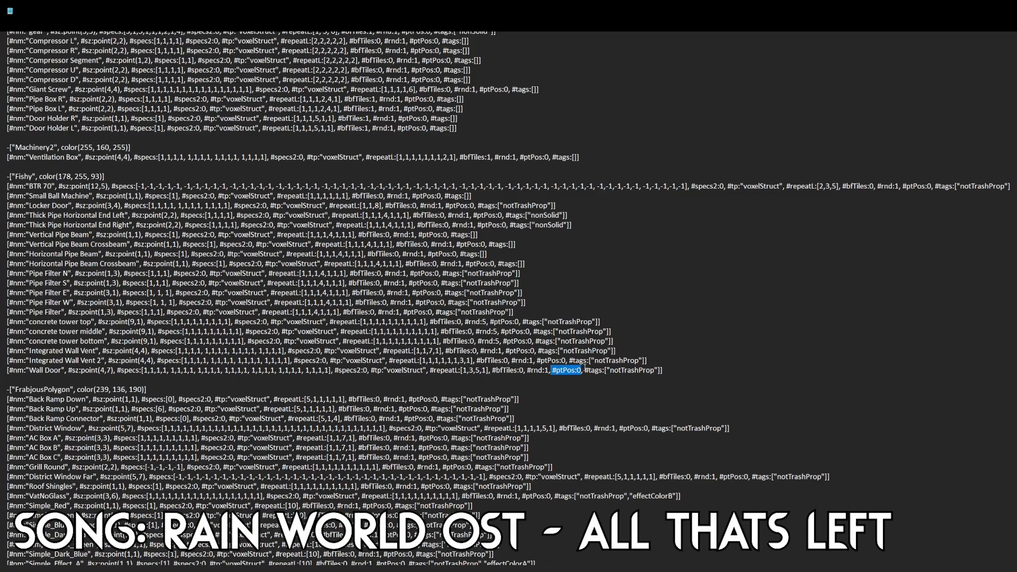
# Inspect the tags entry at the end of the Wall Door line
pyautogui.click(587, 370)
pyautogui.moveTo(663, 370)
pyautogui.mouseDown()
pyautogui.moveTo(585, 371)
pyautogui.moveTo(663, 371)
pyautogui.mouseUp()
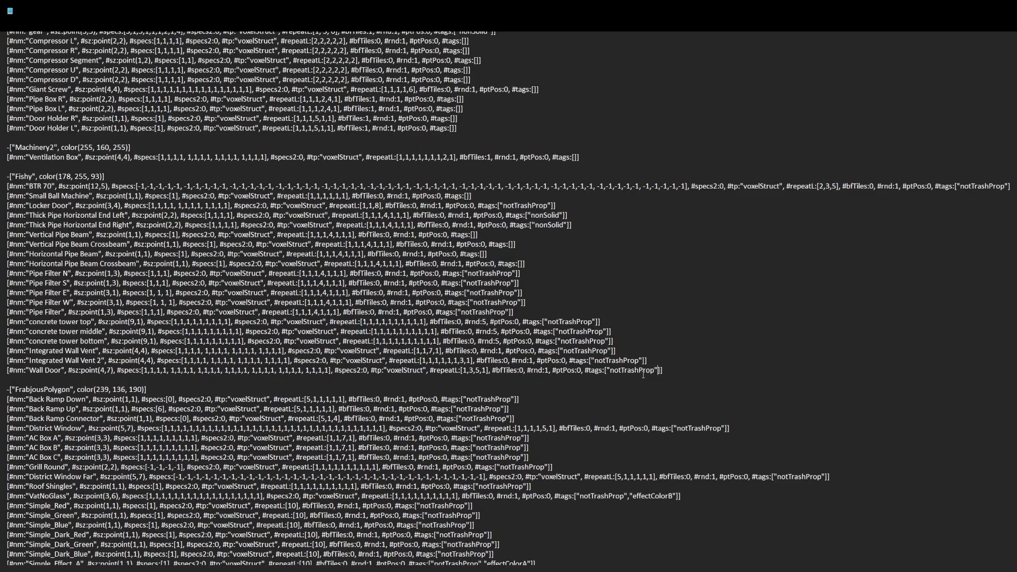
pyautogui.moveTo(693, 373); pyautogui.dragTo(604, 371)
pyautogui.click(607, 373)
pyautogui.click(661, 370)
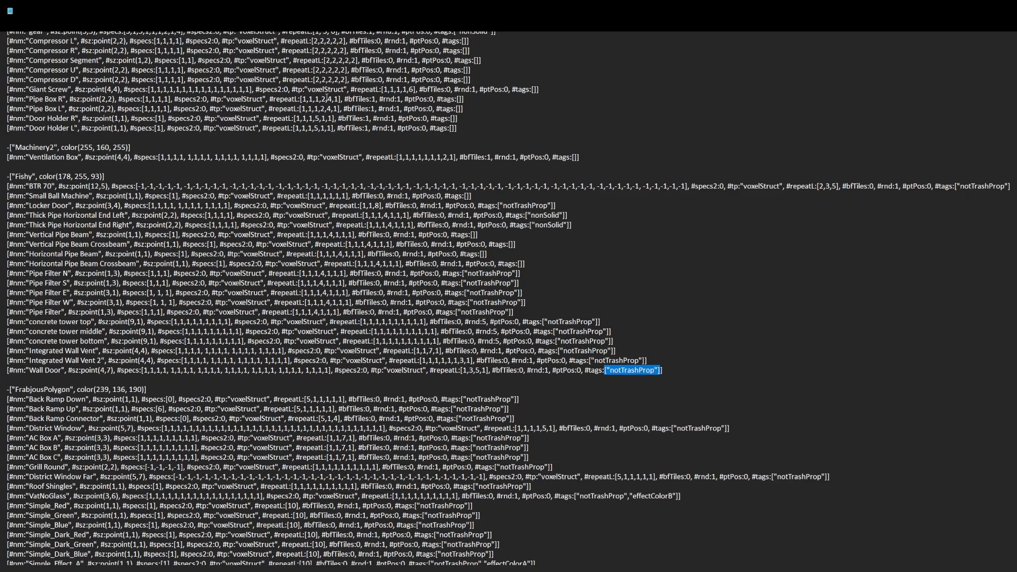
pyautogui.click(662, 370)
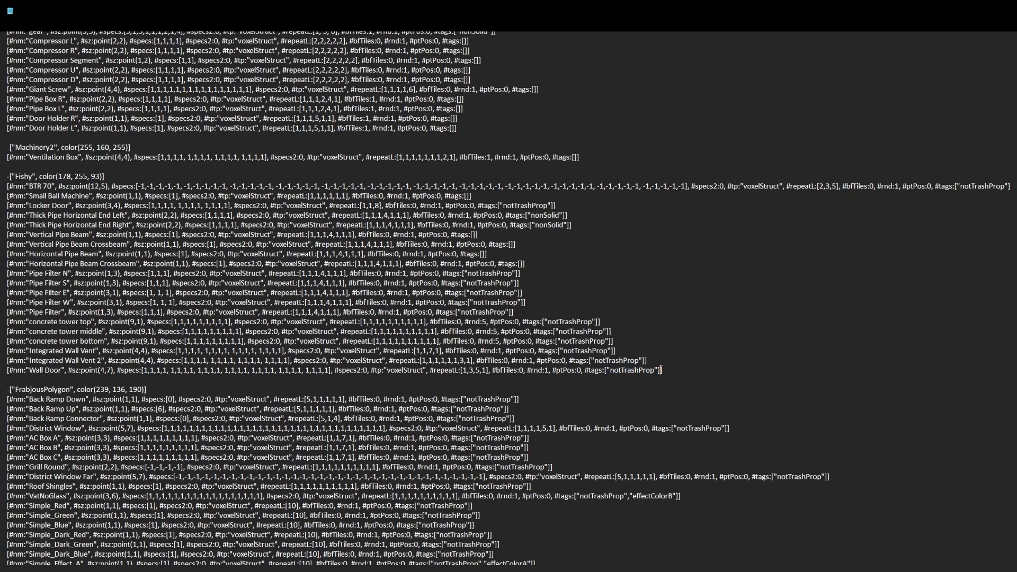
pyautogui.moveTo(661, 369)
pyautogui.mouseDown()
pyautogui.moveTo(595, 368)
pyautogui.moveTo(670, 369)
pyautogui.mouseUp()
pyautogui.click(669, 369)
pyautogui.moveTo(659, 370); pyautogui.dragTo(602, 369)
pyautogui.click(199, 369)
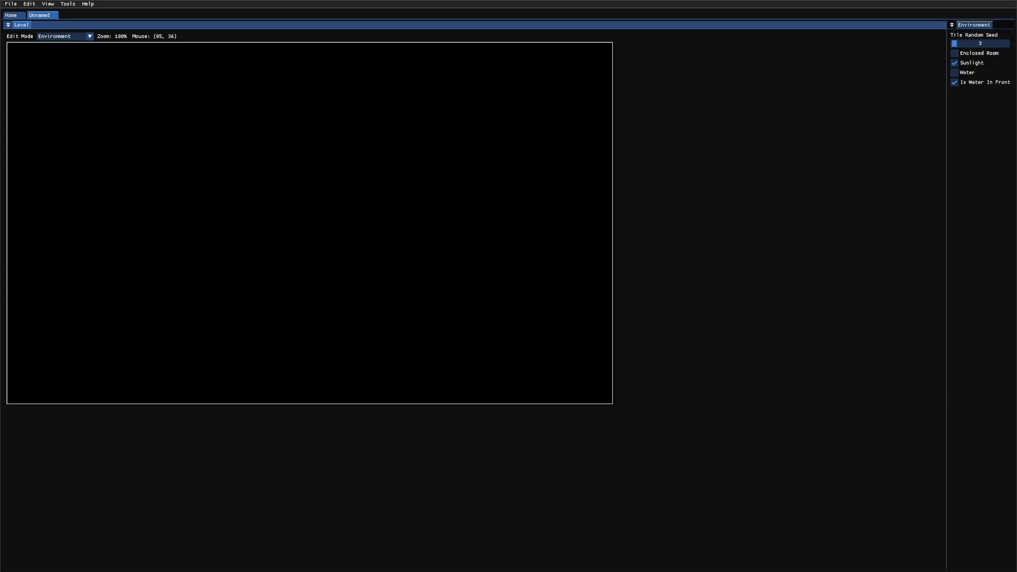
# In the level editor, switch to tile mode, open the Fishy category and select the Wall Door tile
pyautogui.press('3')
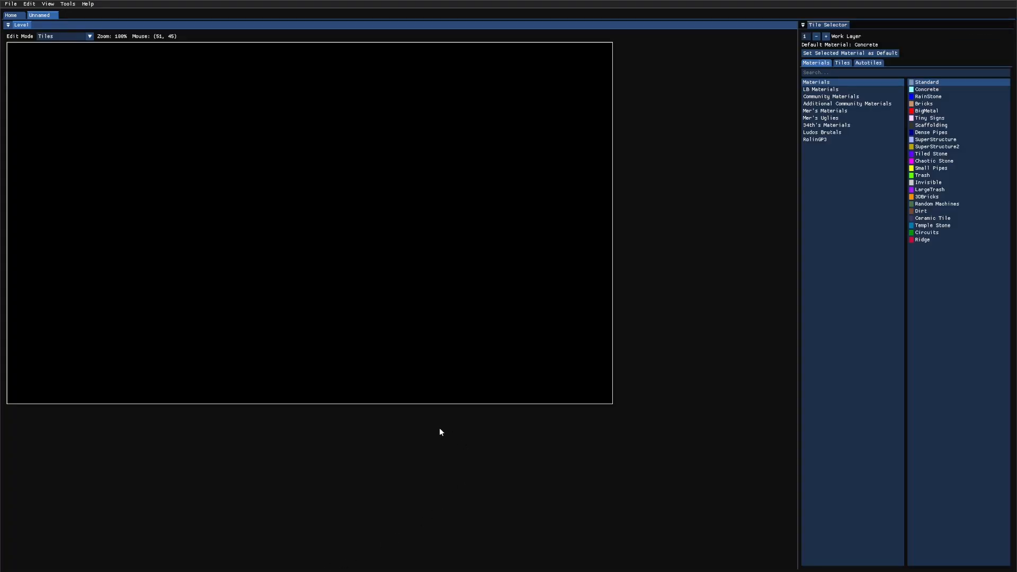
pyautogui.click(841, 62)
pyautogui.moveTo(904, 107); pyautogui.dragTo(903, 338)
pyautogui.click(846, 296)
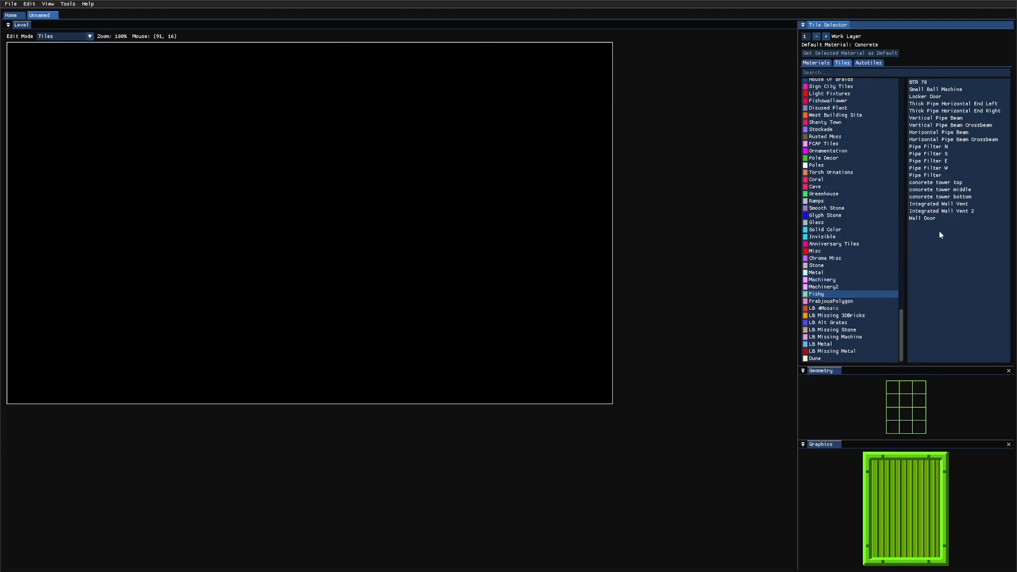
pyautogui.click(930, 219)
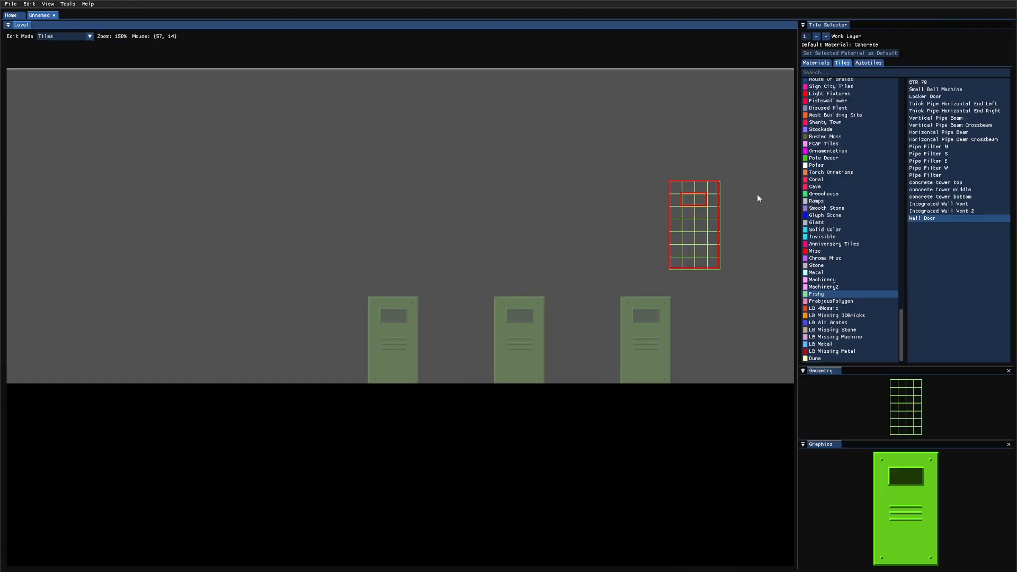
pyautogui.click(824, 258)
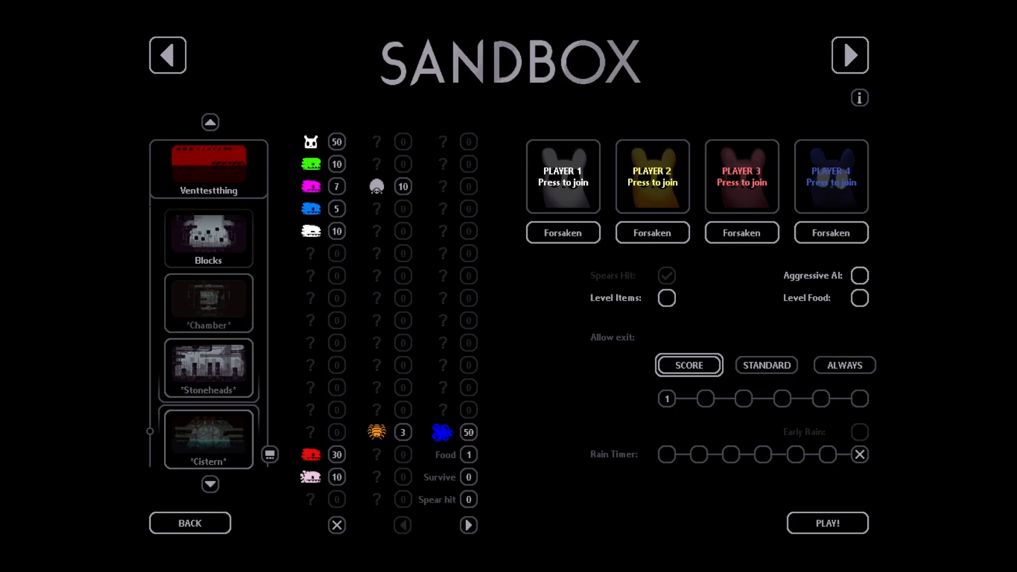
# Scroll the sandbox level list and start the Doortest level
pyautogui.scroll(3, 209, 244)
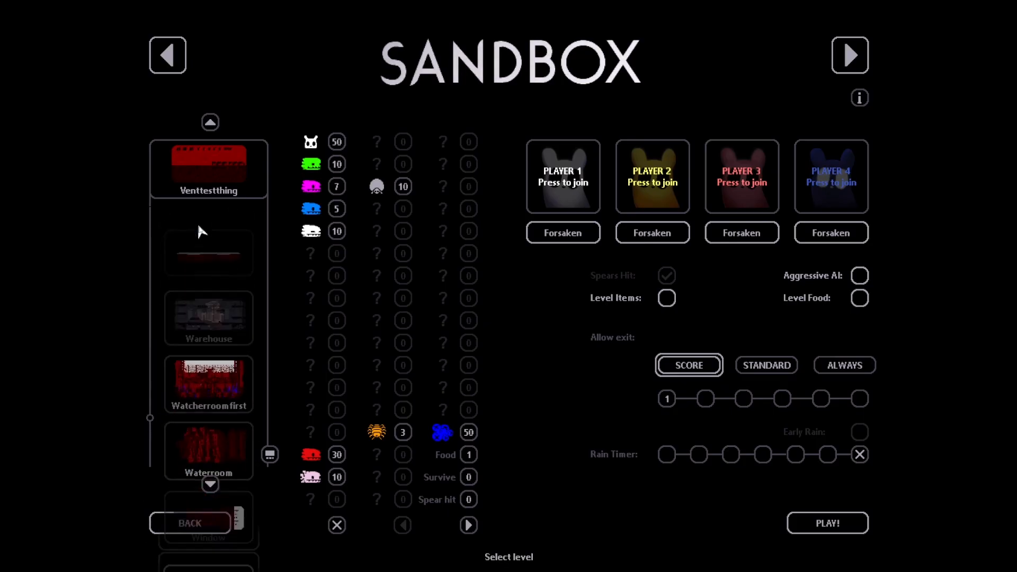
pyautogui.scroll(8, 228, 347)
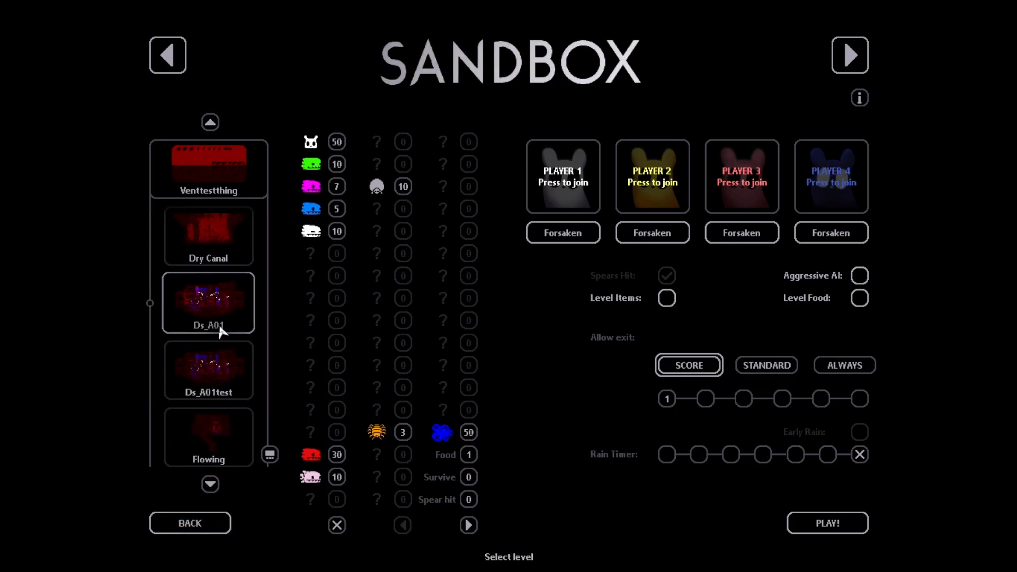
pyautogui.scroll(3, 217, 345)
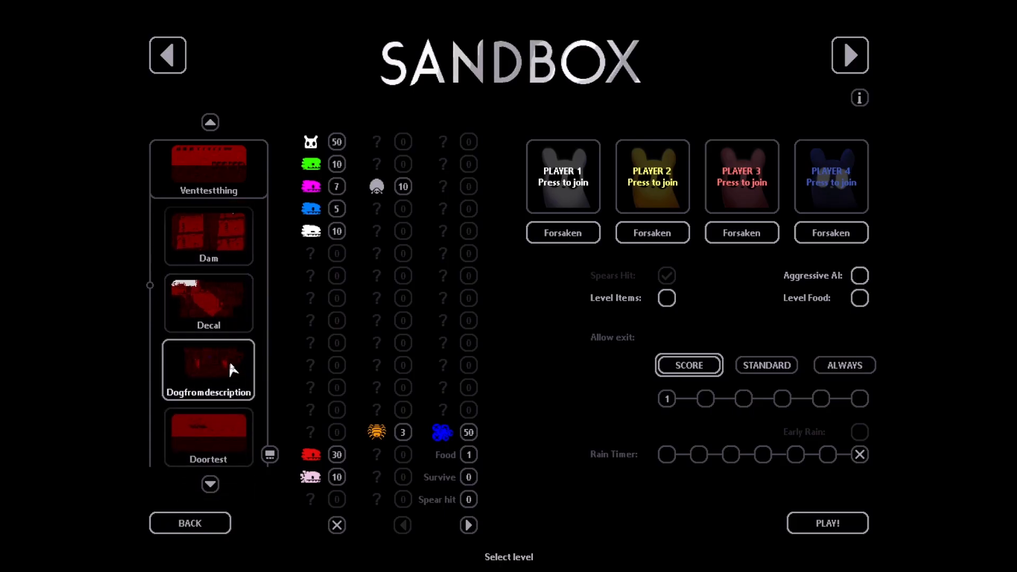
pyautogui.click(823, 531)
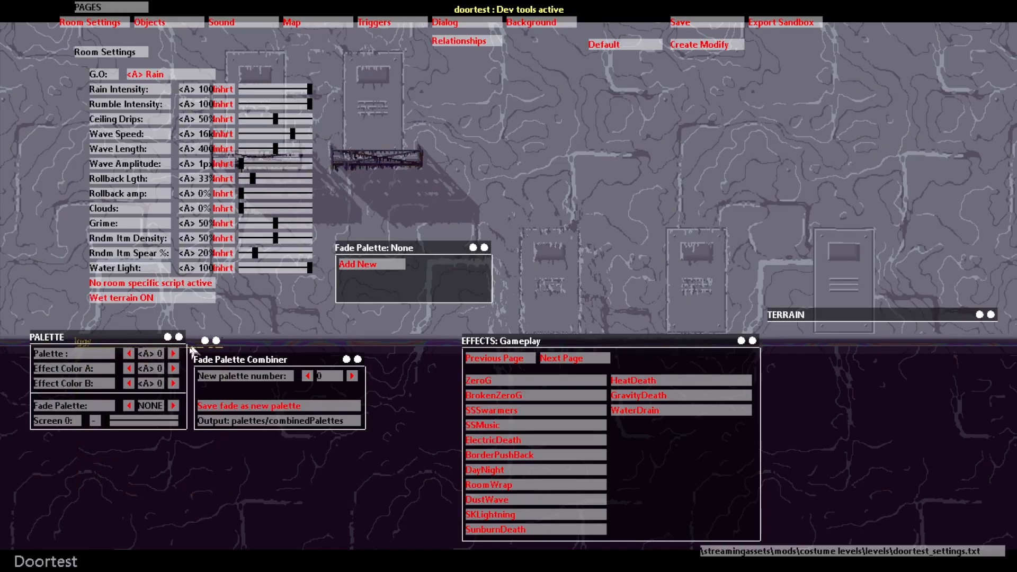
# Set the room's Grime to 0% and step the Palette number upward through several palettes
pyautogui.moveTo(276, 222); pyautogui.dragTo(241, 223)
pyautogui.click(173, 353)
pyautogui.click(174, 355)
pyautogui.click(174, 356)
pyautogui.click(173, 355)
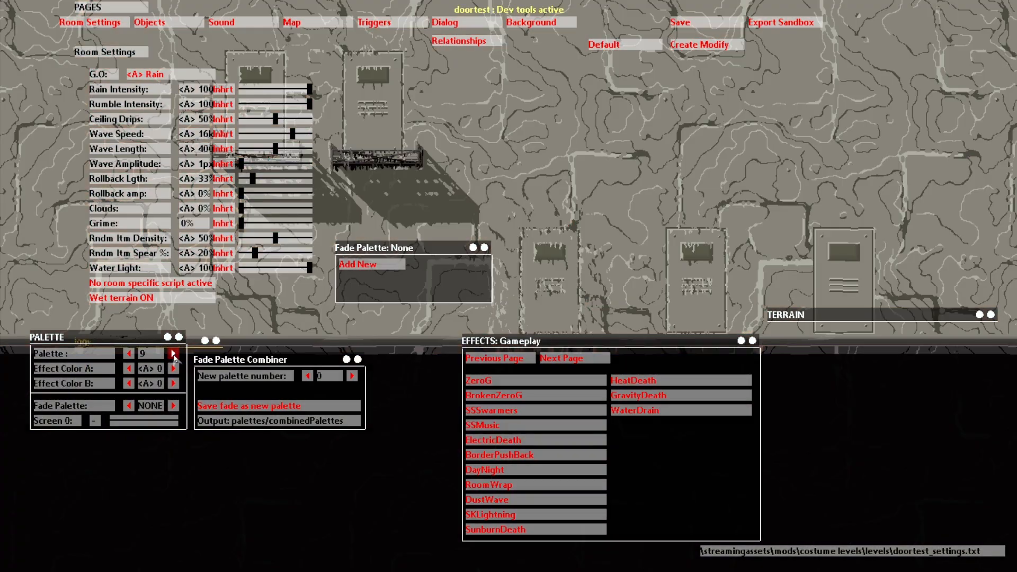
pyautogui.click(174, 356)
pyautogui.click(174, 355)
pyautogui.click(174, 355)
pyautogui.click(174, 355)
pyautogui.click(172, 352)
pyautogui.click(172, 354)
pyautogui.click(173, 353)
pyautogui.click(173, 354)
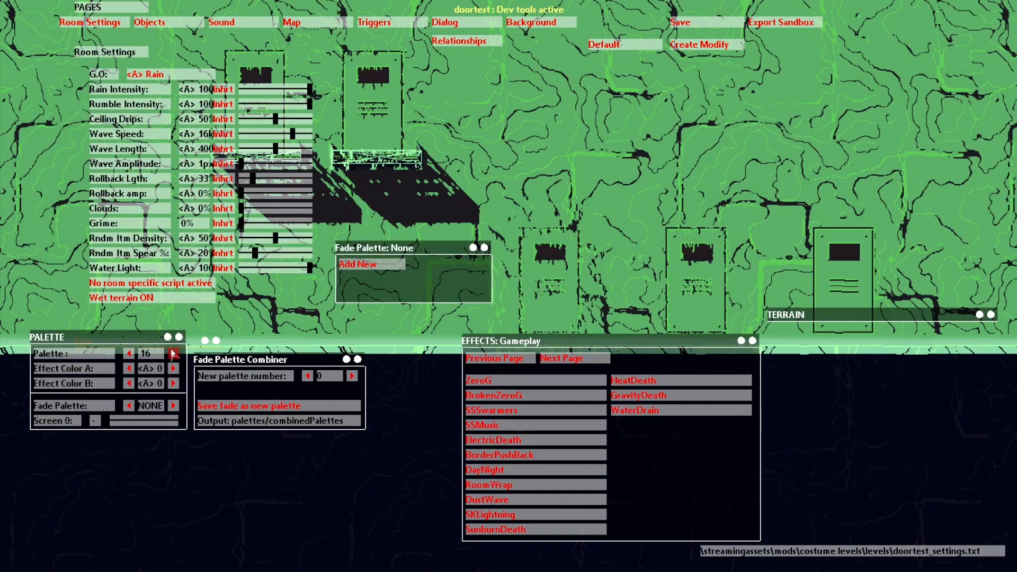
pyautogui.click(173, 354)
pyautogui.click(172, 354)
pyautogui.click(173, 354)
pyautogui.doubleClick(172, 354)
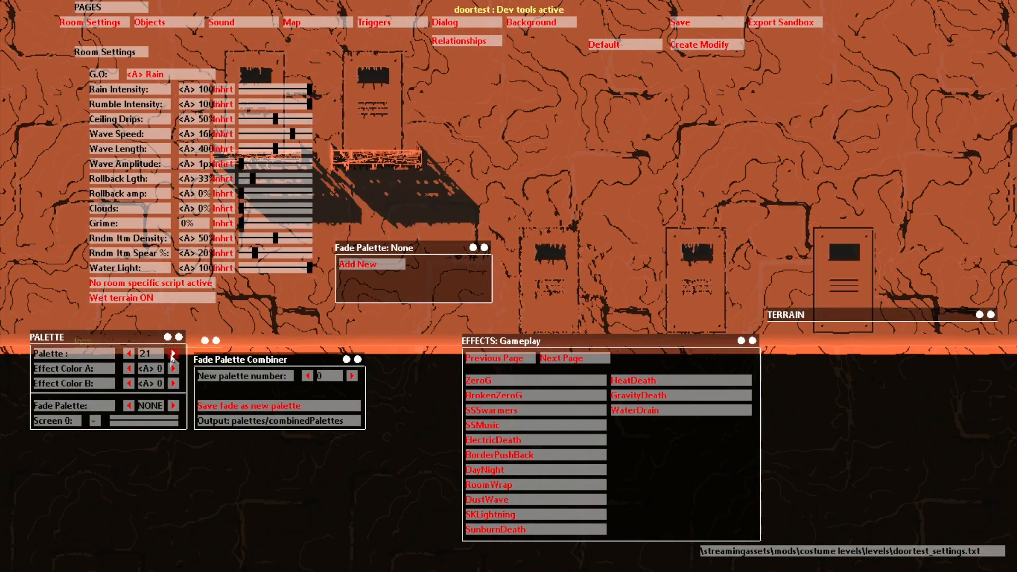
pyautogui.doubleClick(173, 354)
pyautogui.doubleClick(172, 355)
pyautogui.doubleClick(172, 355)
pyautogui.click(173, 355)
pyautogui.click(173, 354)
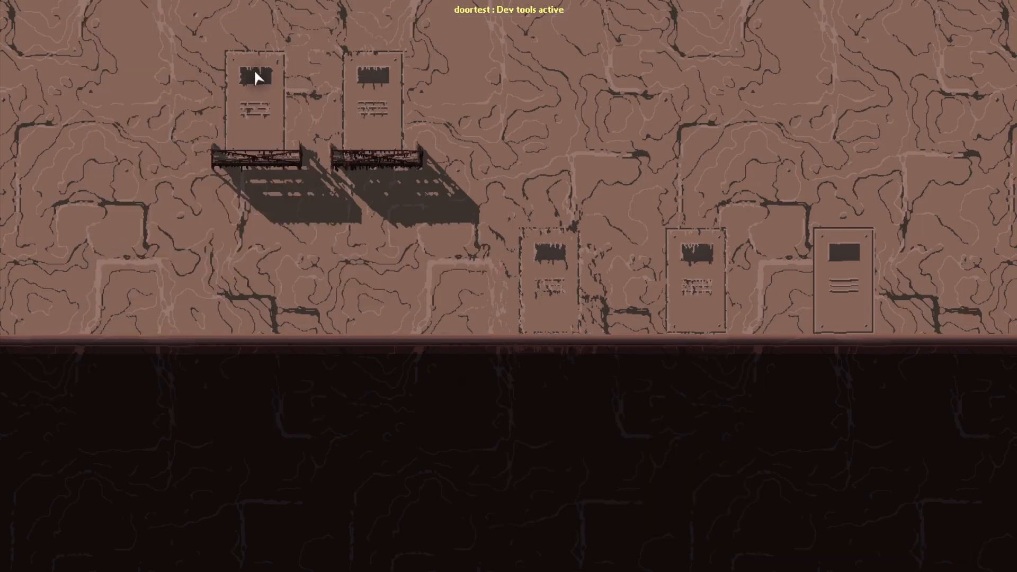
# Open the Objects page of the dev tools, then hide the dev tools overlay
pyautogui.click(143, 26)
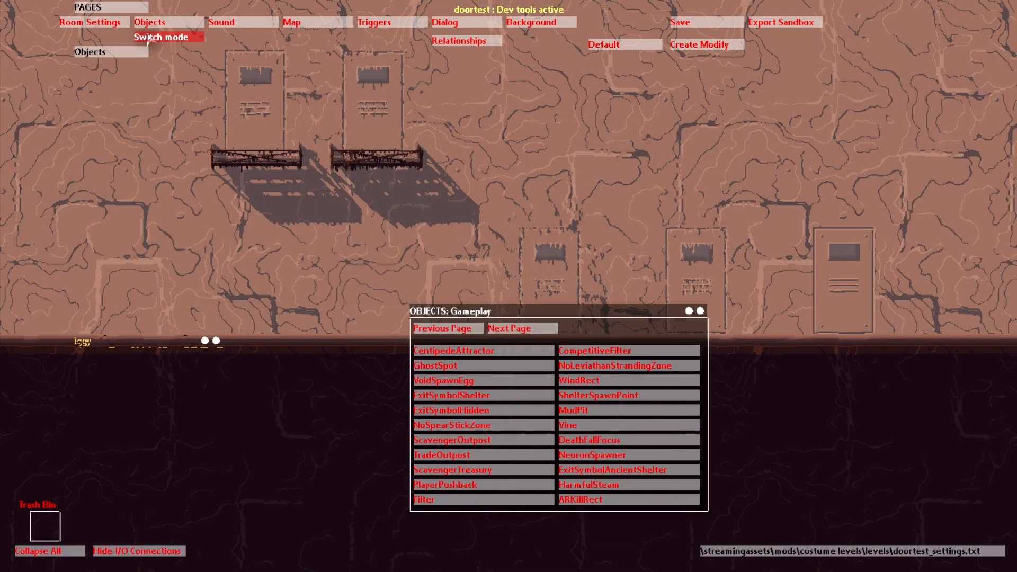
pyautogui.press('h')
pyautogui.press('o')
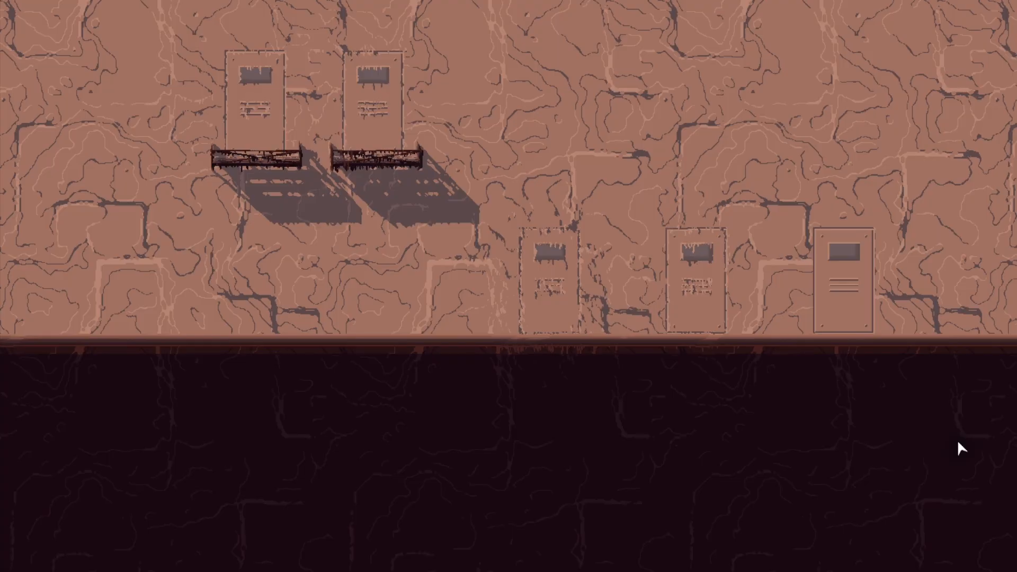